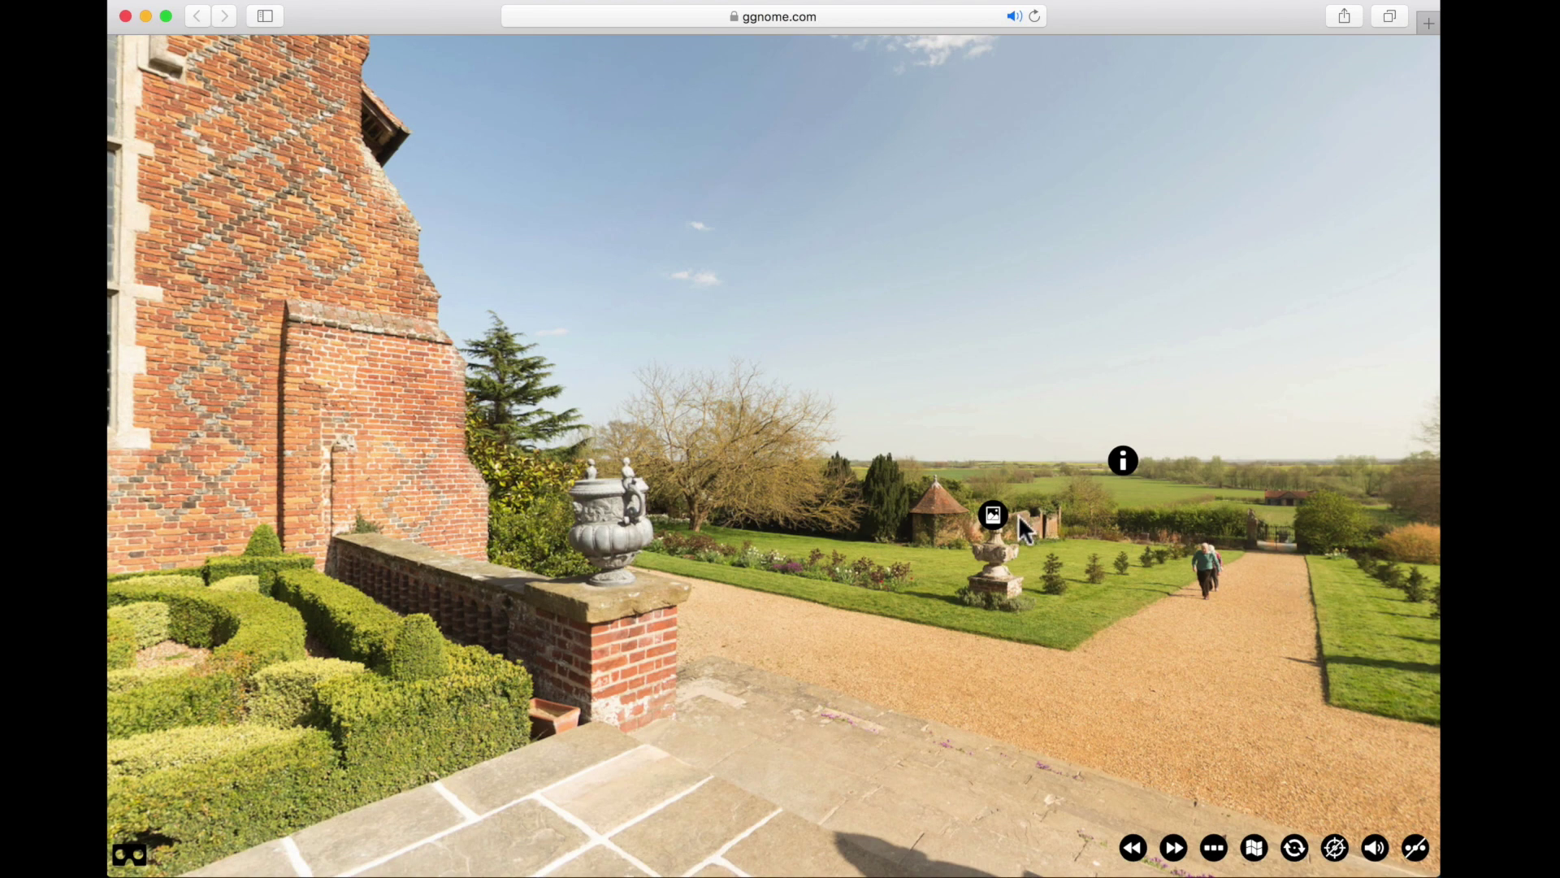
Step: View the garden urn photo and The Gardens info popup, closing each one
{"action": "left_click", "coordinate": [995, 517]}
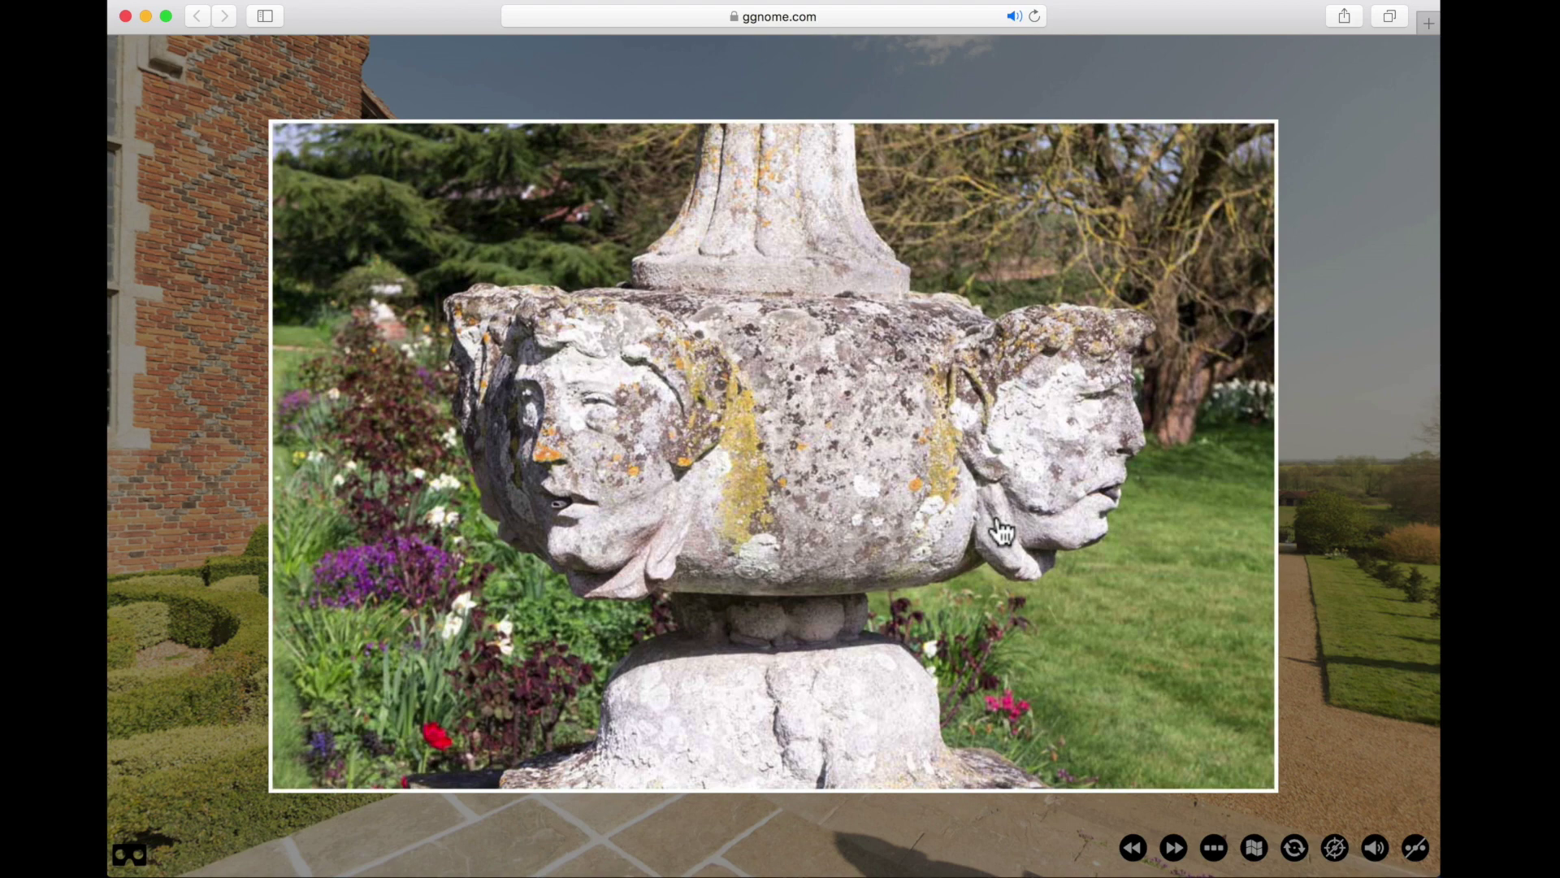
{"action": "left_click", "coordinate": [1002, 532]}
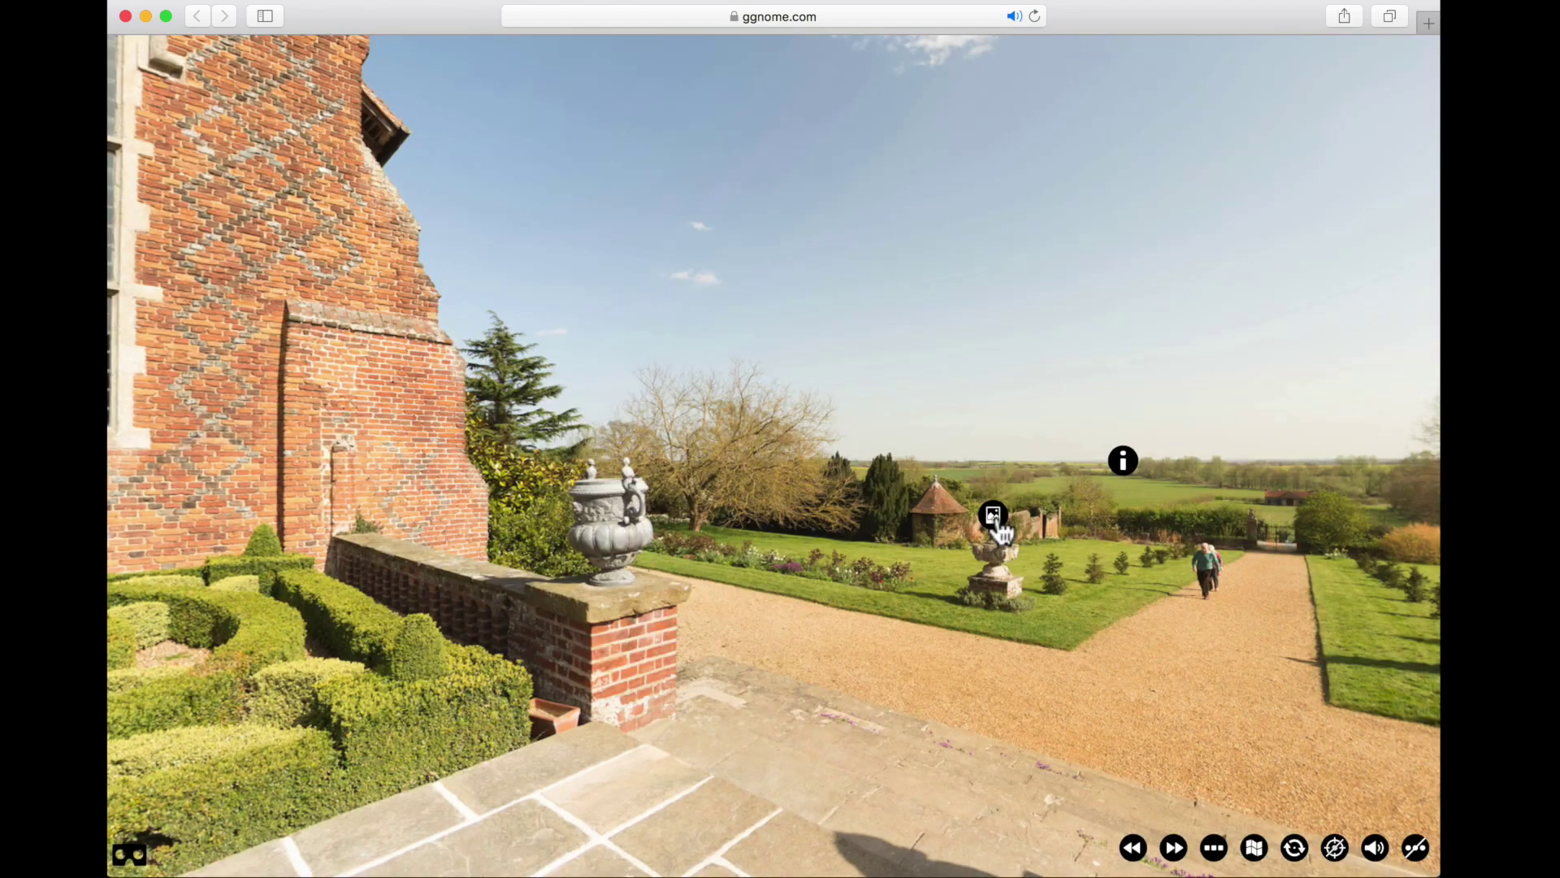
{"action": "left_click", "coordinate": [1125, 463]}
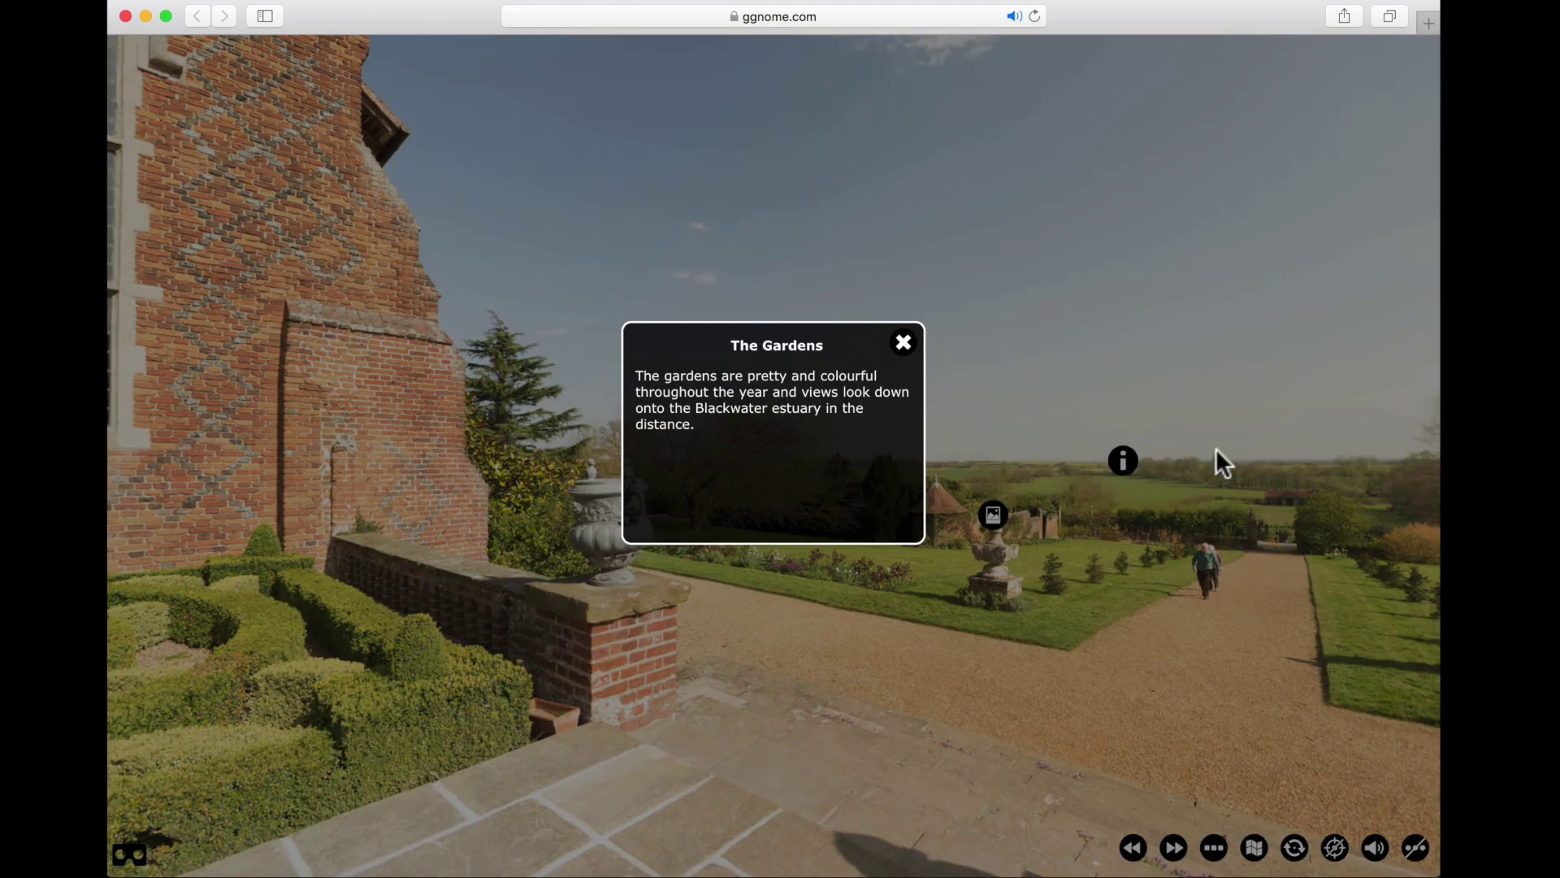
{"action": "left_click", "coordinate": [903, 342]}
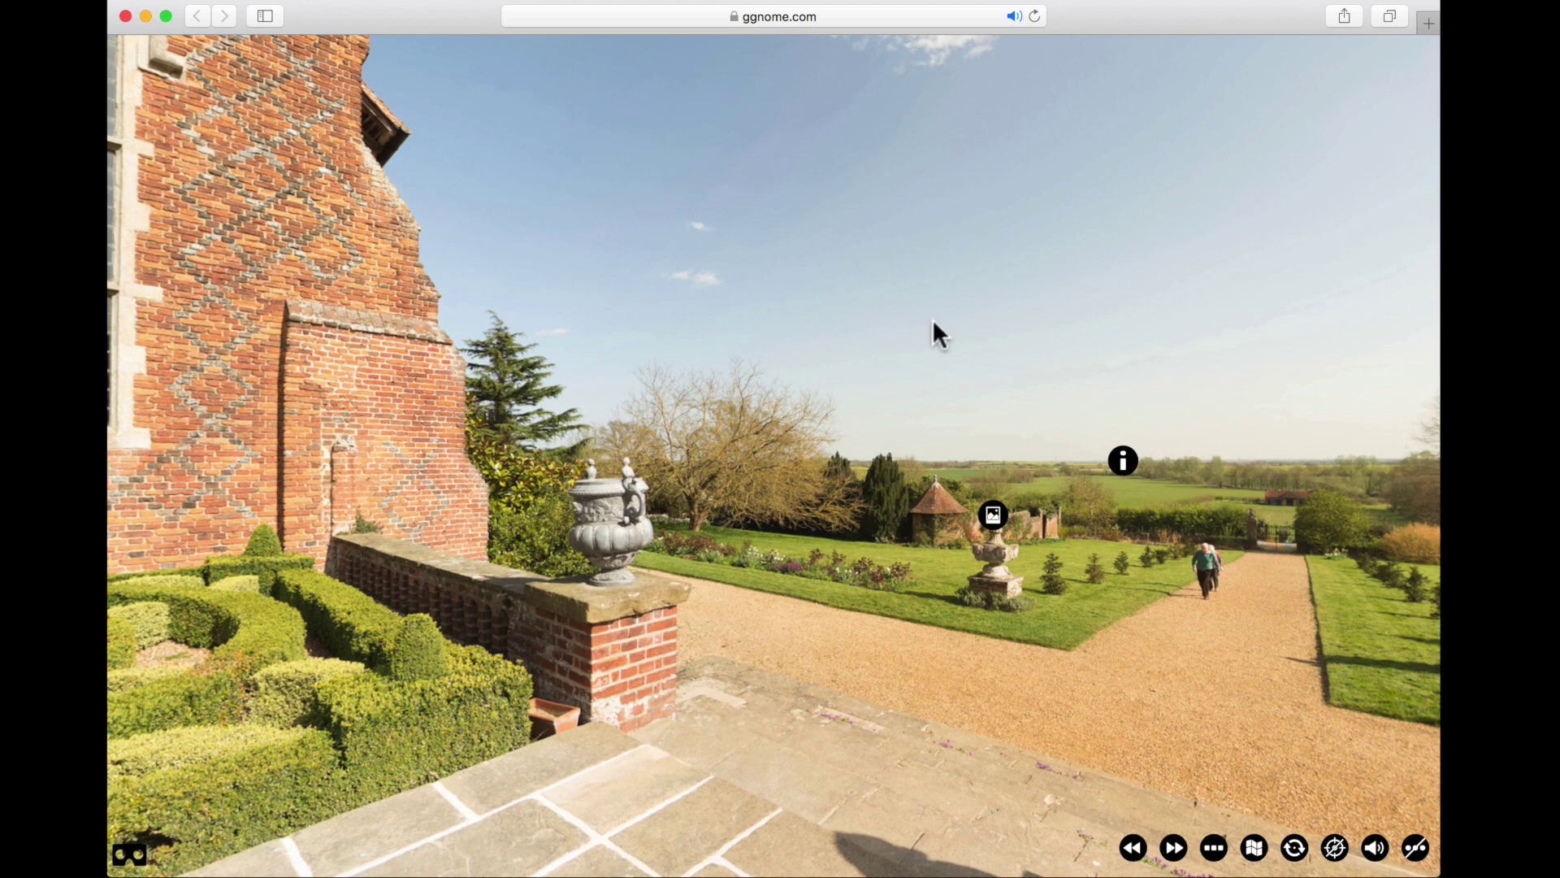
Step: Collapse and re-expand the tour's control bar, then advance to the next scene
{"action": "left_click", "coordinate": [1418, 850]}
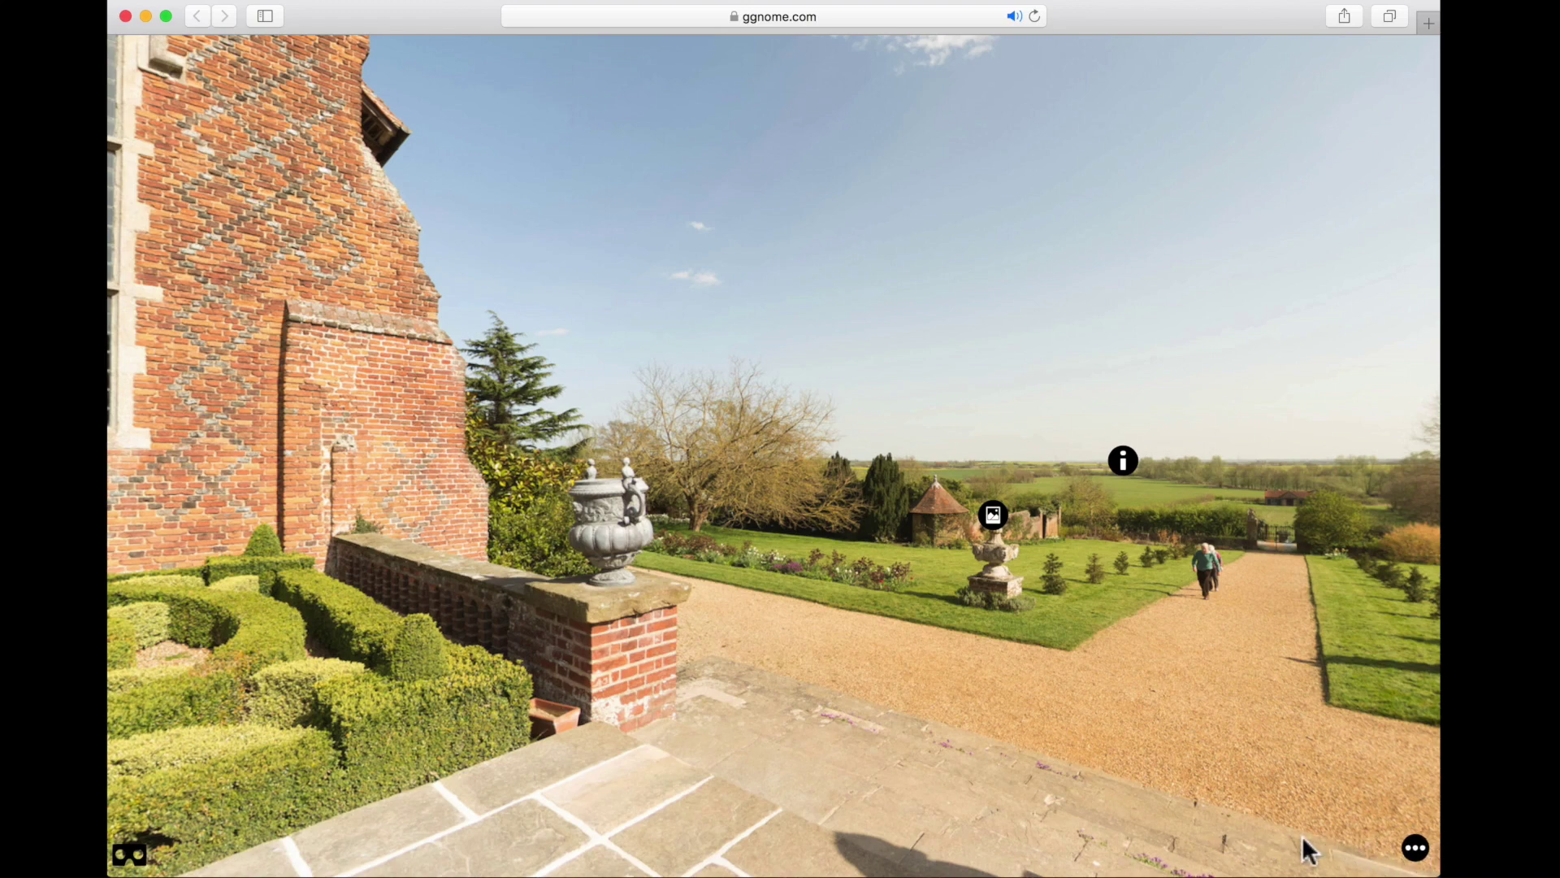
{"action": "left_click", "coordinate": [1414, 852]}
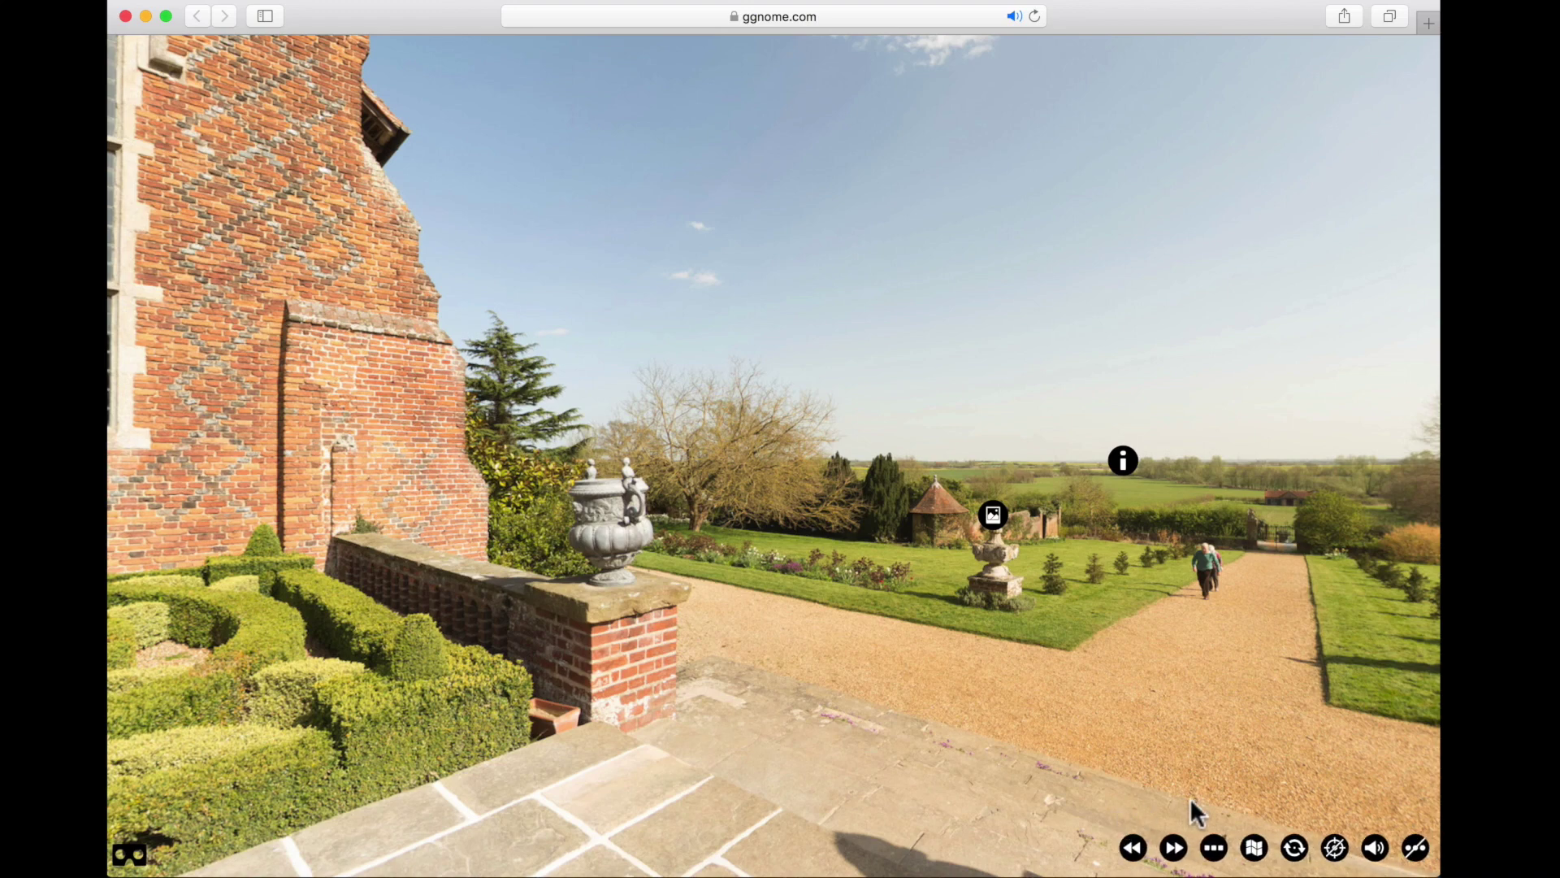
{"action": "left_click", "coordinate": [1174, 849]}
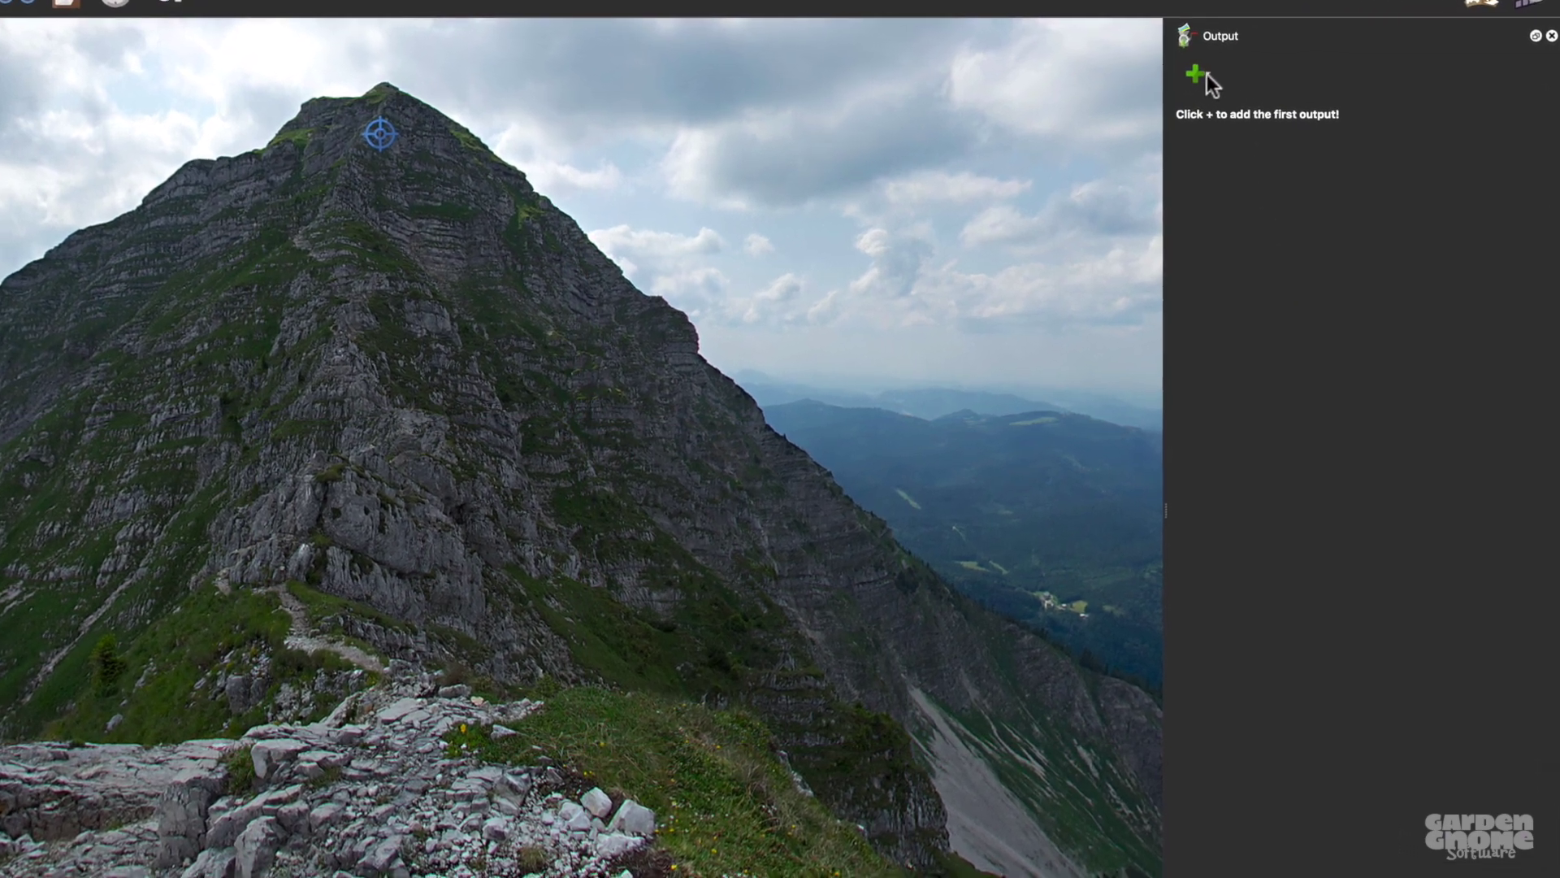
Step: Add an HTML5 output with the silhouette.ggsk skin and open it in the Skin Editor
{"action": "left_click", "coordinate": [1210, 76]}
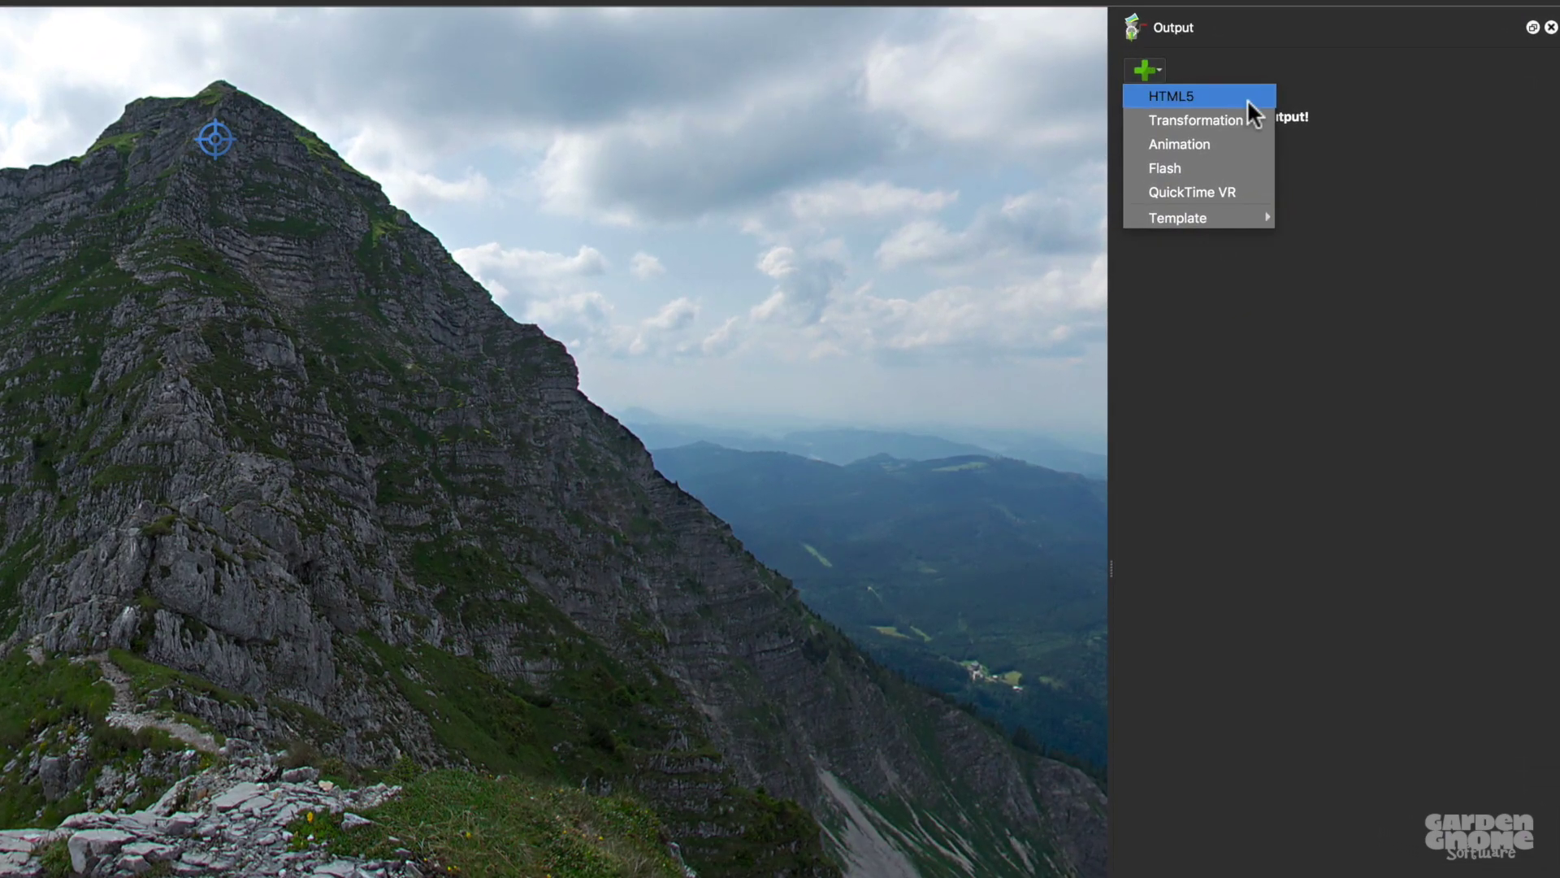
{"action": "left_click", "coordinate": [1247, 100]}
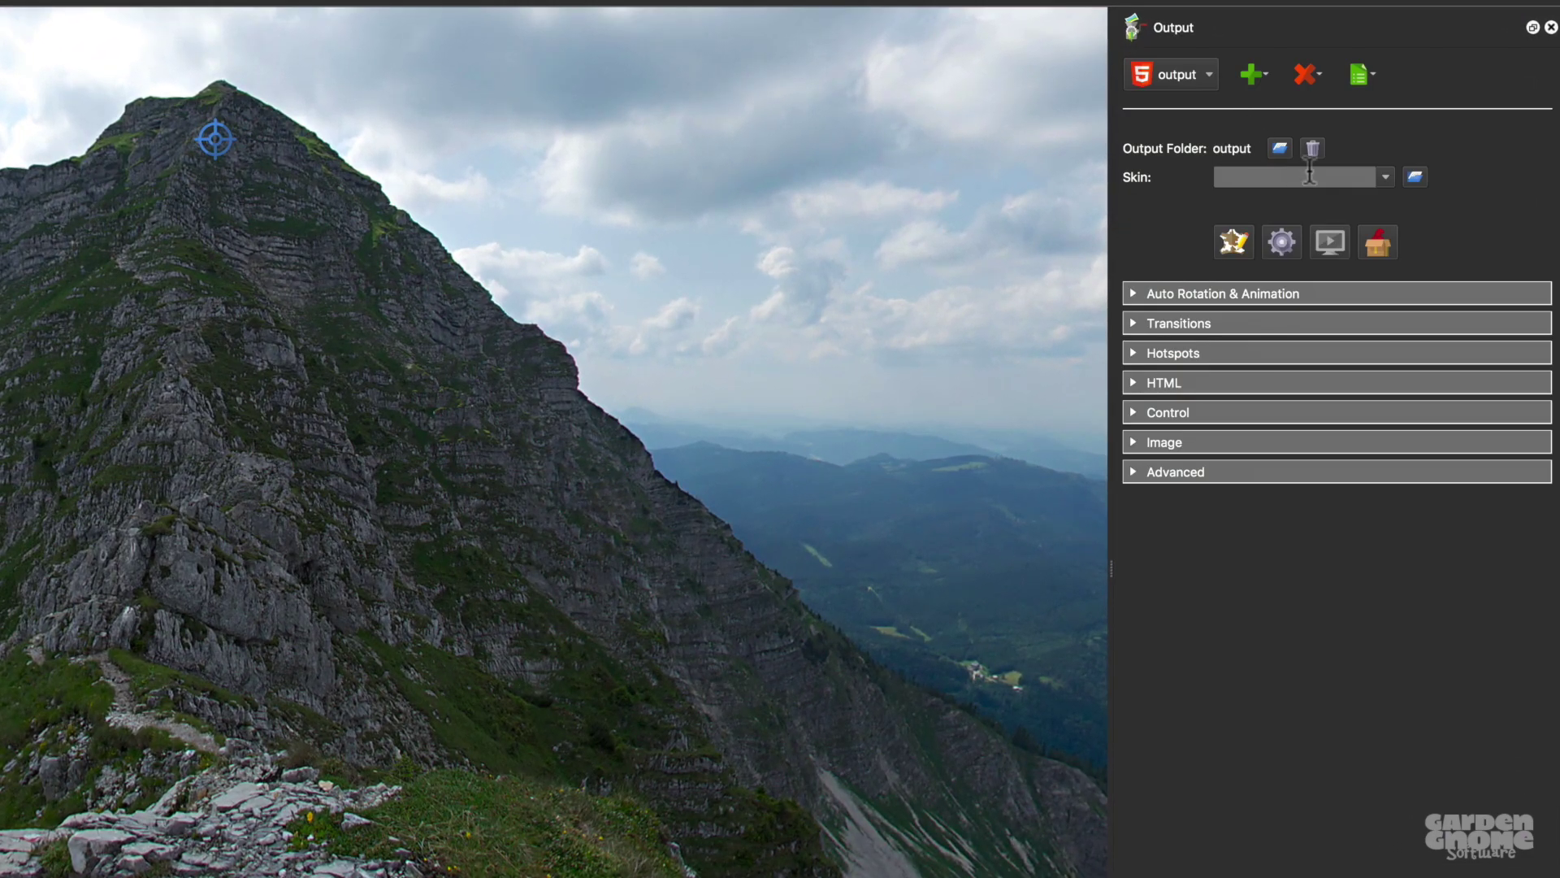
{"action": "left_click", "coordinate": [1387, 177]}
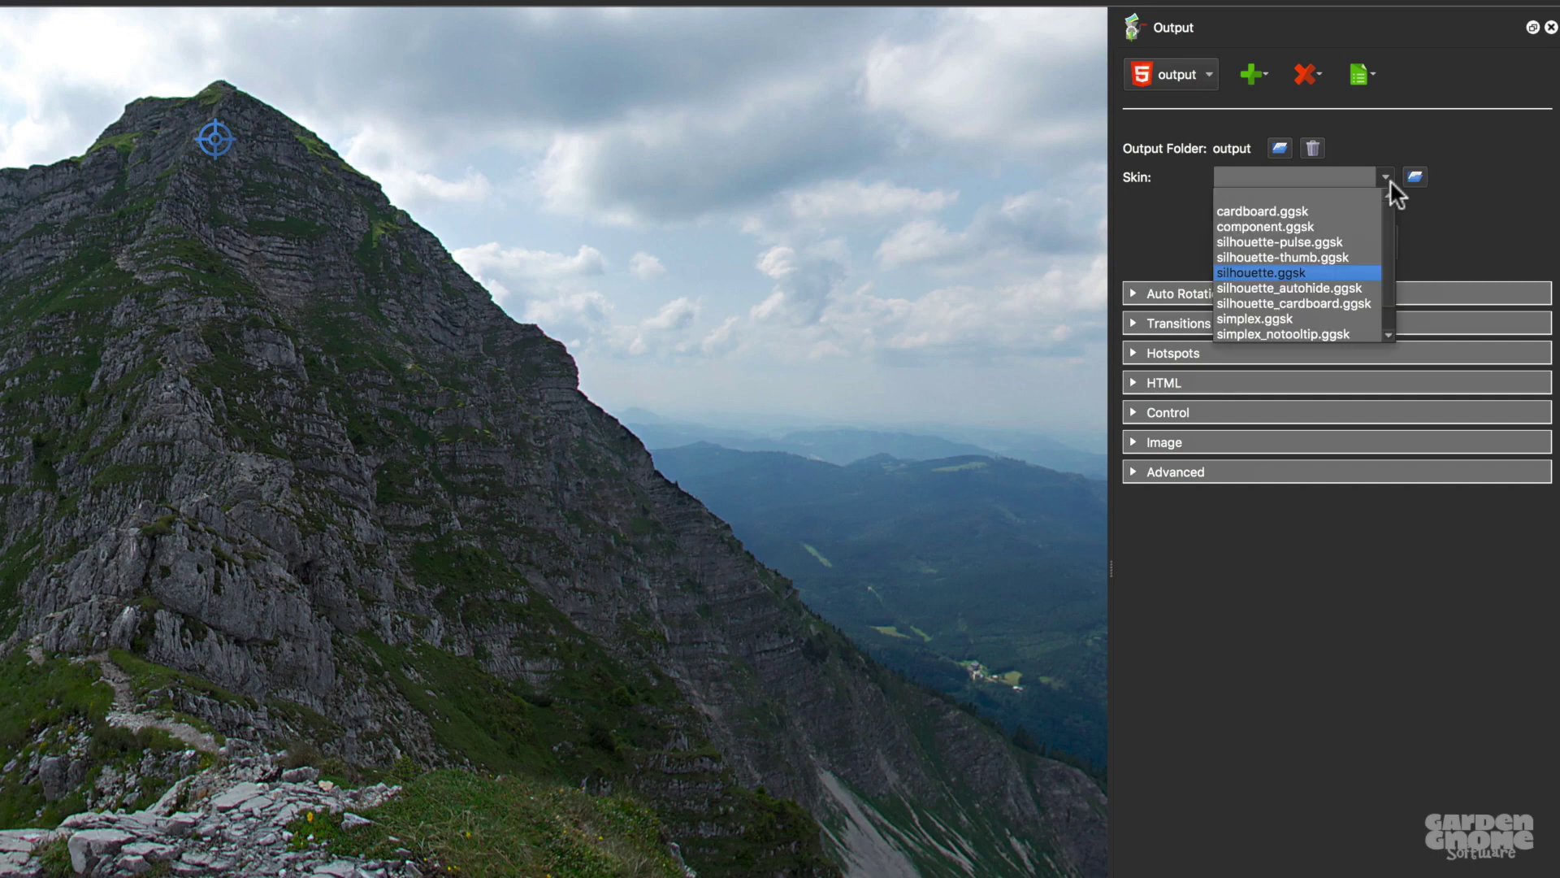
{"action": "left_click", "coordinate": [1347, 271]}
{"action": "left_click", "coordinate": [1231, 243]}
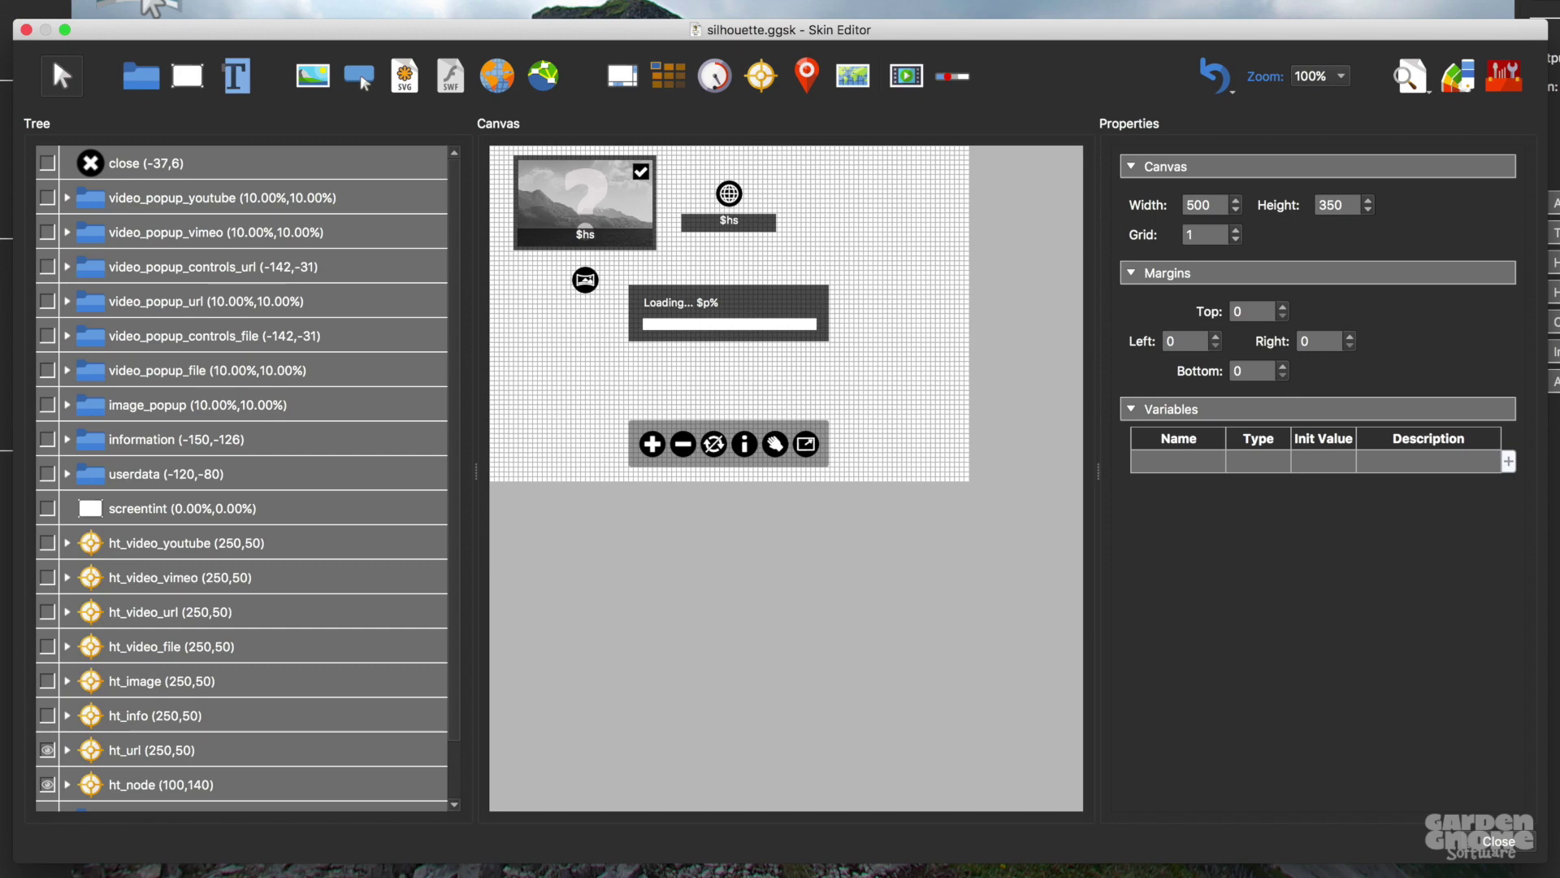
{"action": "left_click", "coordinate": [800, 444]}
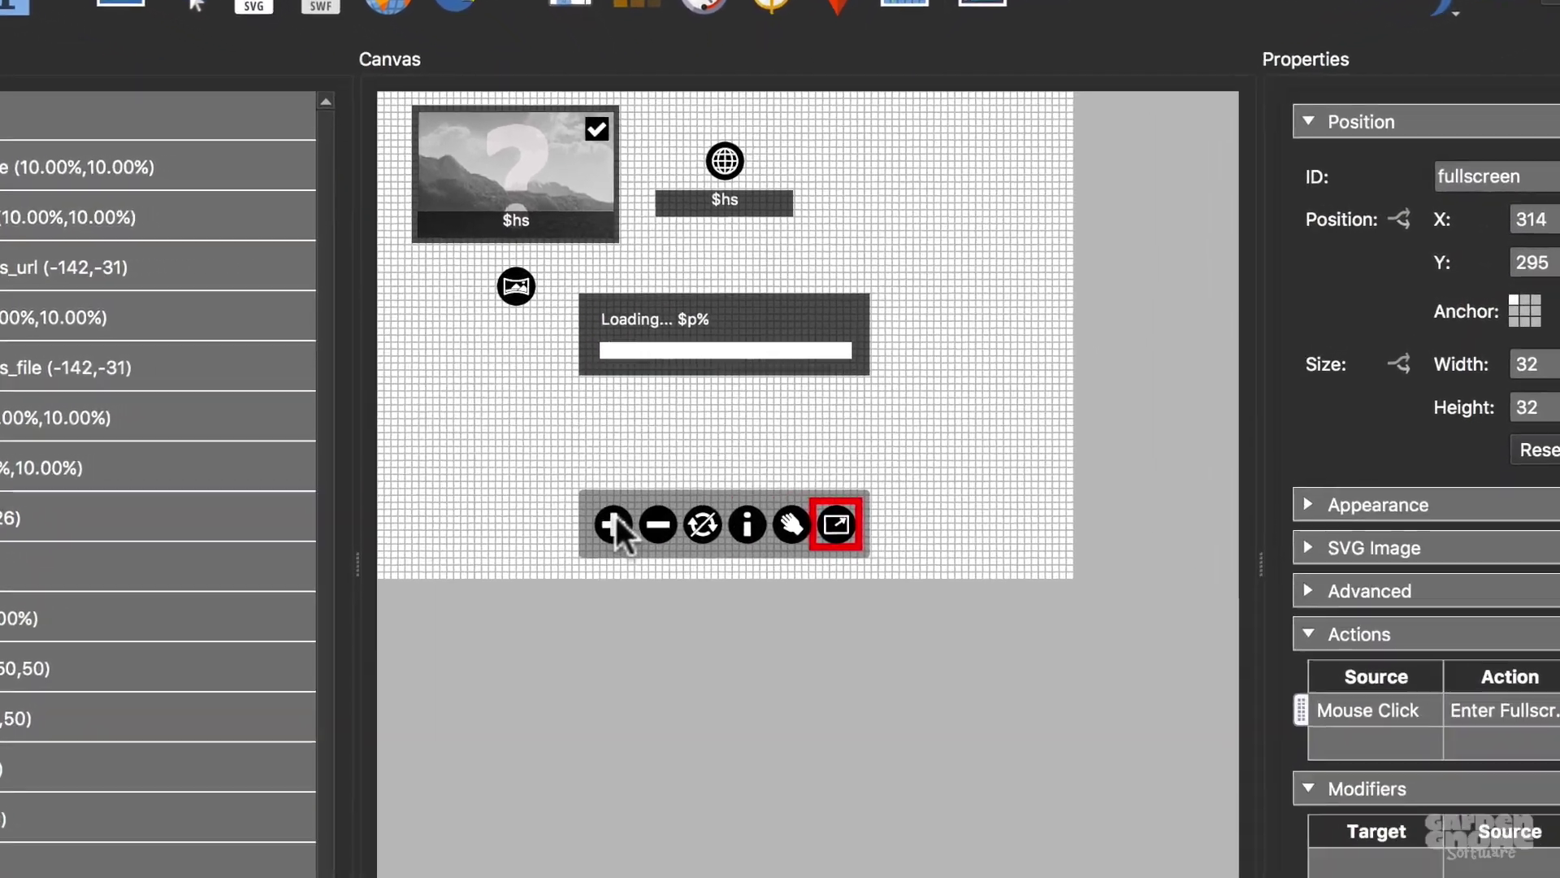
{"action": "left_click", "coordinate": [647, 456]}
{"action": "left_click", "coordinate": [653, 541]}
{"action": "left_click", "coordinate": [700, 540]}
{"action": "left_click", "coordinate": [502, 292]}
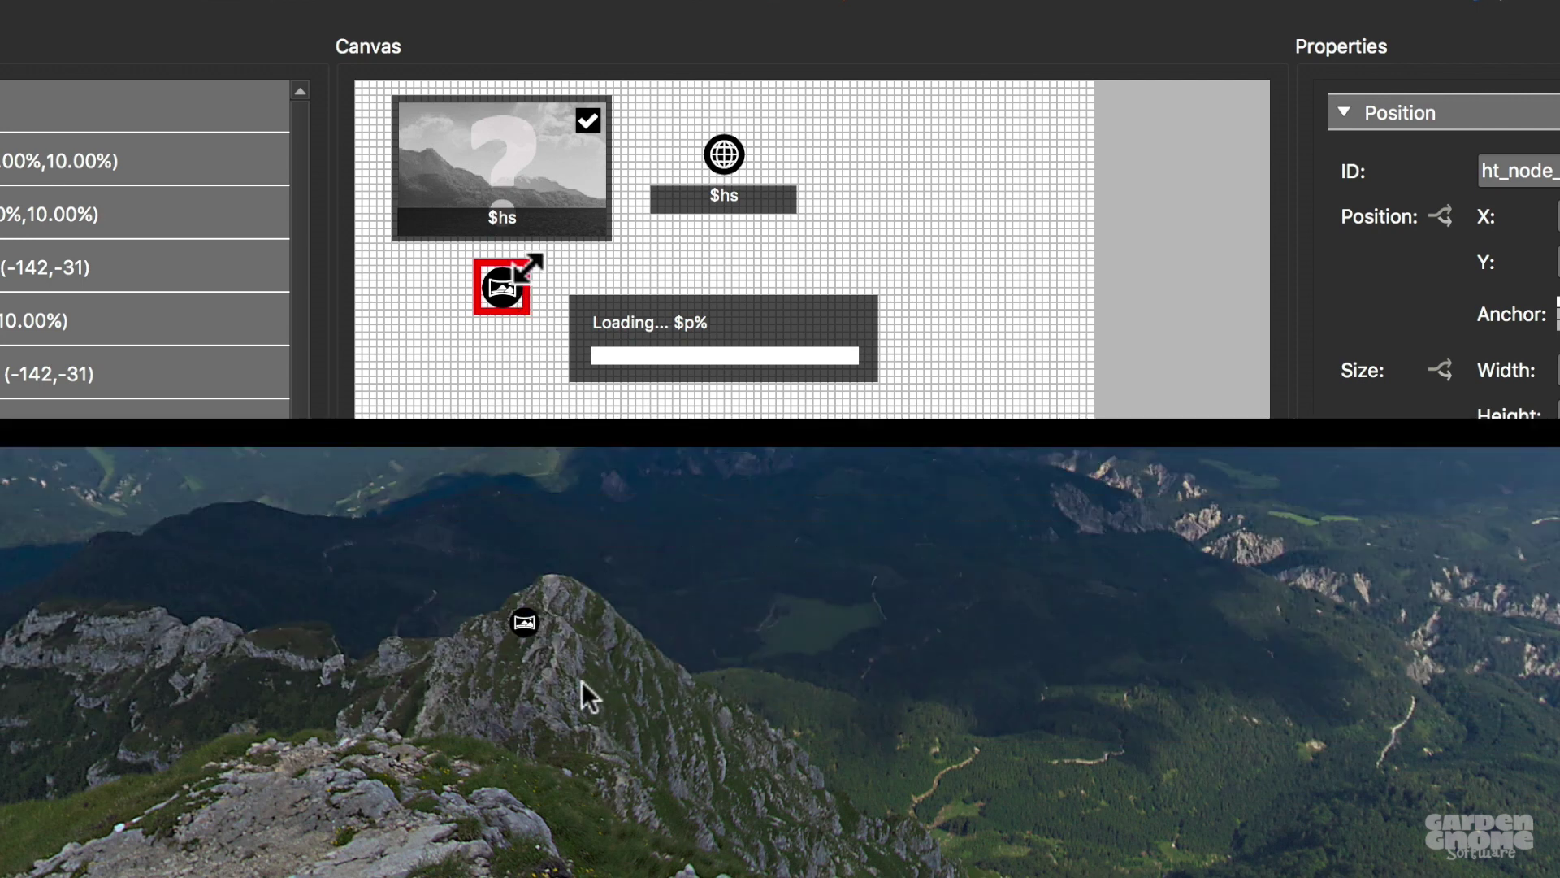
{"action": "mouse_move", "coordinate": [536, 634]}
{"action": "left_click", "coordinate": [534, 175]}
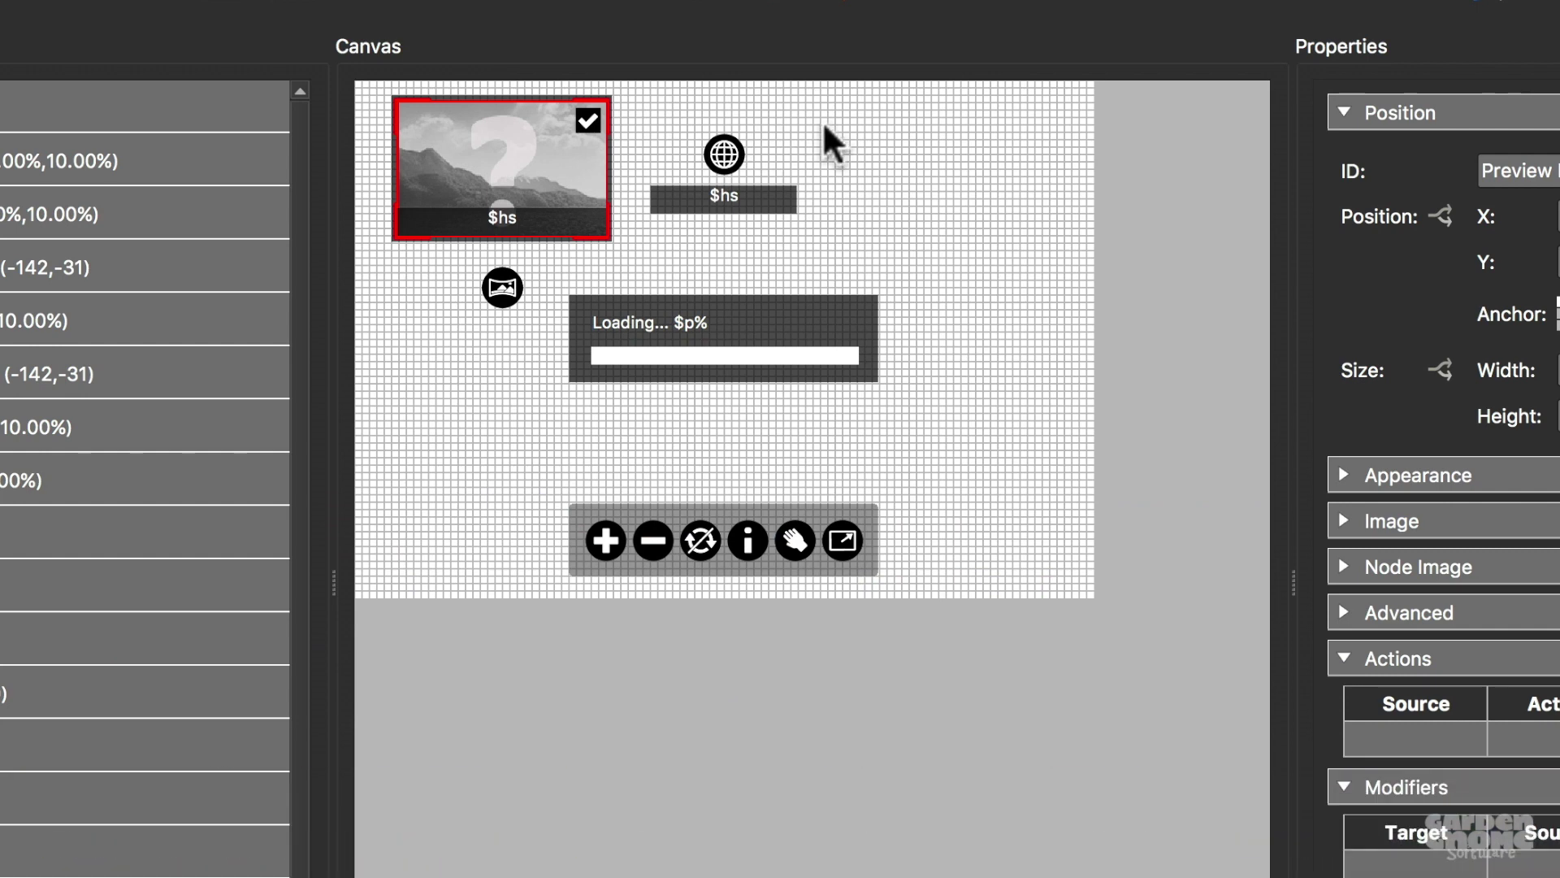
{"action": "left_click", "coordinate": [726, 156]}
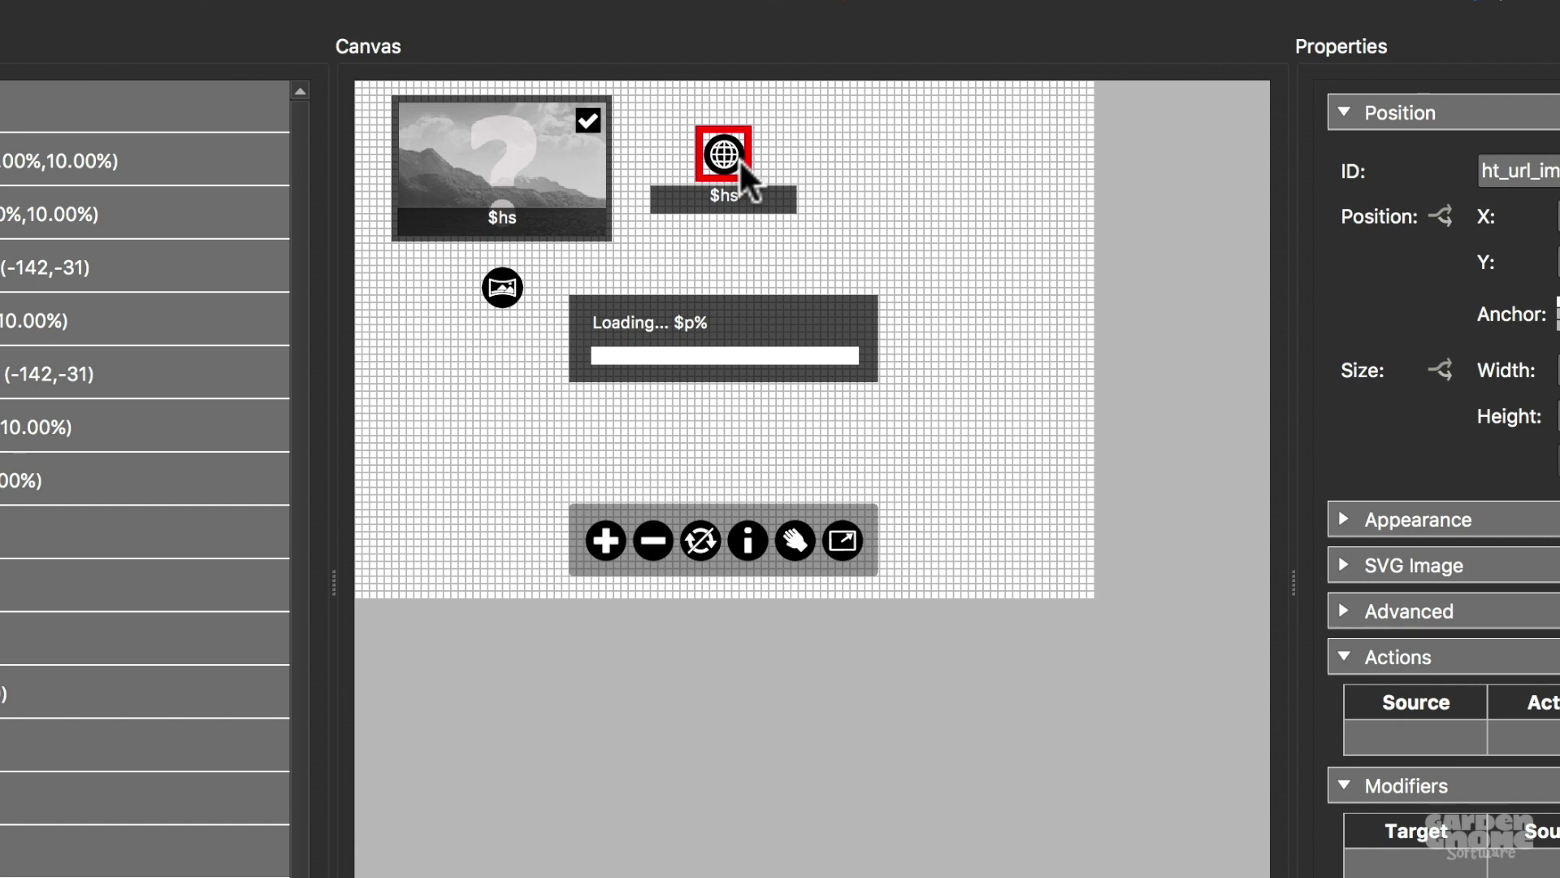
{"action": "left_click", "coordinate": [759, 196]}
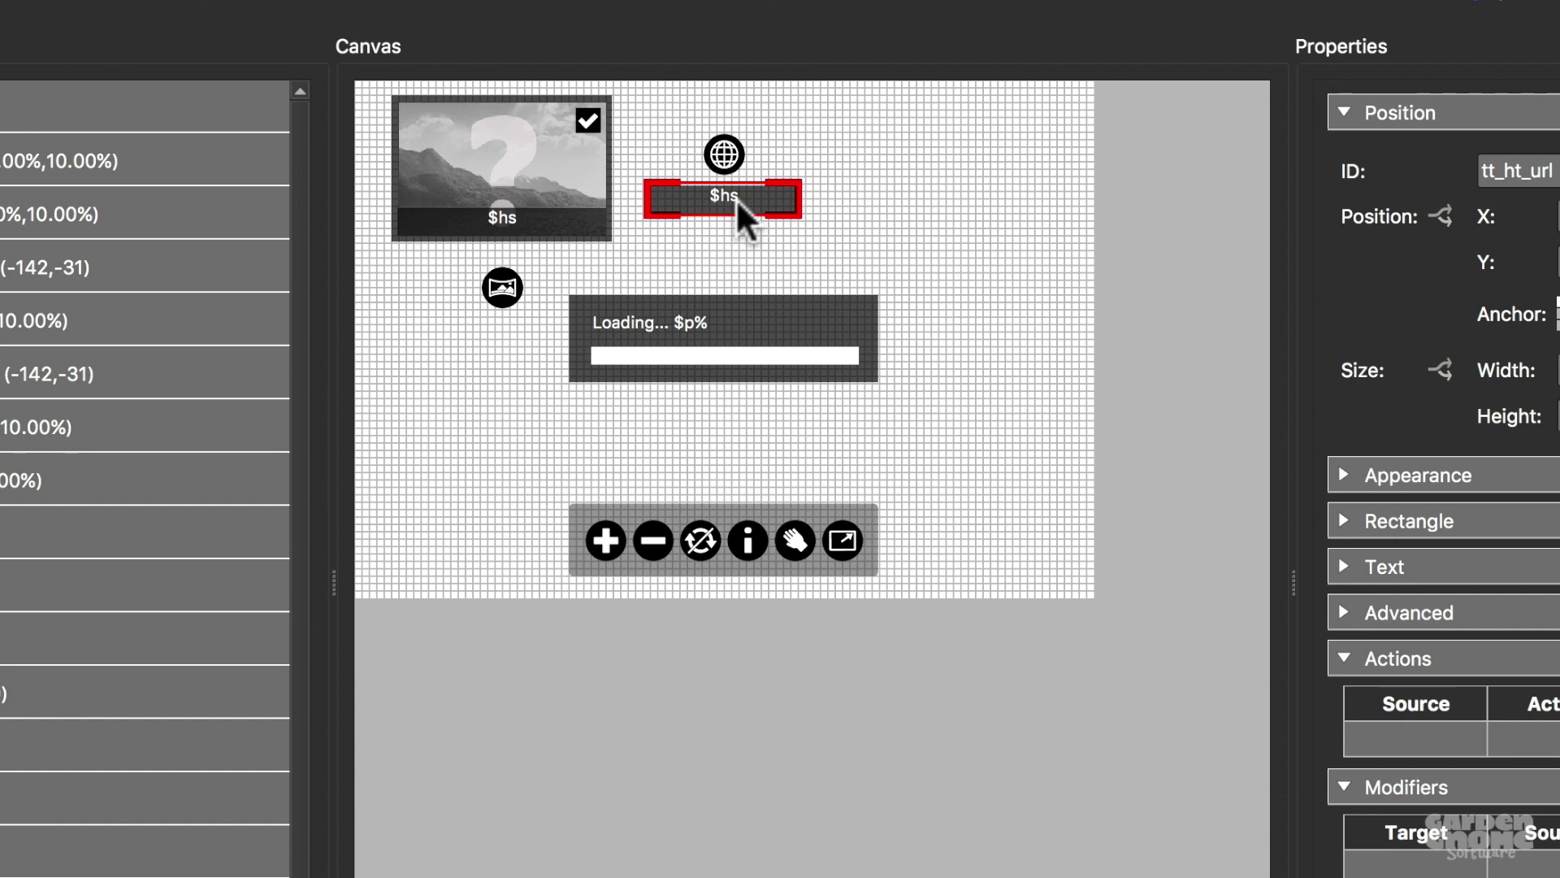
{"action": "left_click", "coordinate": [781, 296]}
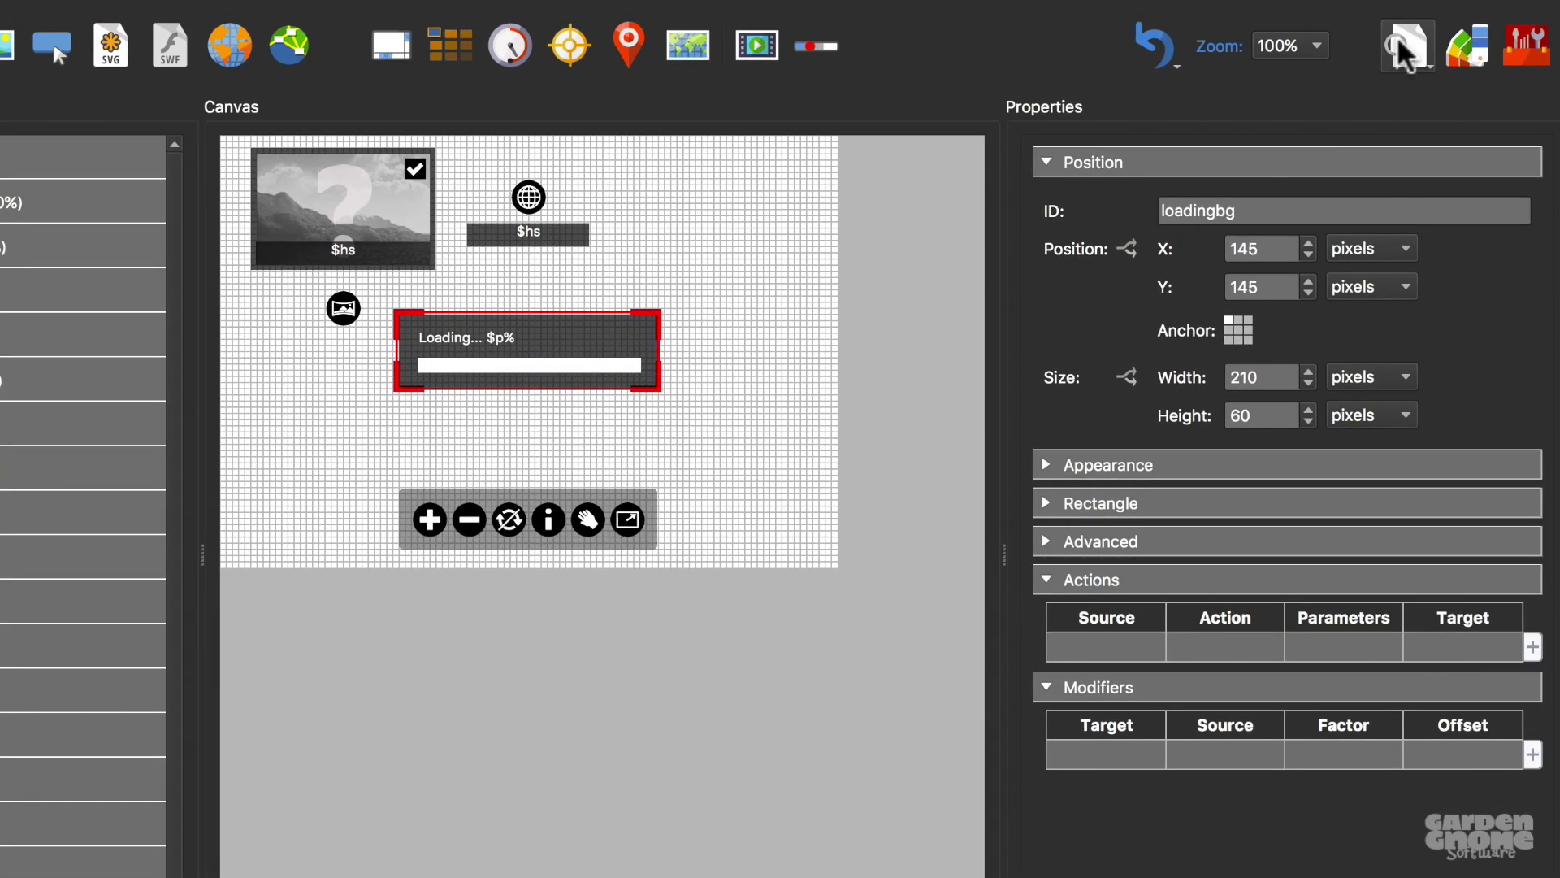
Step: Live-preview silhouette.ggsk, testing zoom in, zoom out and the info panel
{"action": "left_click", "coordinate": [1400, 45]}
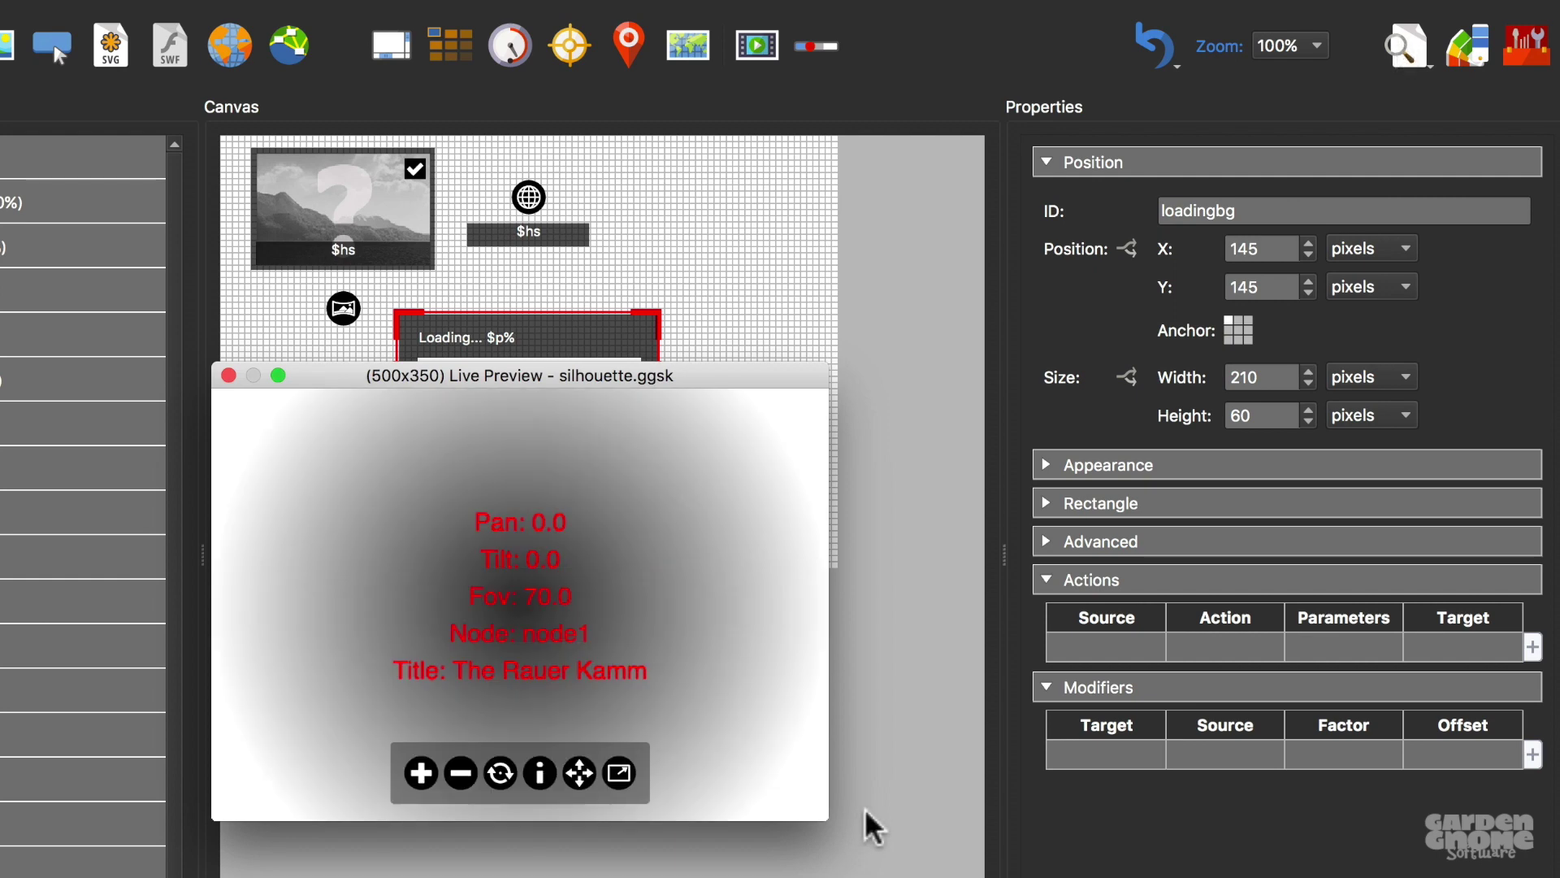
{"action": "left_click", "coordinate": [422, 776]}
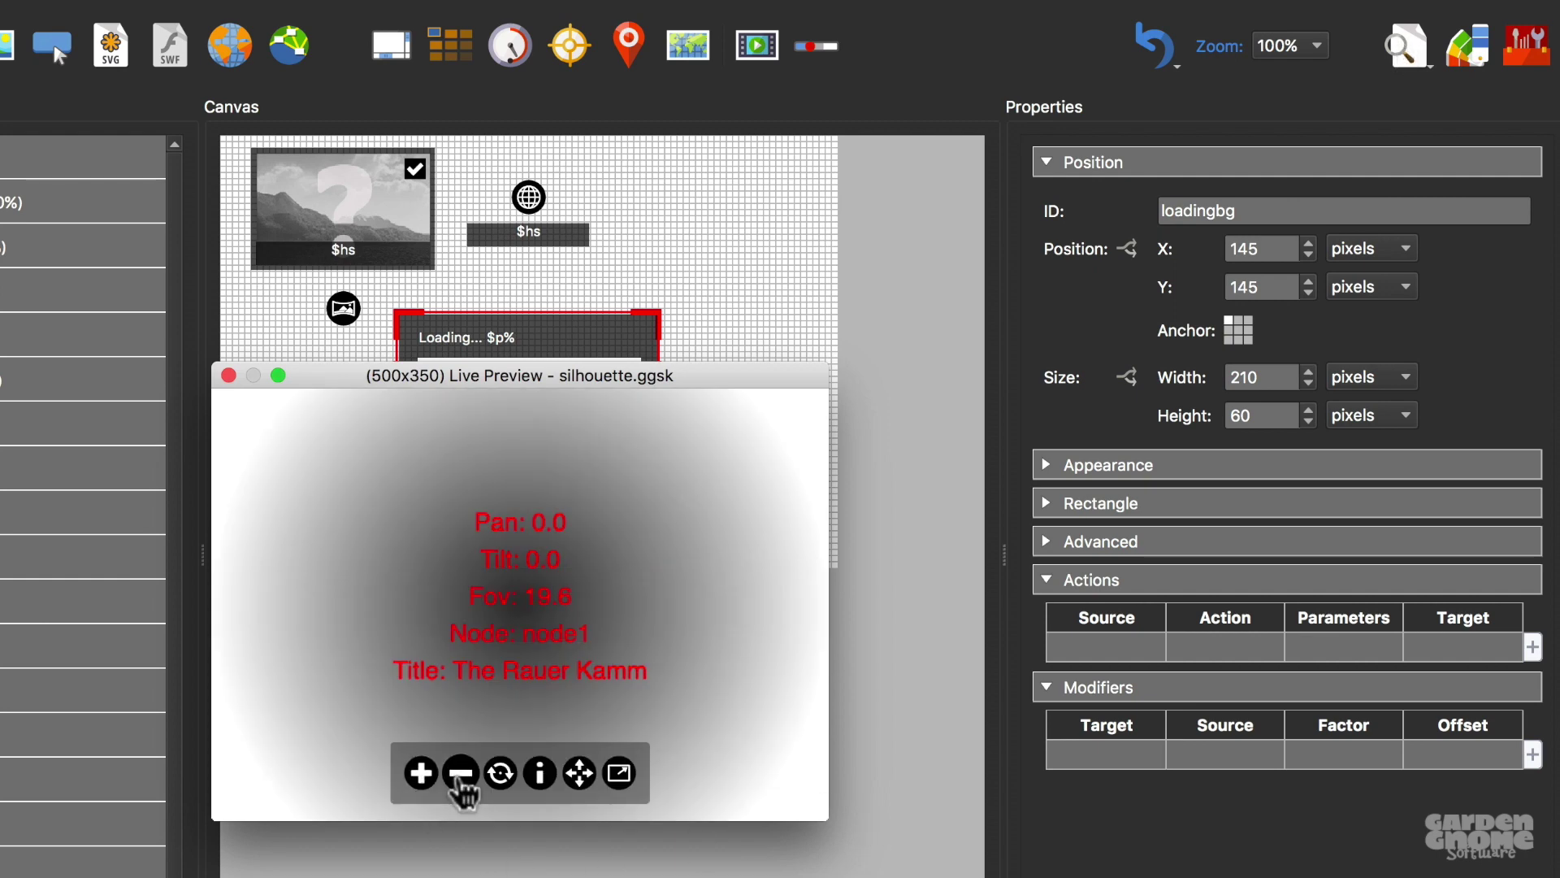
{"action": "left_click", "coordinate": [501, 776]}
{"action": "left_click", "coordinate": [540, 773]}
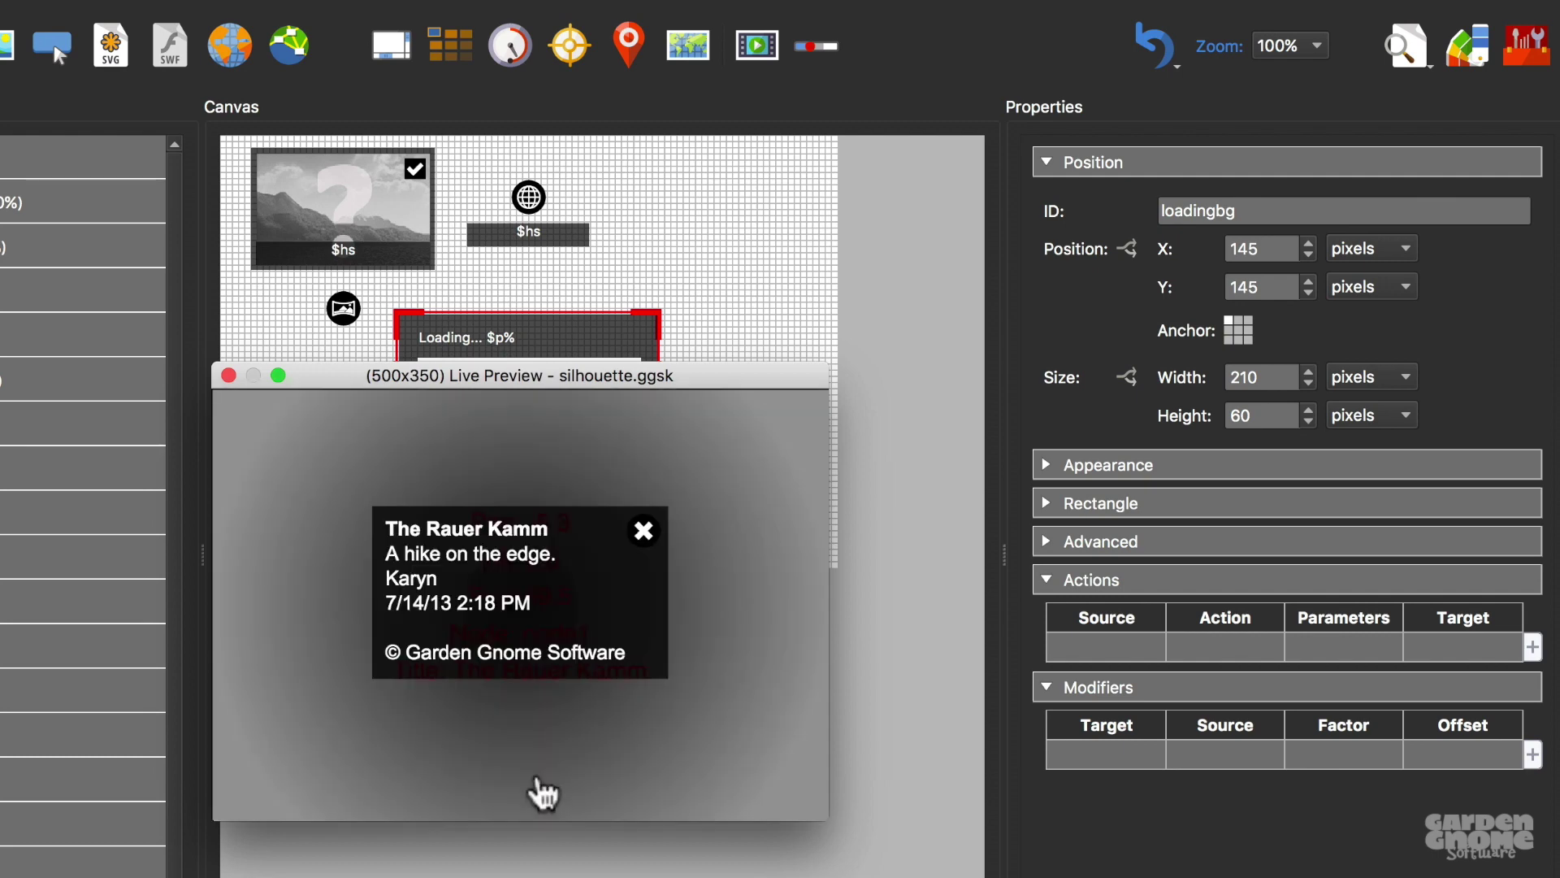
{"action": "left_click", "coordinate": [641, 530]}
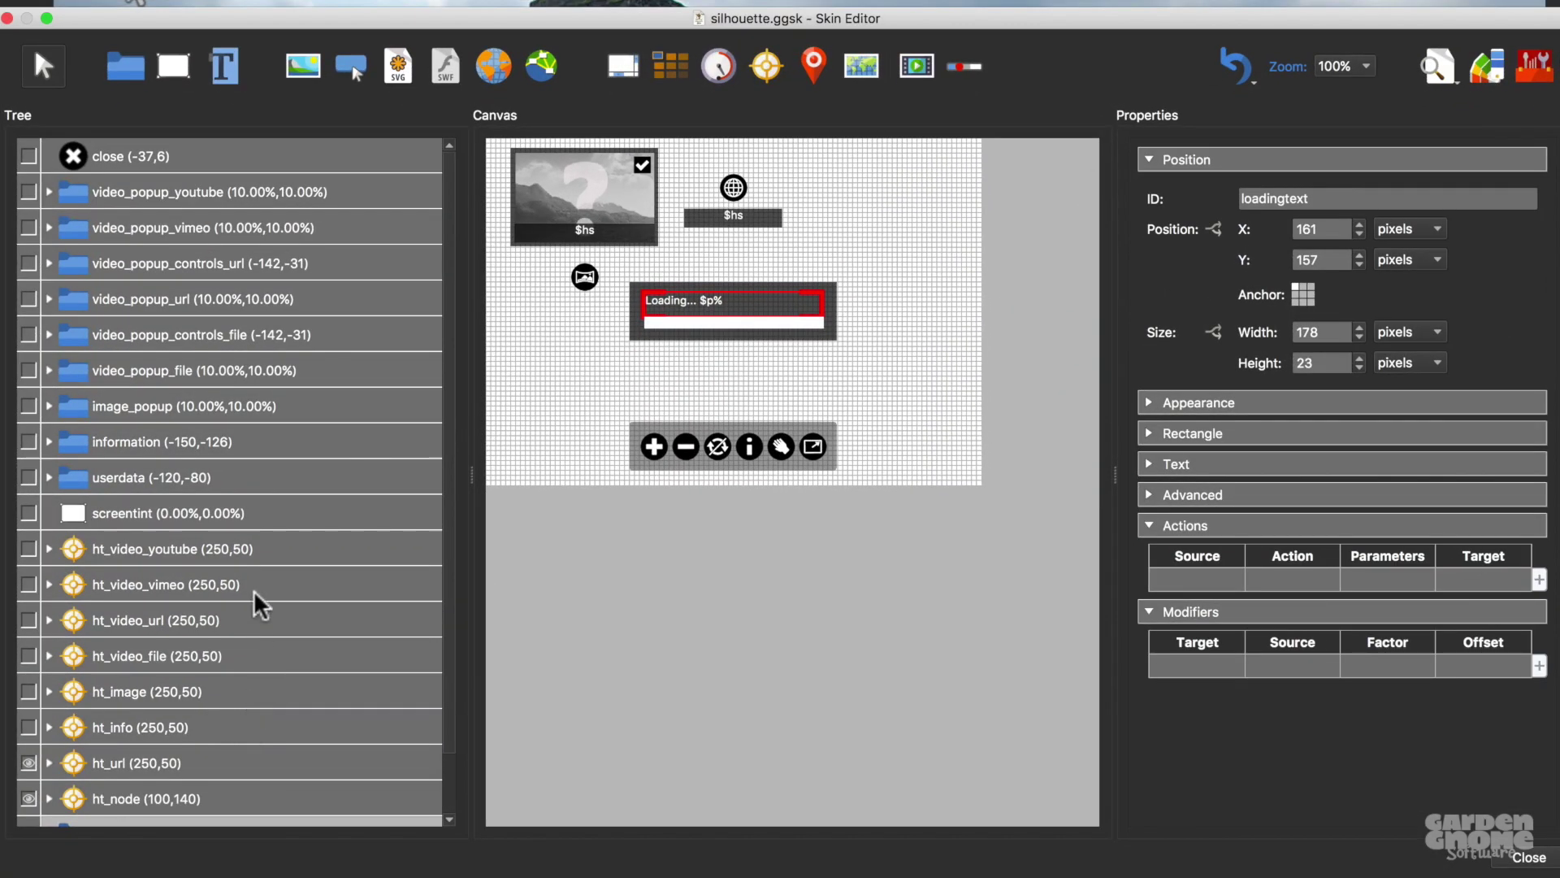
{"action": "left_click", "coordinate": [245, 551]}
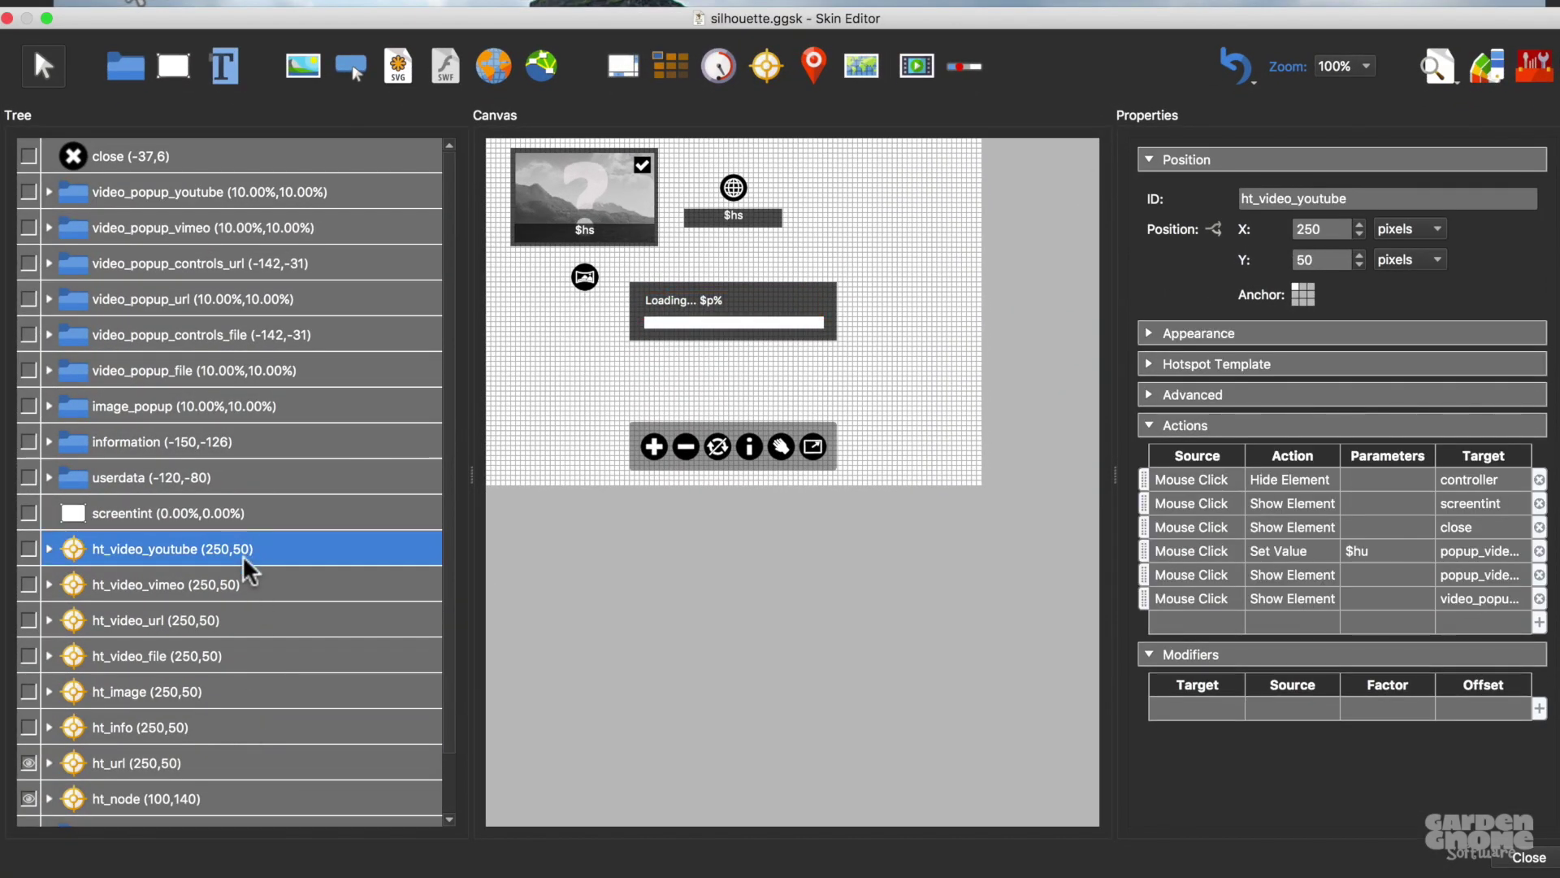
{"action": "left_click", "coordinate": [245, 581]}
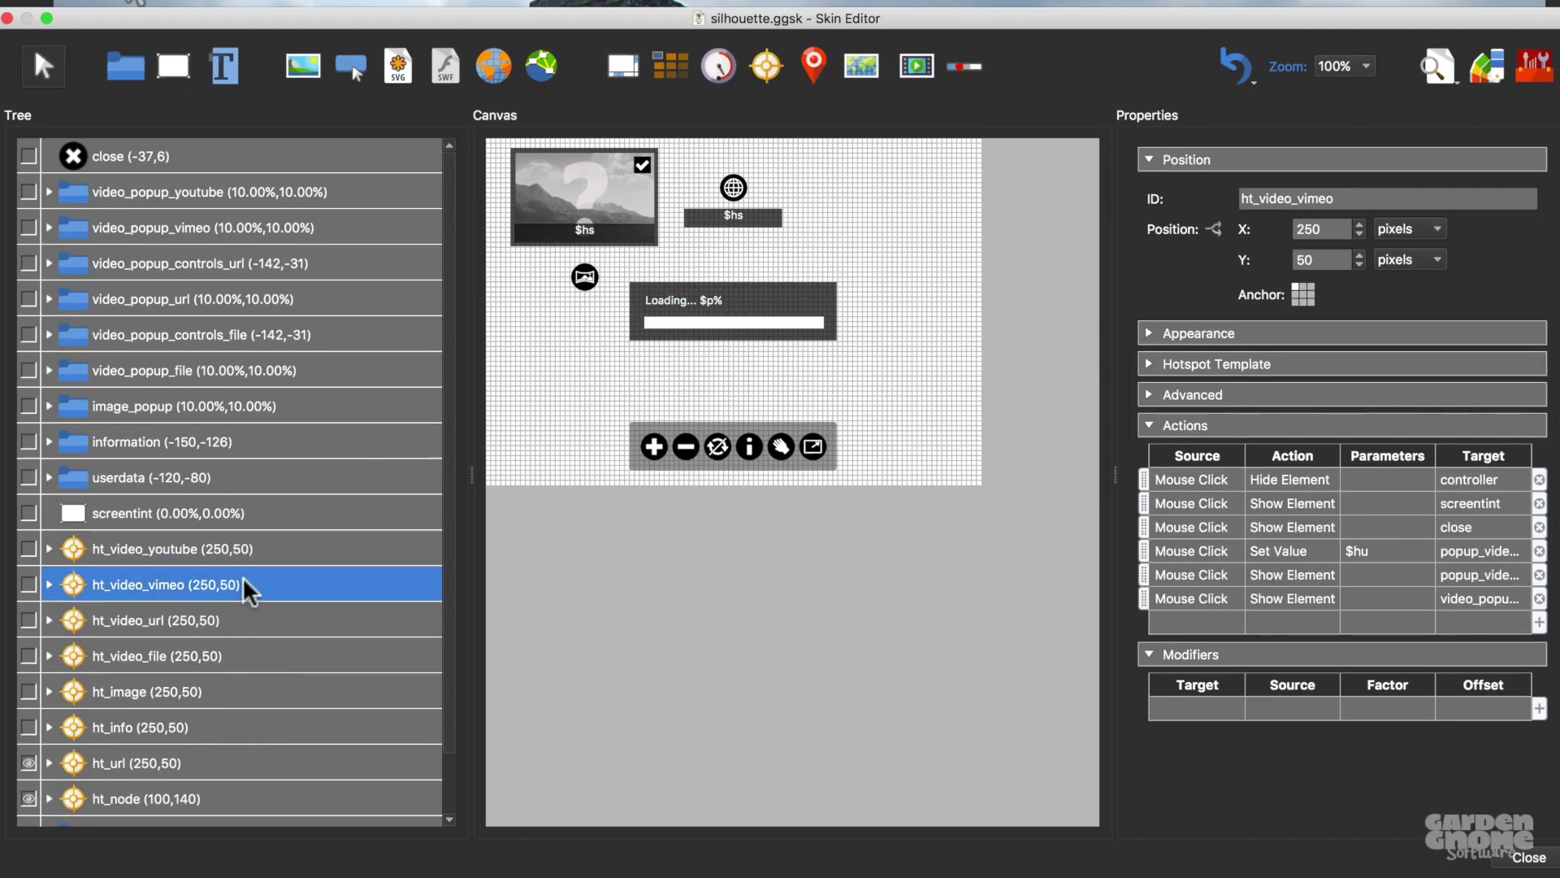
{"action": "left_click", "coordinate": [244, 624]}
{"action": "left_click", "coordinate": [245, 660]}
{"action": "left_click", "coordinate": [254, 700]}
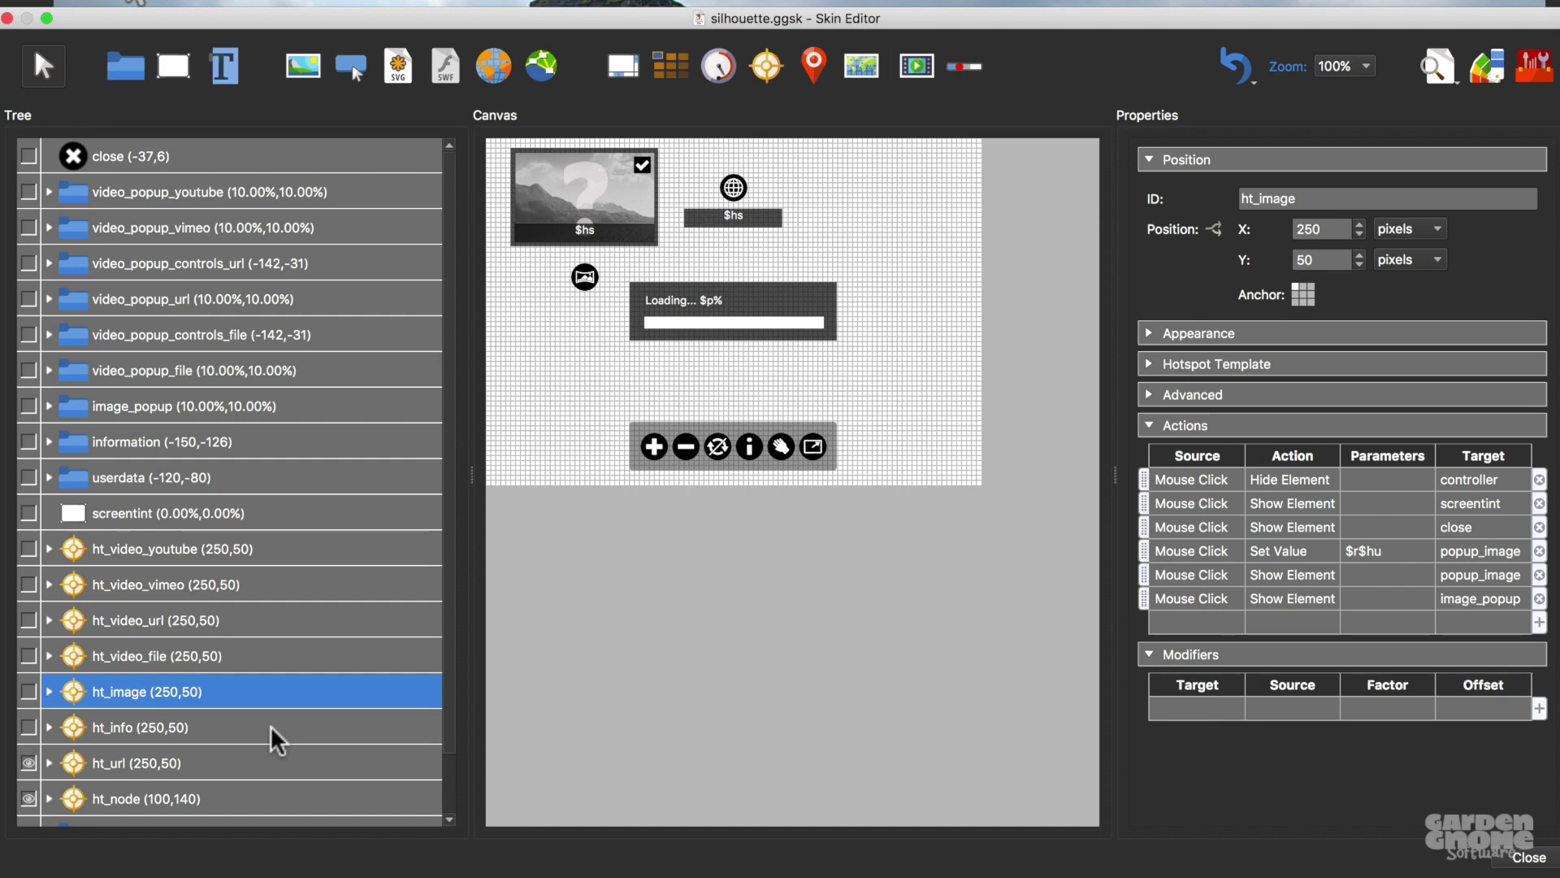
{"action": "left_click", "coordinate": [749, 446]}
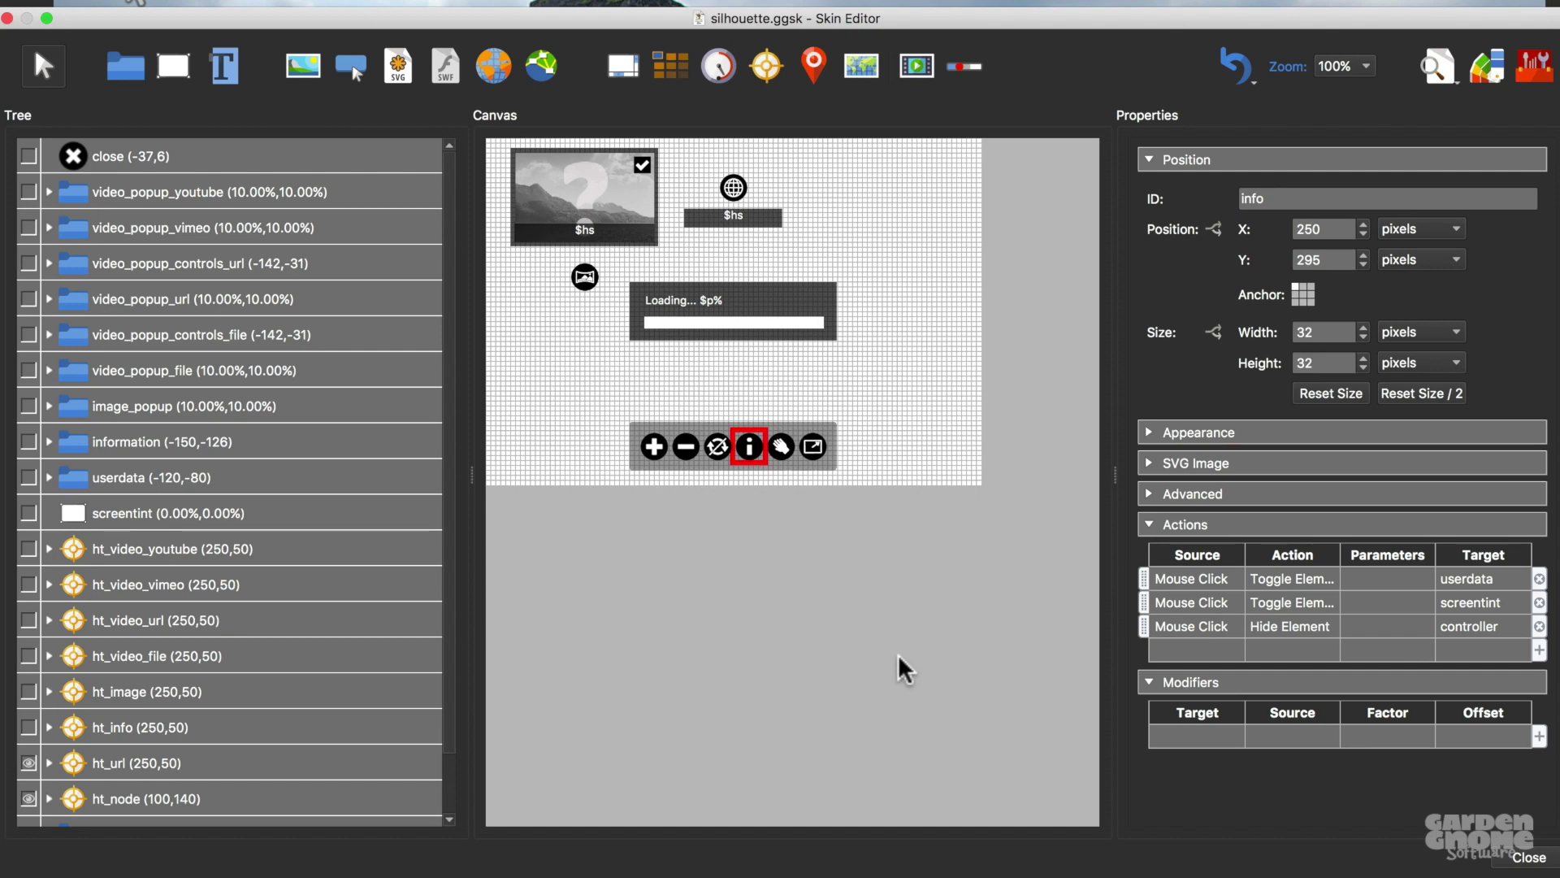
{"action": "left_click", "coordinate": [1481, 604]}
{"action": "left_click", "coordinate": [1495, 578]}
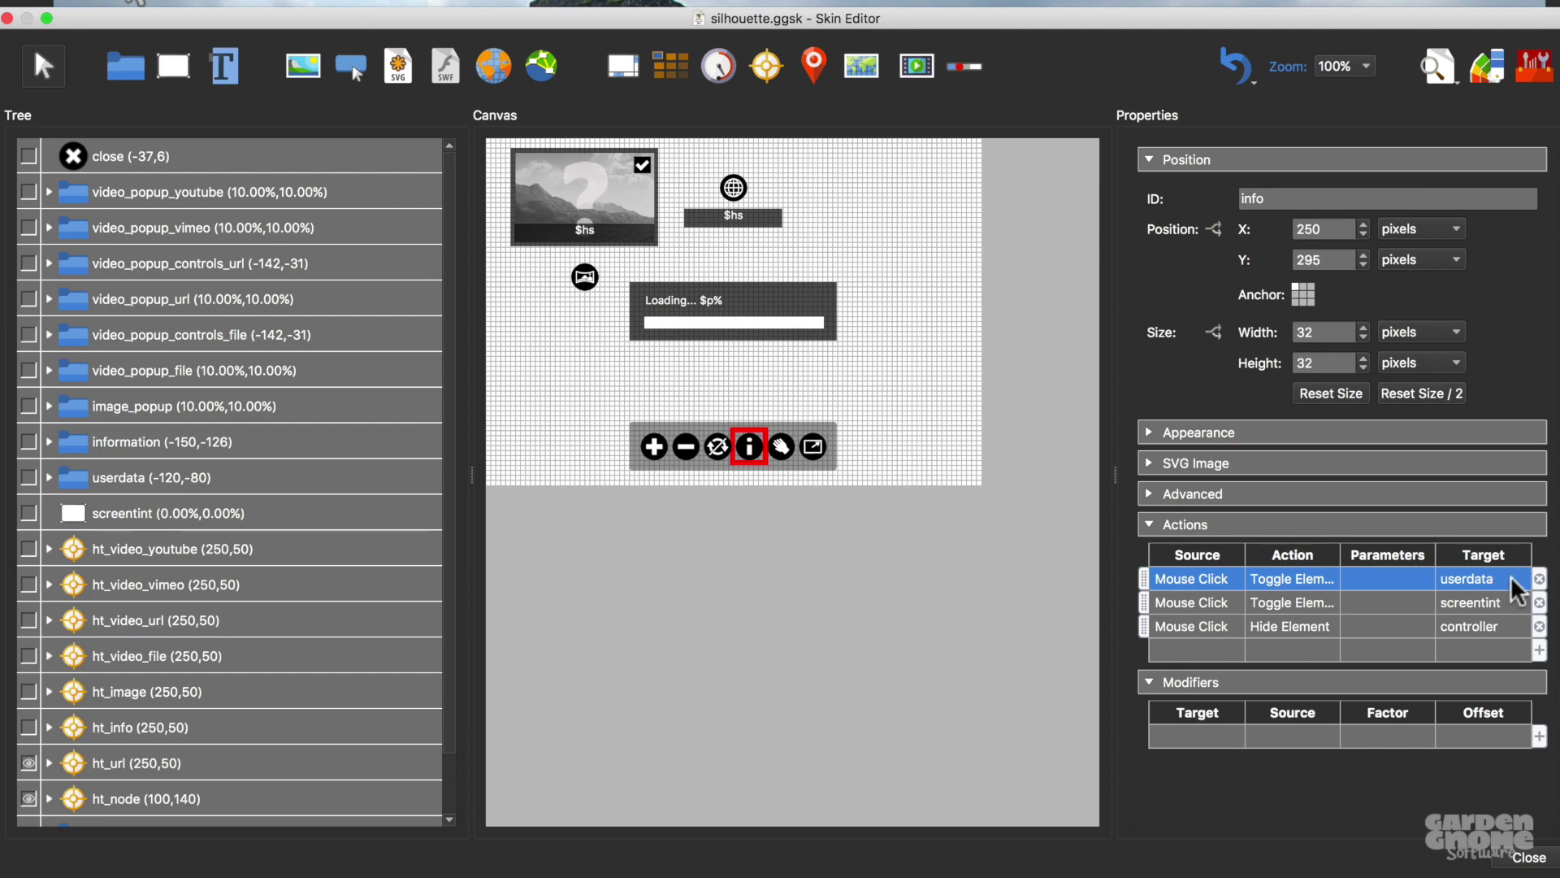
{"action": "double_click", "coordinate": [1508, 585]}
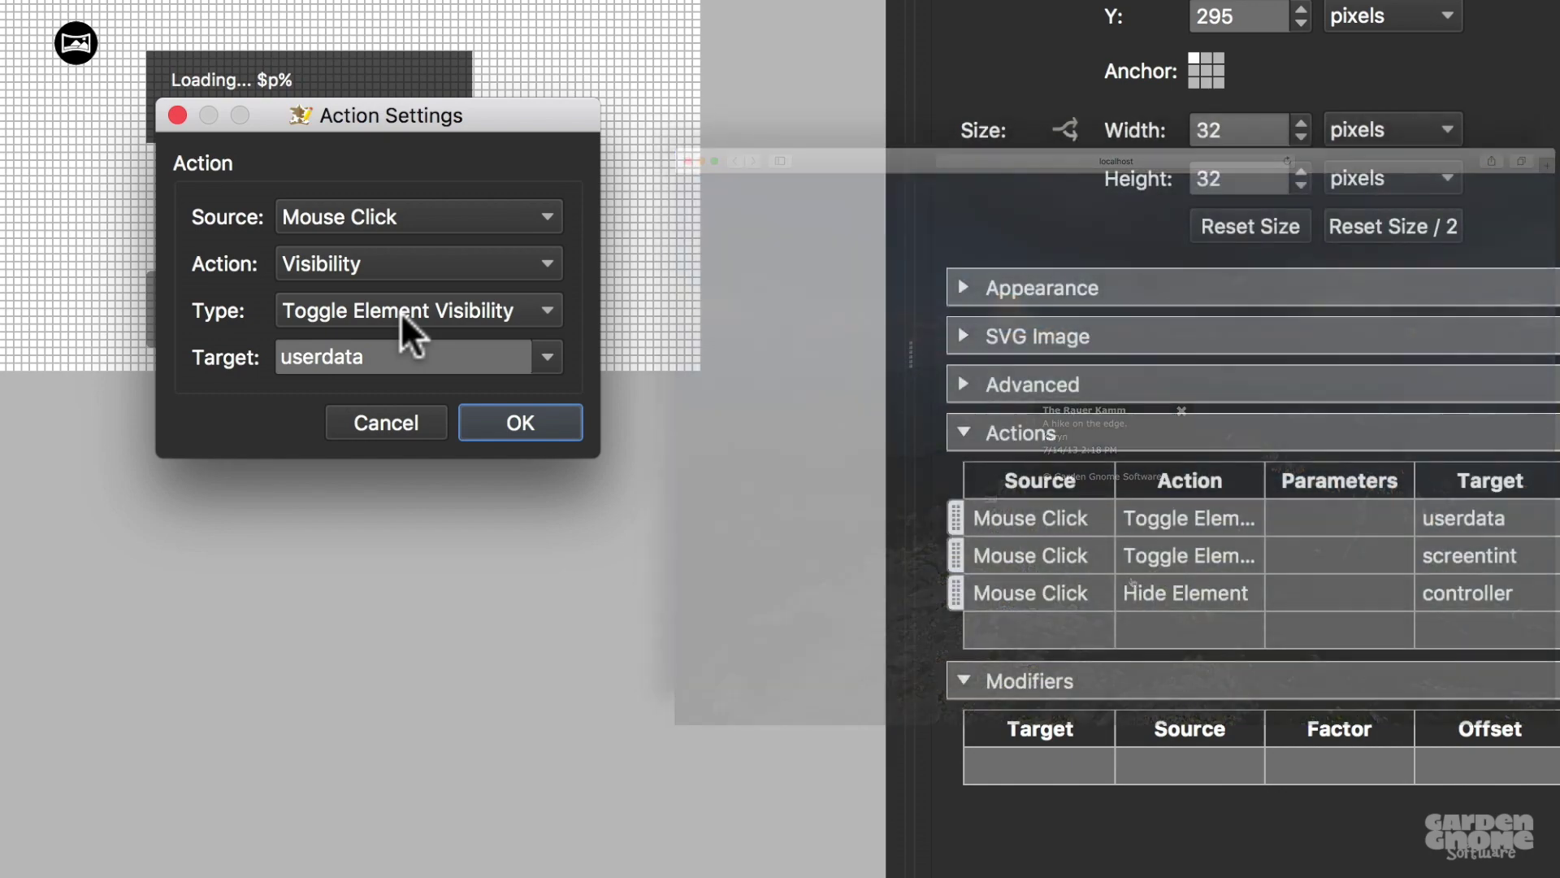
{"action": "left_click", "coordinate": [519, 418]}
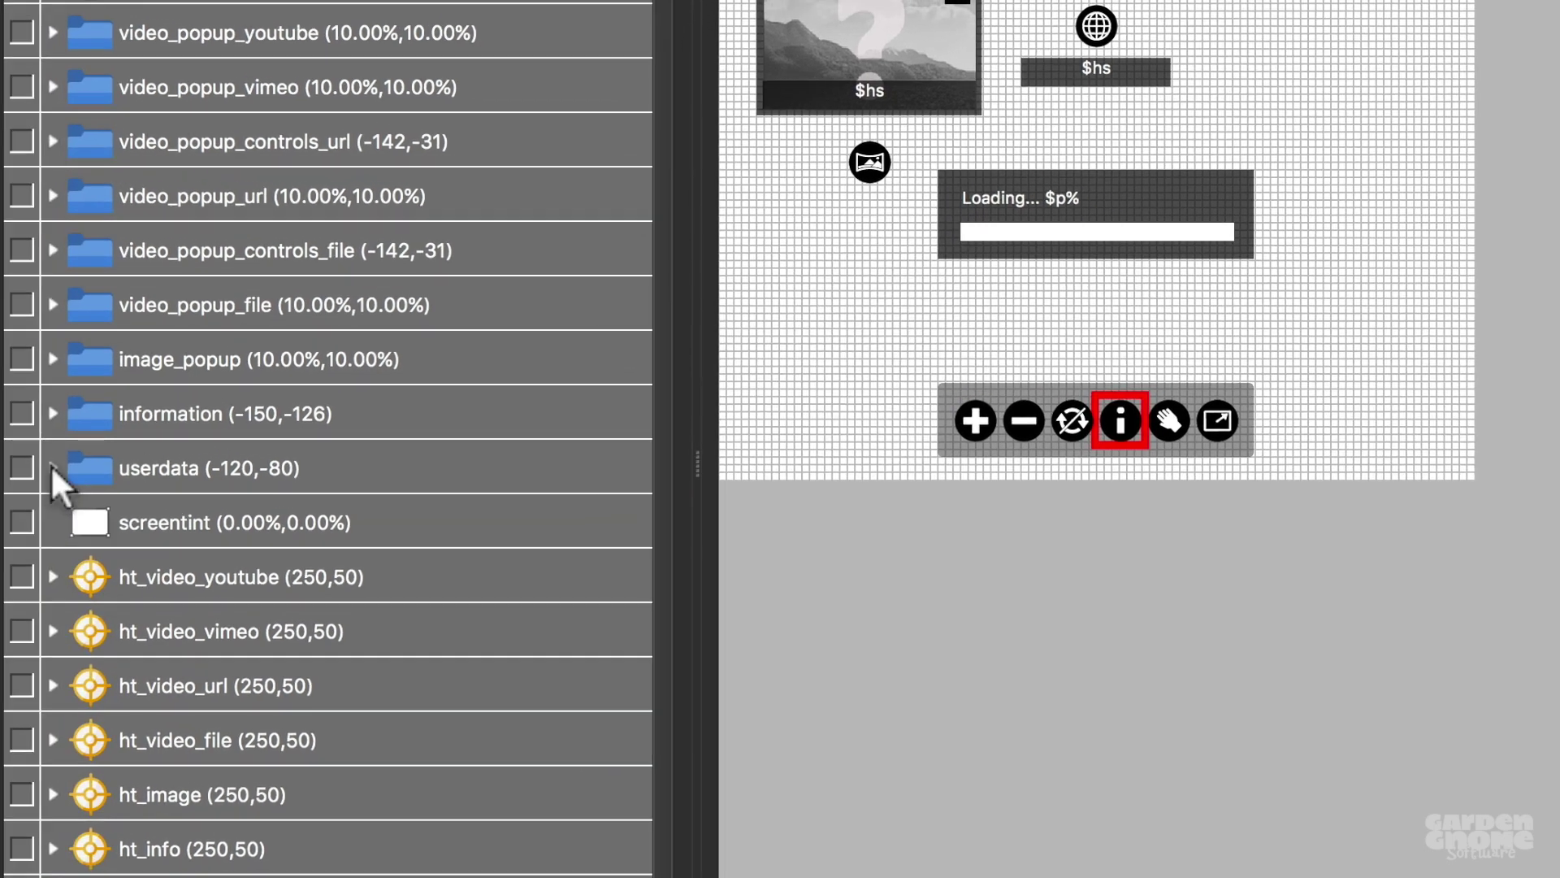
Step: Expand and show the userdata popup, then step through its text layers, ending on author ($ua)
{"action": "left_click", "coordinate": [52, 464]}
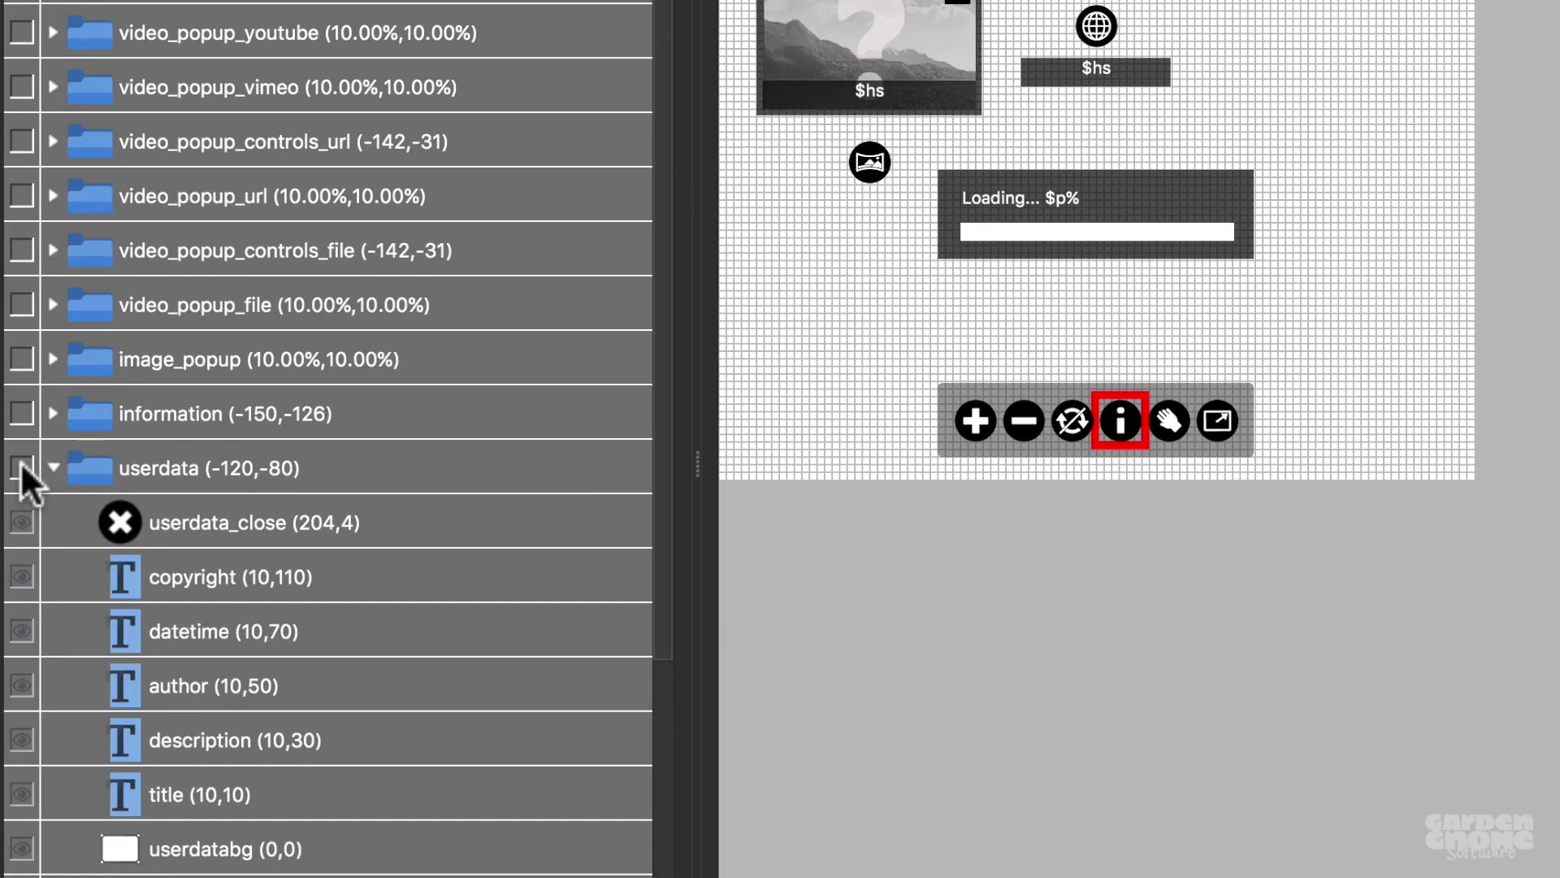
{"action": "left_click", "coordinate": [22, 469]}
{"action": "left_click", "coordinate": [374, 577]}
{"action": "left_click", "coordinate": [389, 634]}
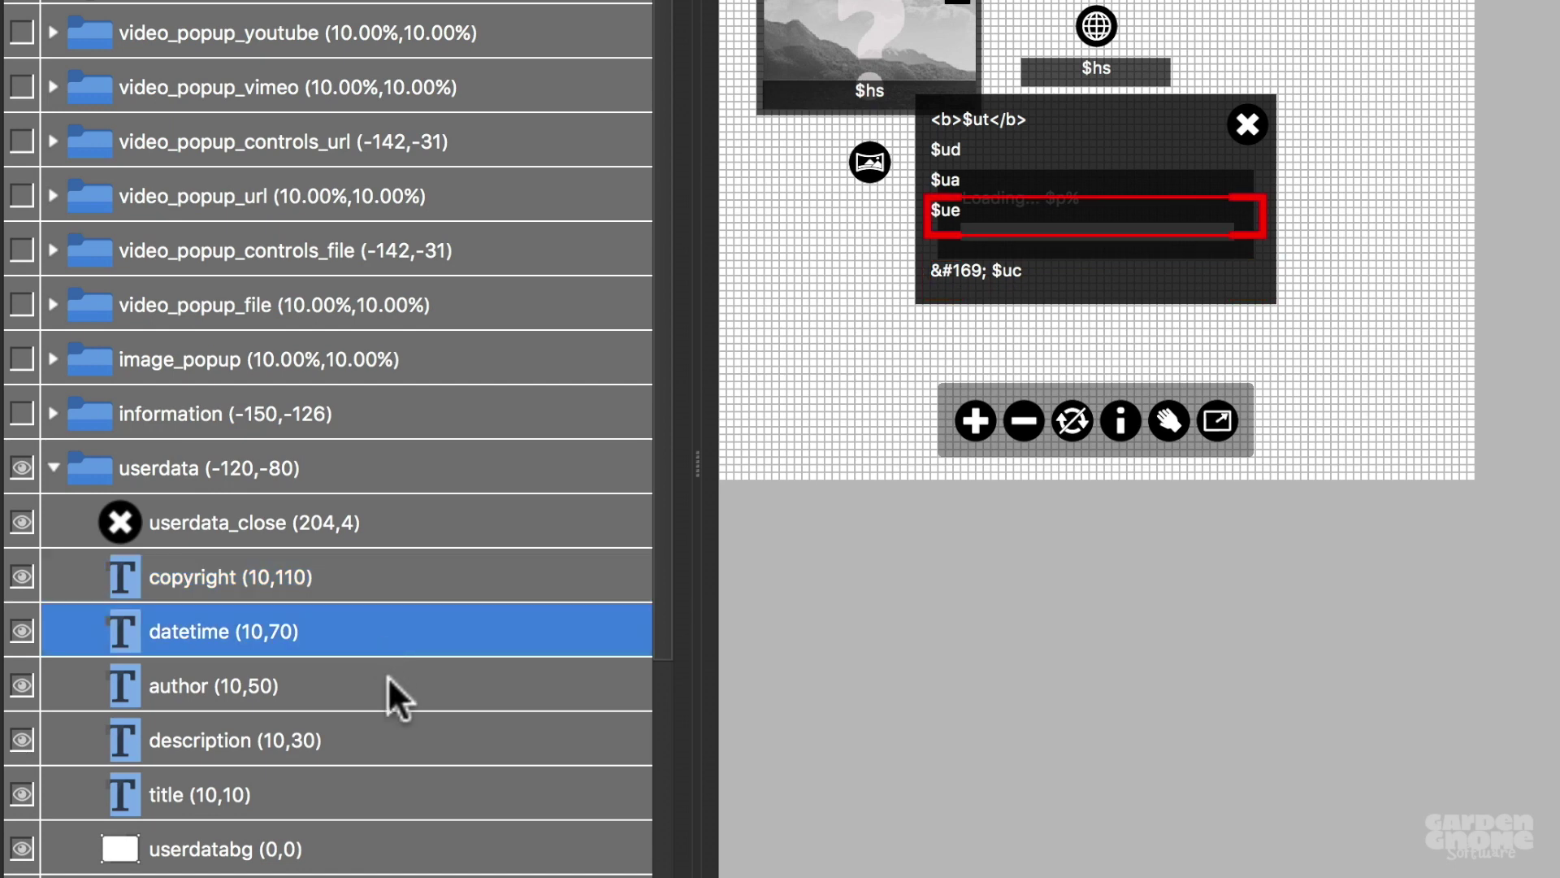
{"action": "left_click", "coordinate": [387, 687]}
{"action": "left_click", "coordinate": [384, 737]}
{"action": "left_click", "coordinate": [385, 787]}
{"action": "left_click", "coordinate": [391, 684]}
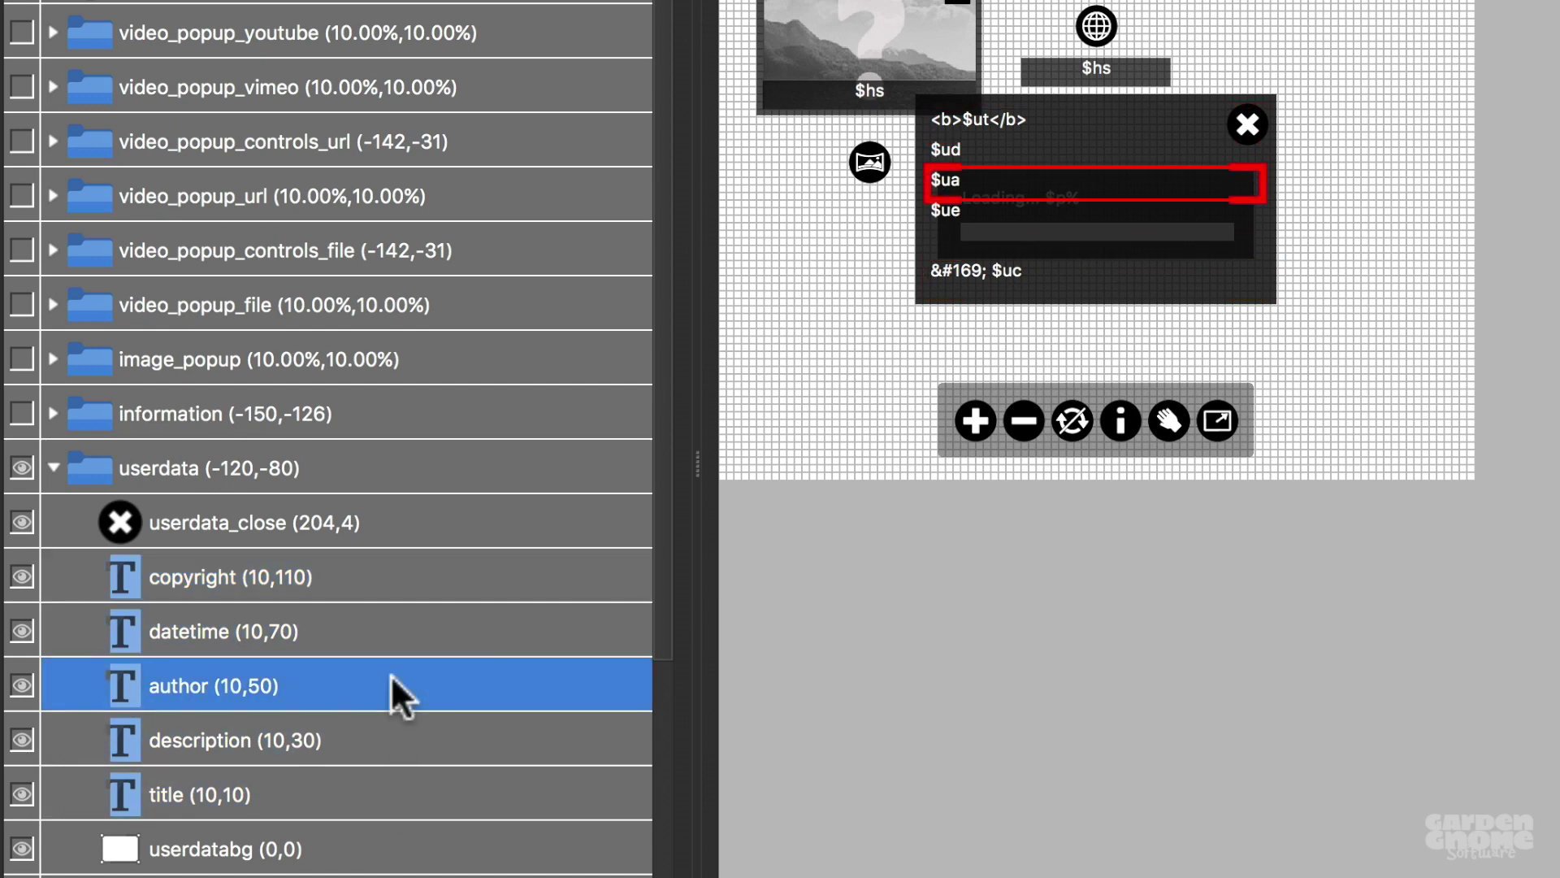
{"action": "scroll", "coordinate": [391, 678], "scroll_direction": "down", "scroll_amount": 1}
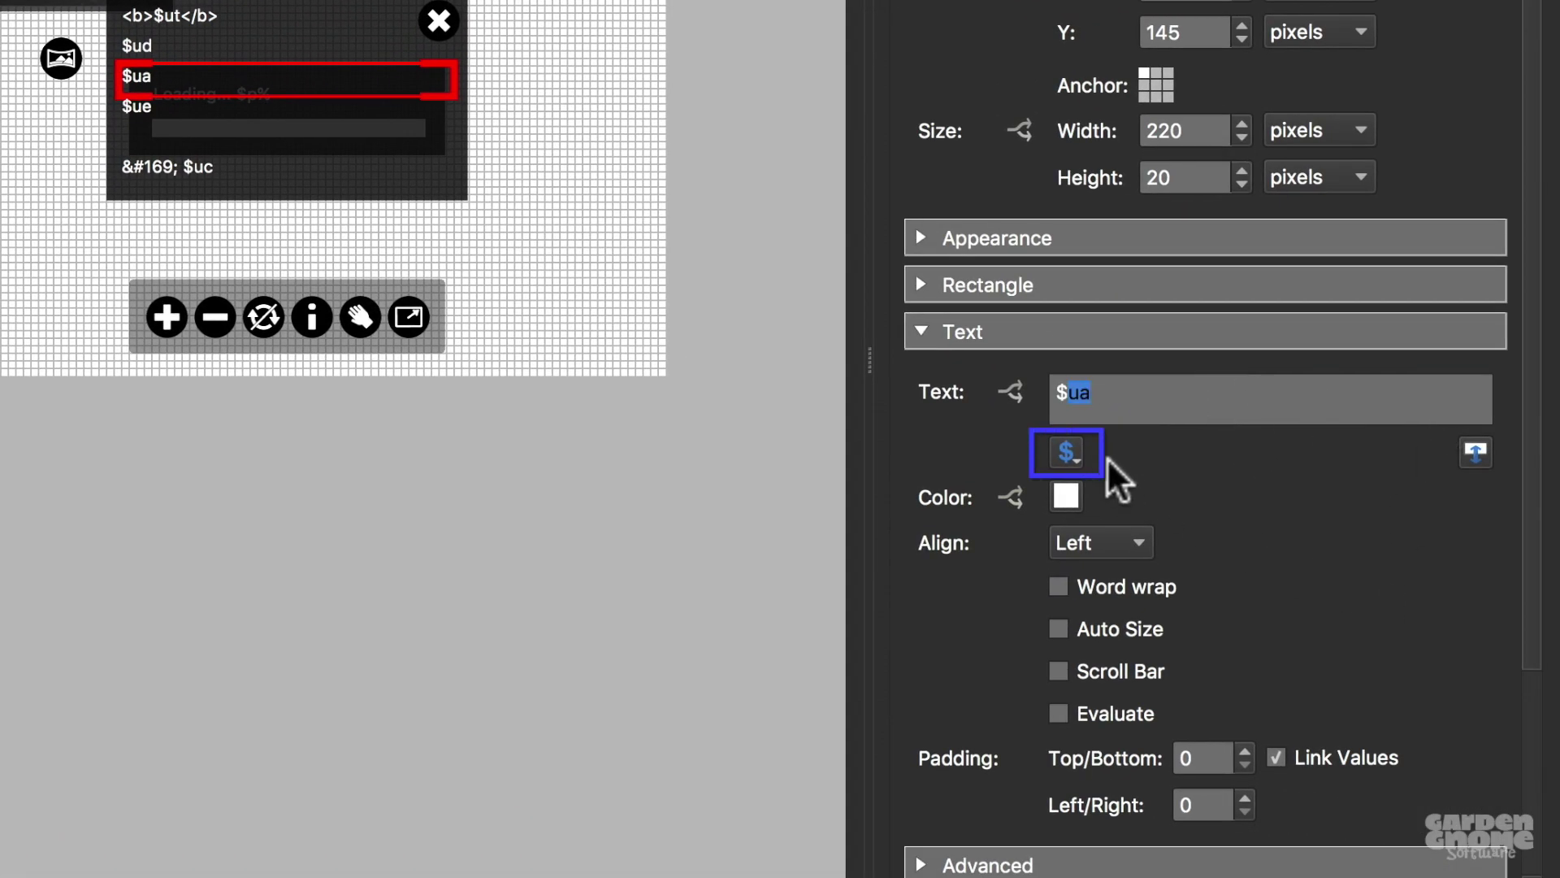
{"action": "left_click", "coordinate": [1066, 452]}
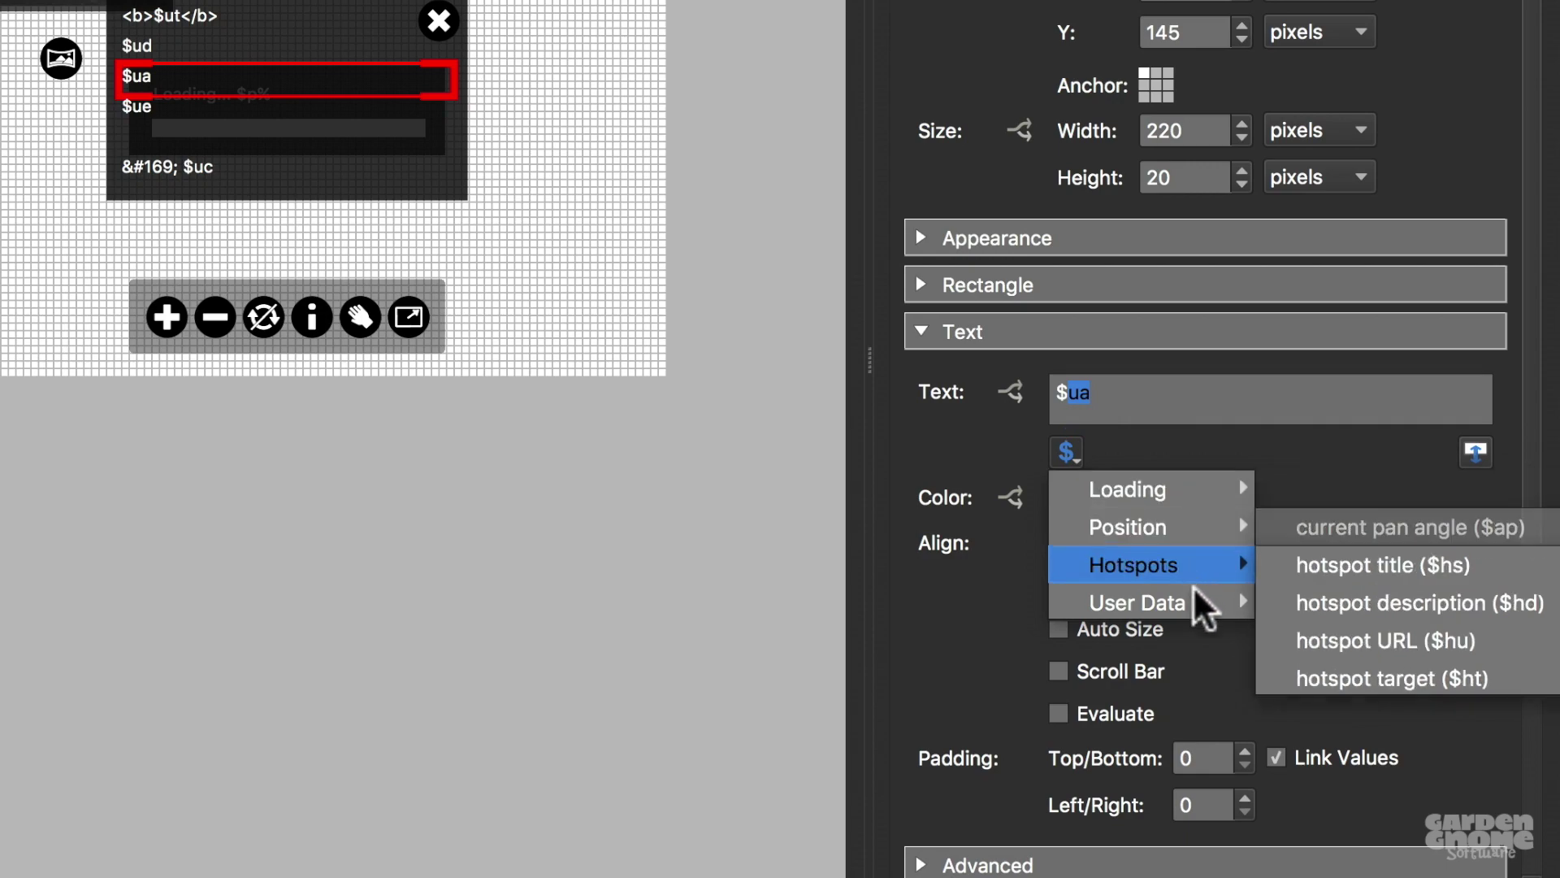
{"action": "mouse_move", "coordinate": [1192, 601]}
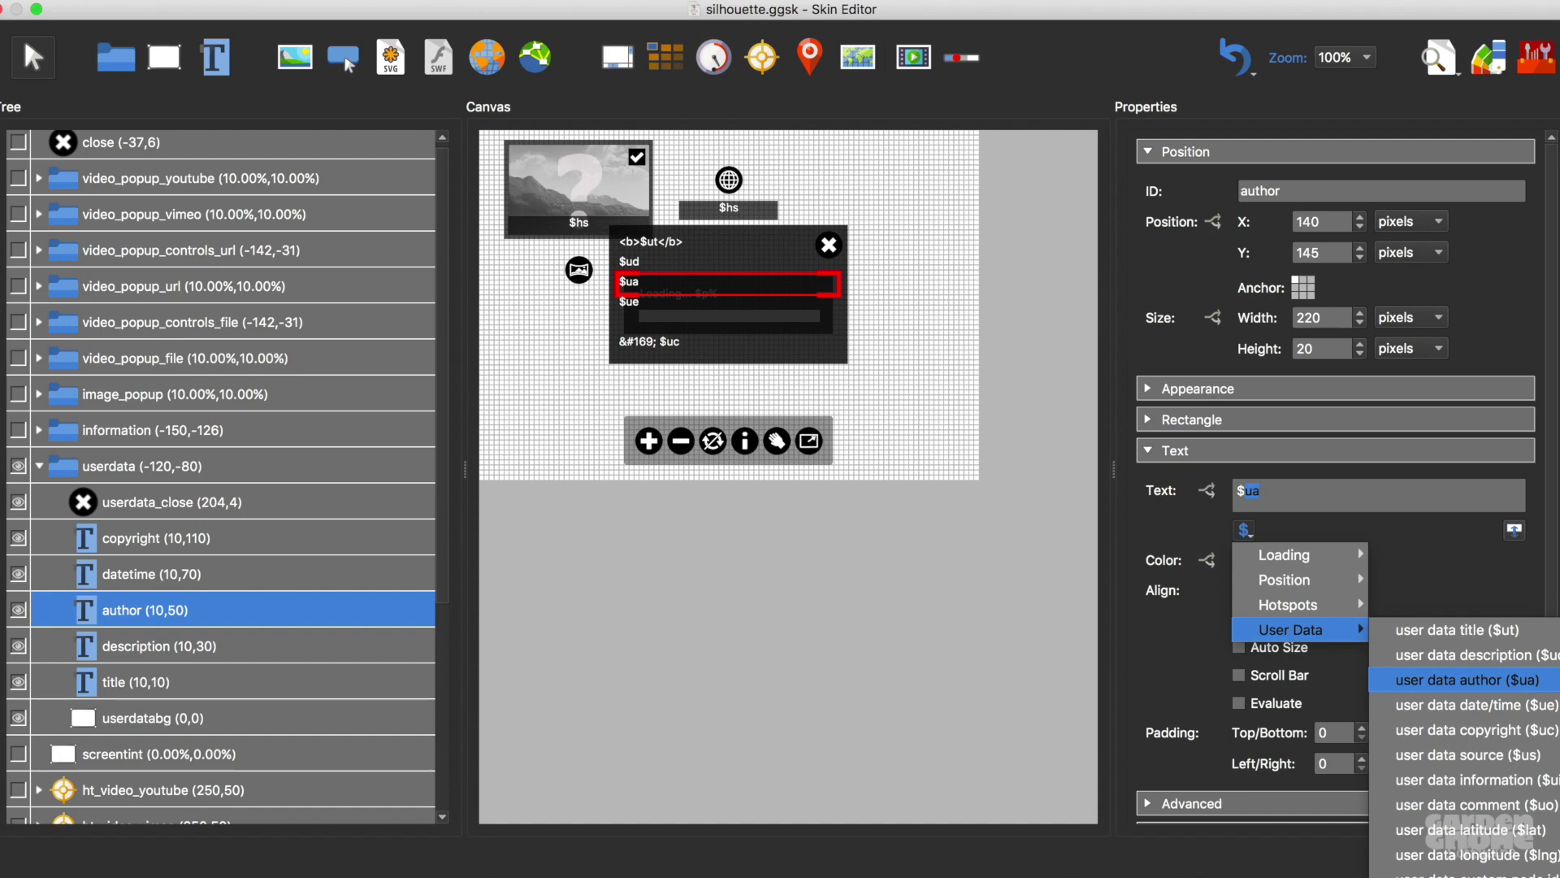
{"action": "left_click", "coordinate": [1513, 595]}
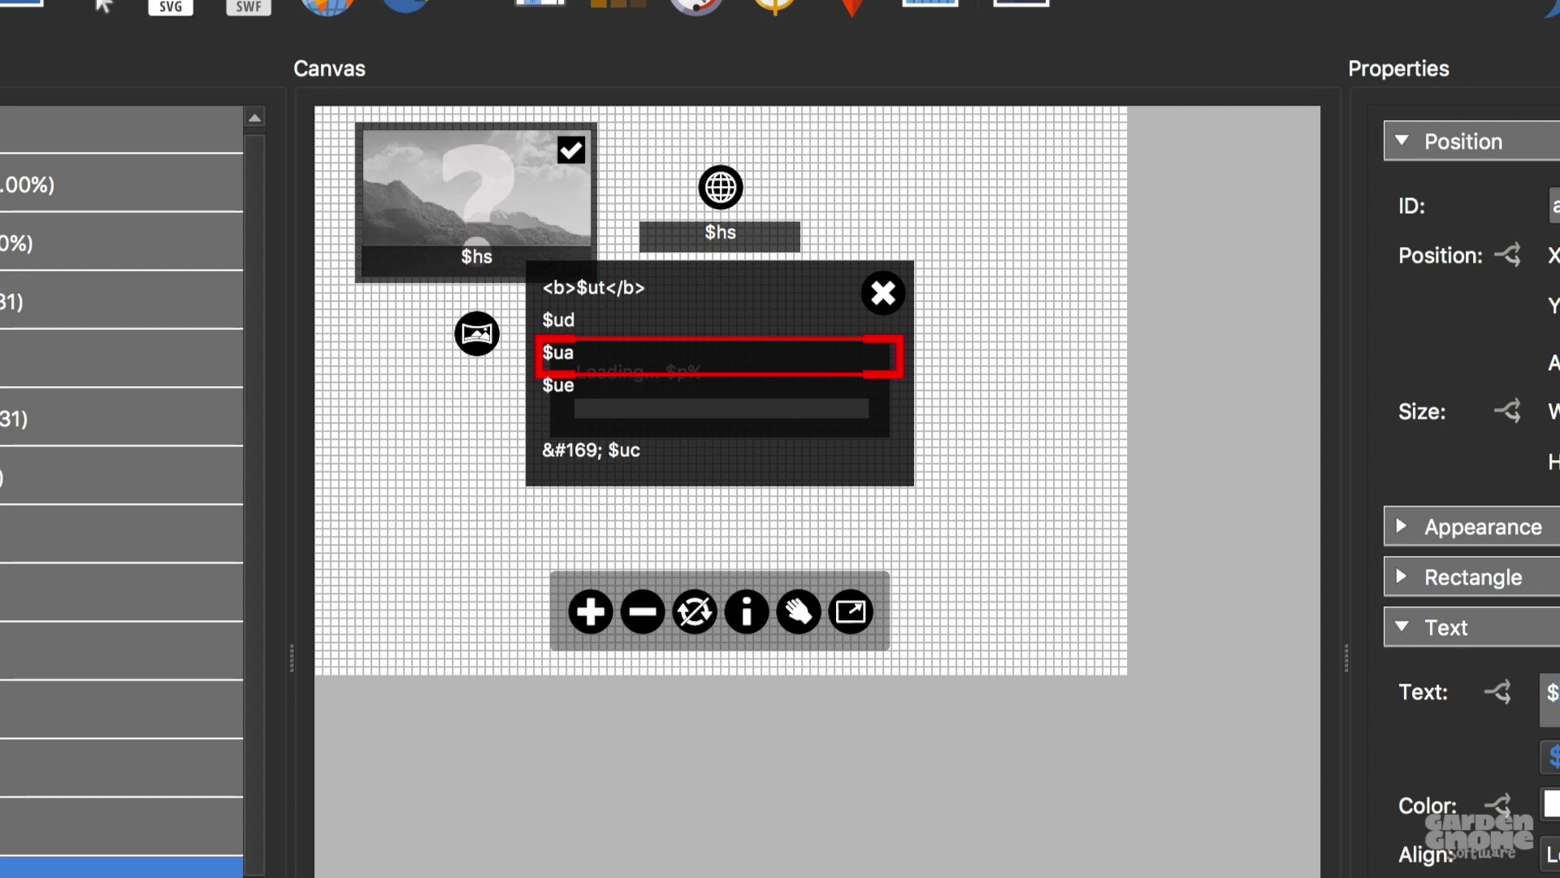
Step: Select the autorotate buttons on the canvas, undoing an accidental removal
{"action": "left_click", "coordinate": [696, 611]}
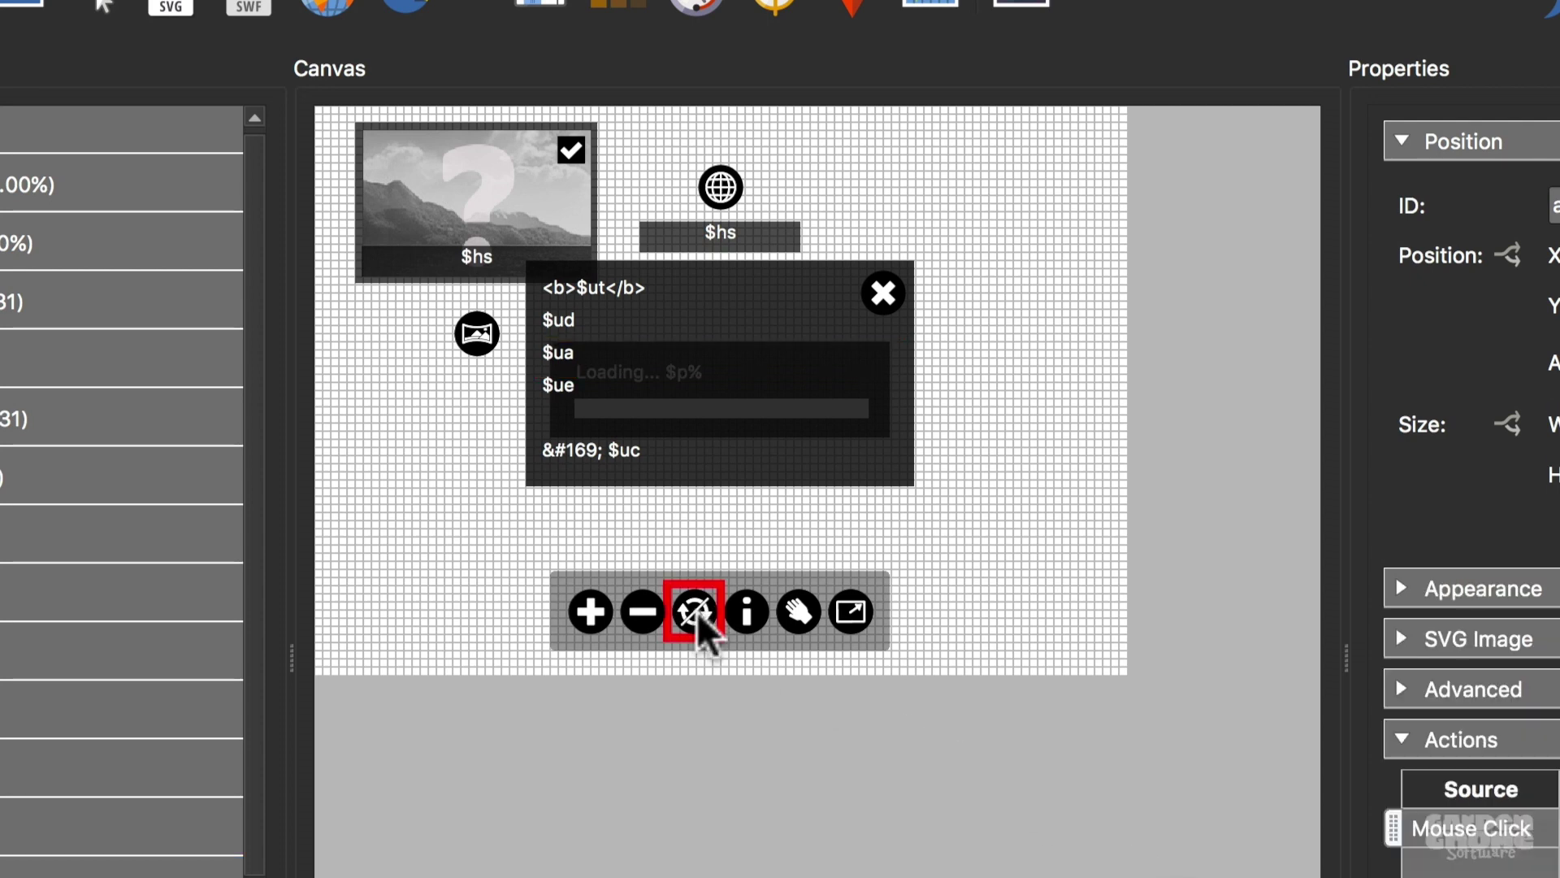
{"action": "left_click", "coordinate": [715, 759]}
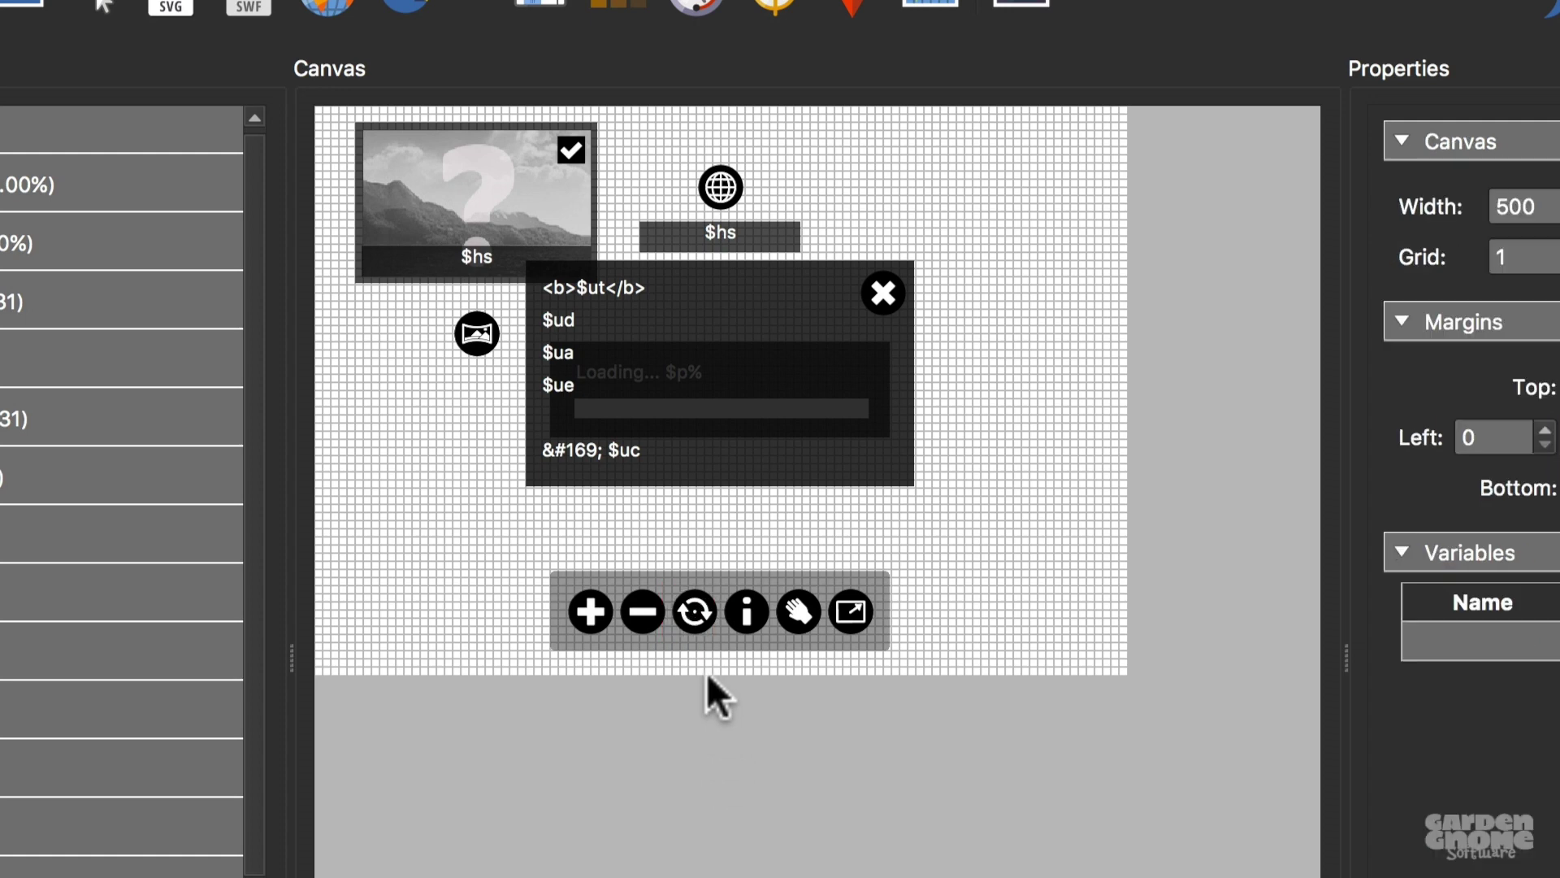
{"action": "left_click", "coordinate": [694, 611]}
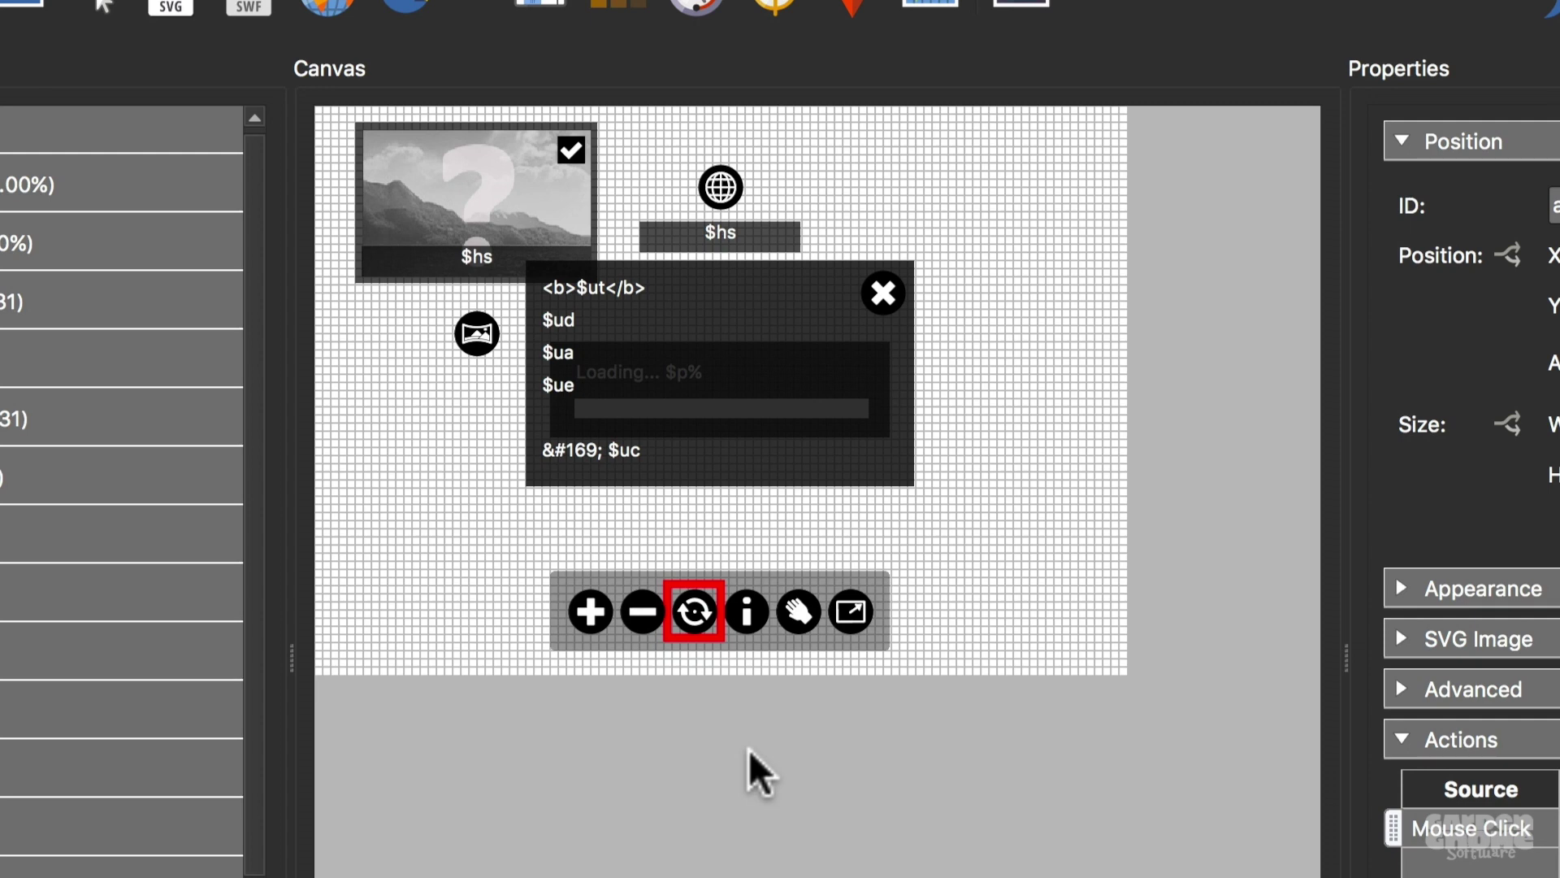
{"action": "left_click", "coordinate": [749, 749]}
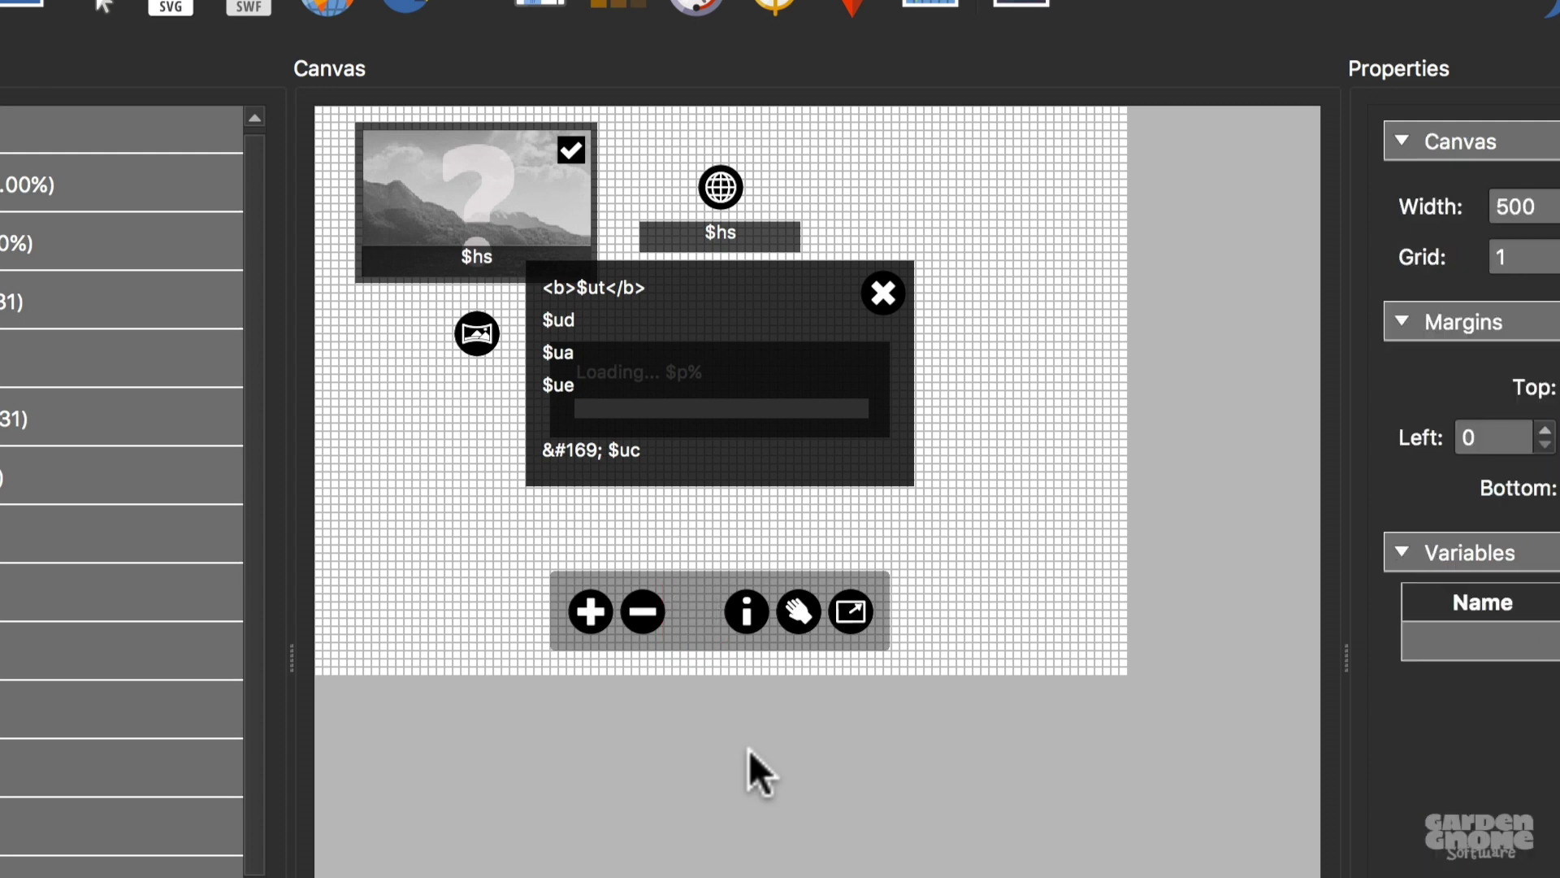
{"action": "key", "text": "super+z"}
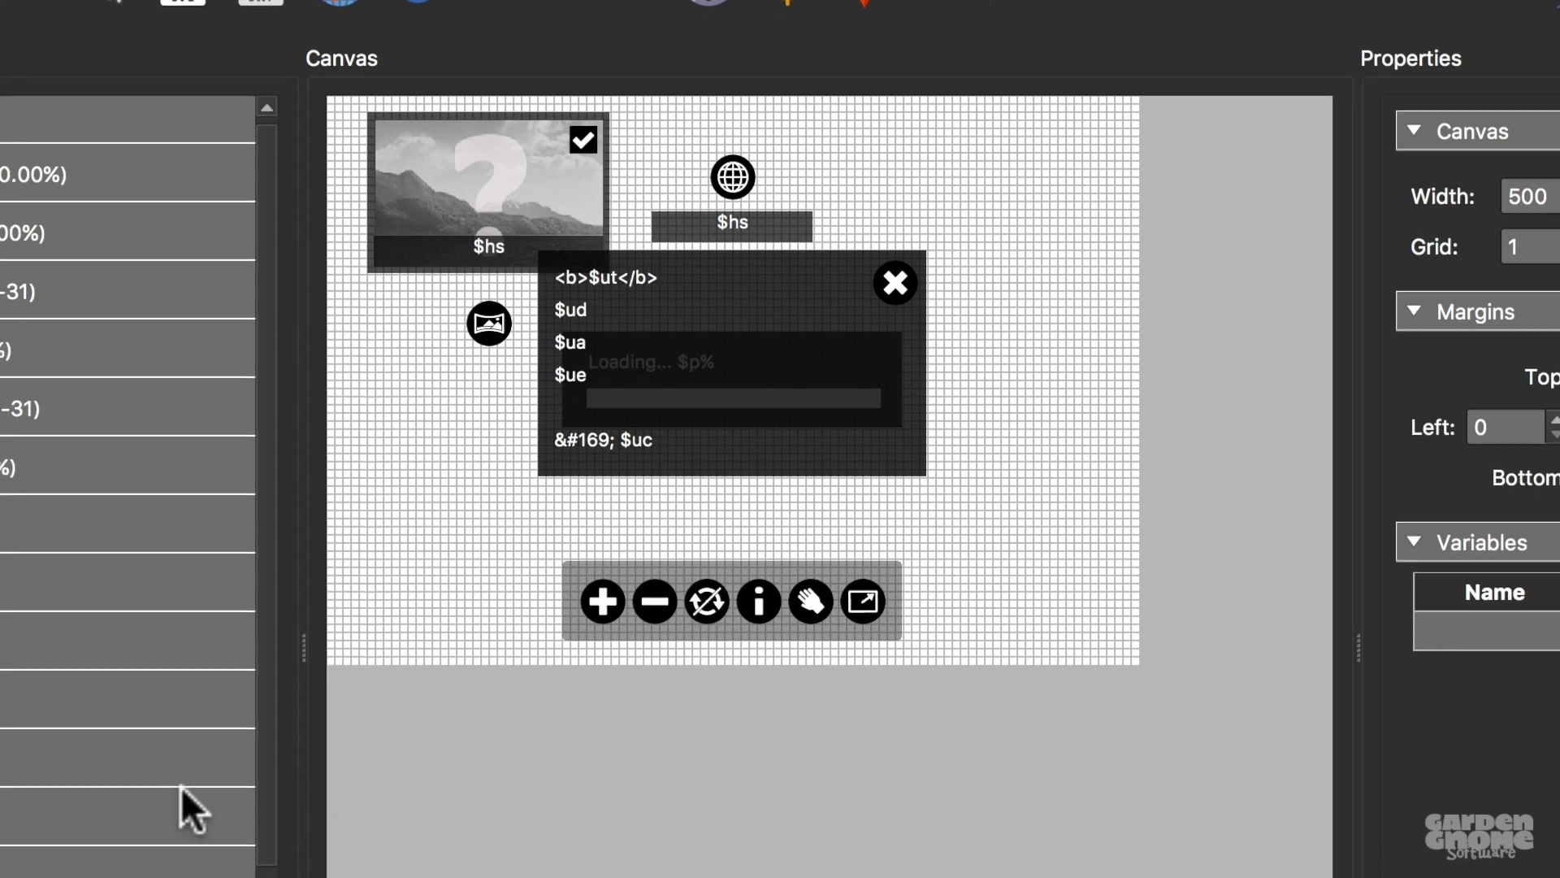
Step: In the controller folder, delete the autorotate_off and autorotate layers
{"action": "scroll", "coordinate": [407, 484], "scroll_direction": "down", "scroll_amount": 6}
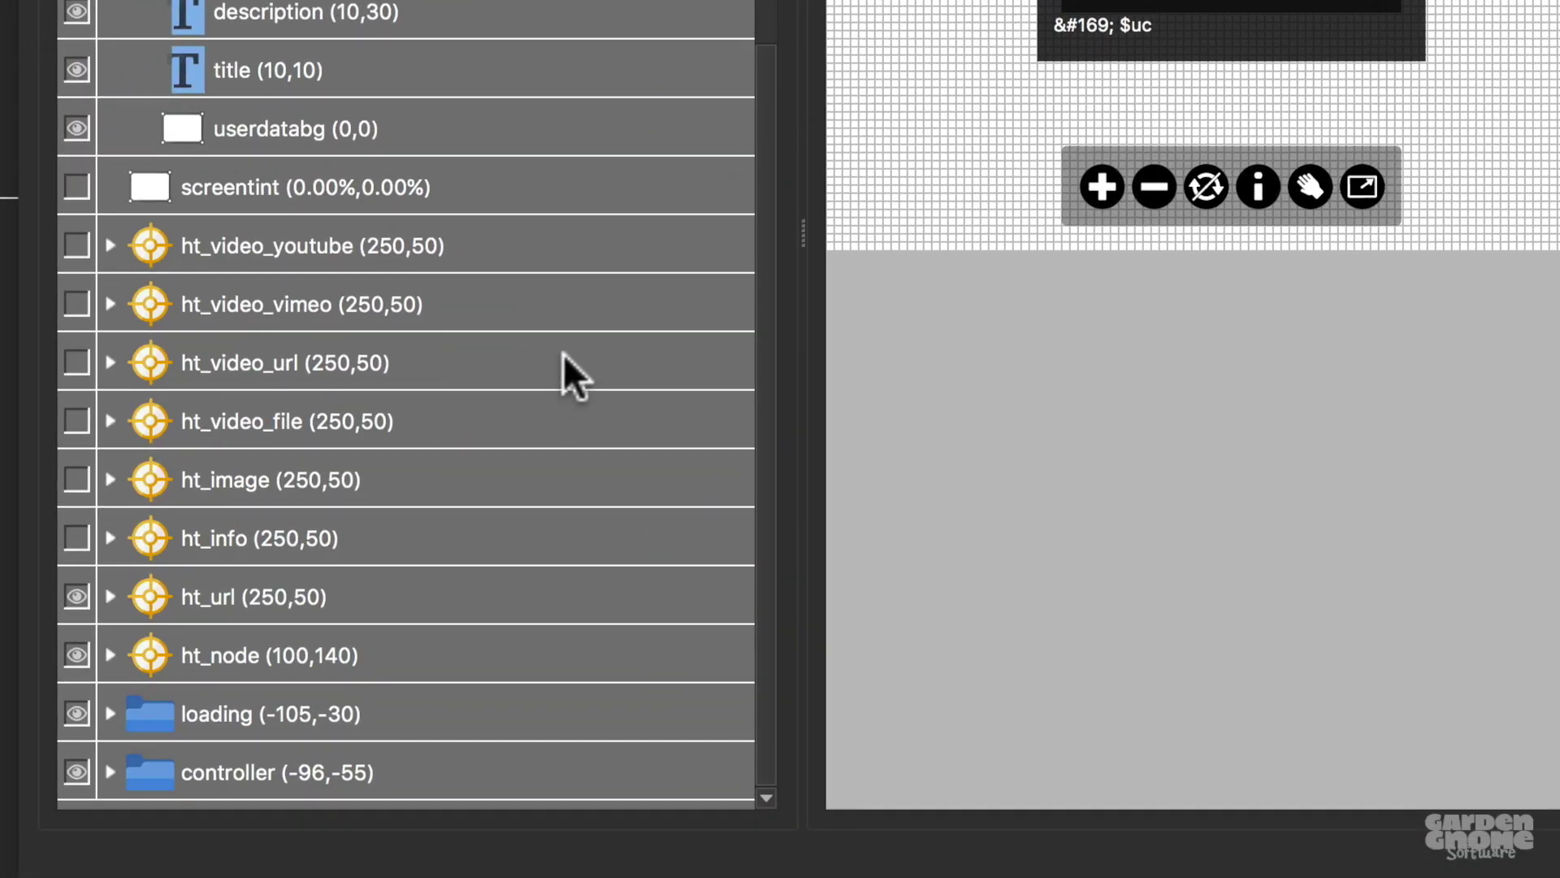
{"action": "left_click", "coordinate": [109, 772]}
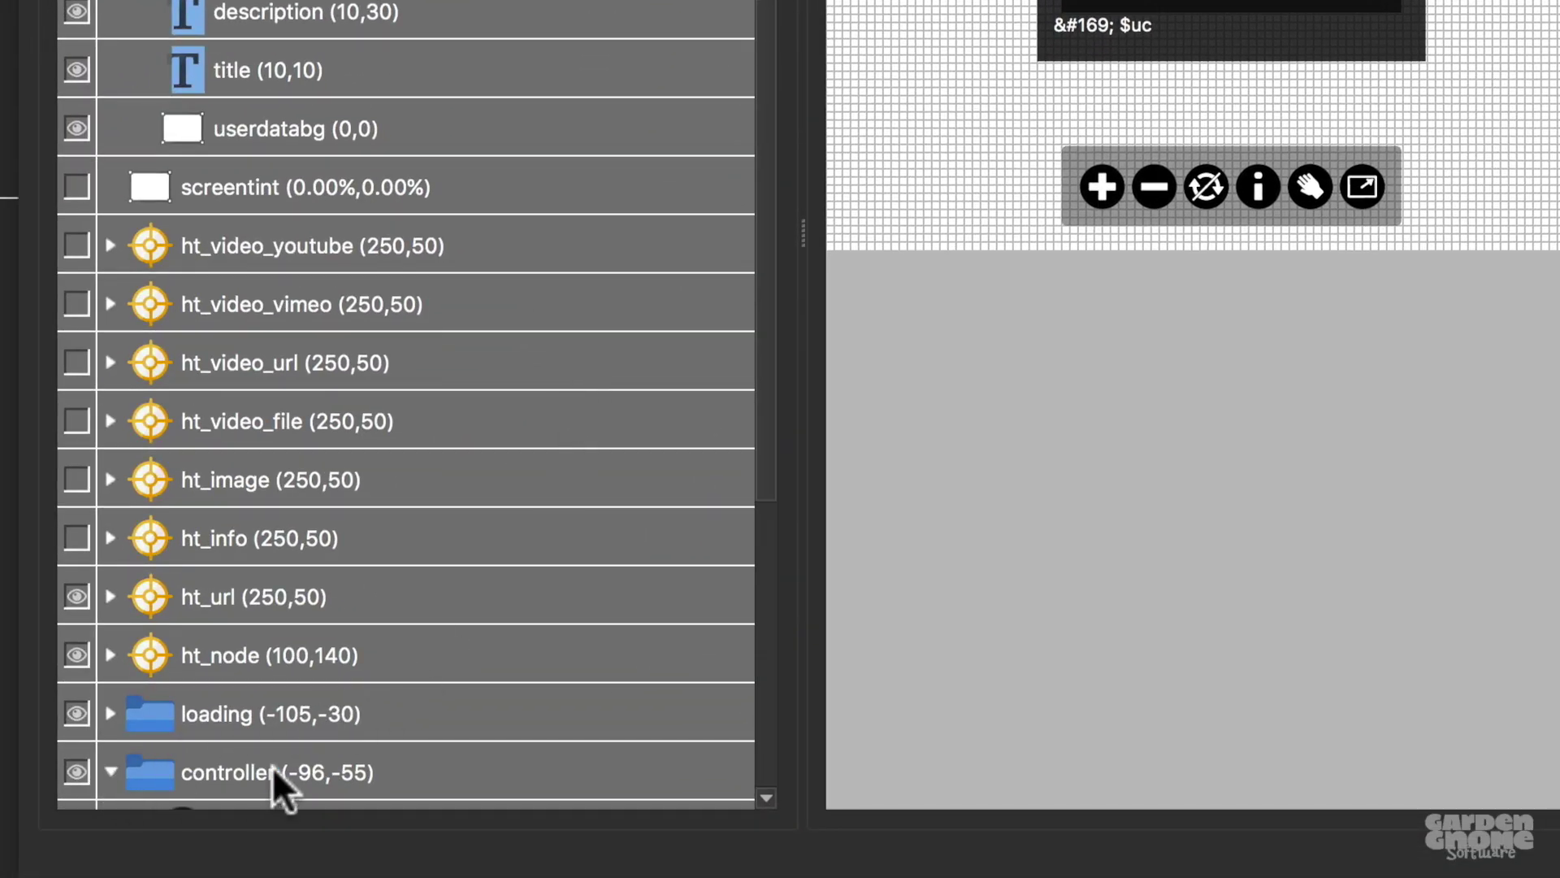
{"action": "scroll", "coordinate": [271, 767], "scroll_direction": "down", "scroll_amount": 6}
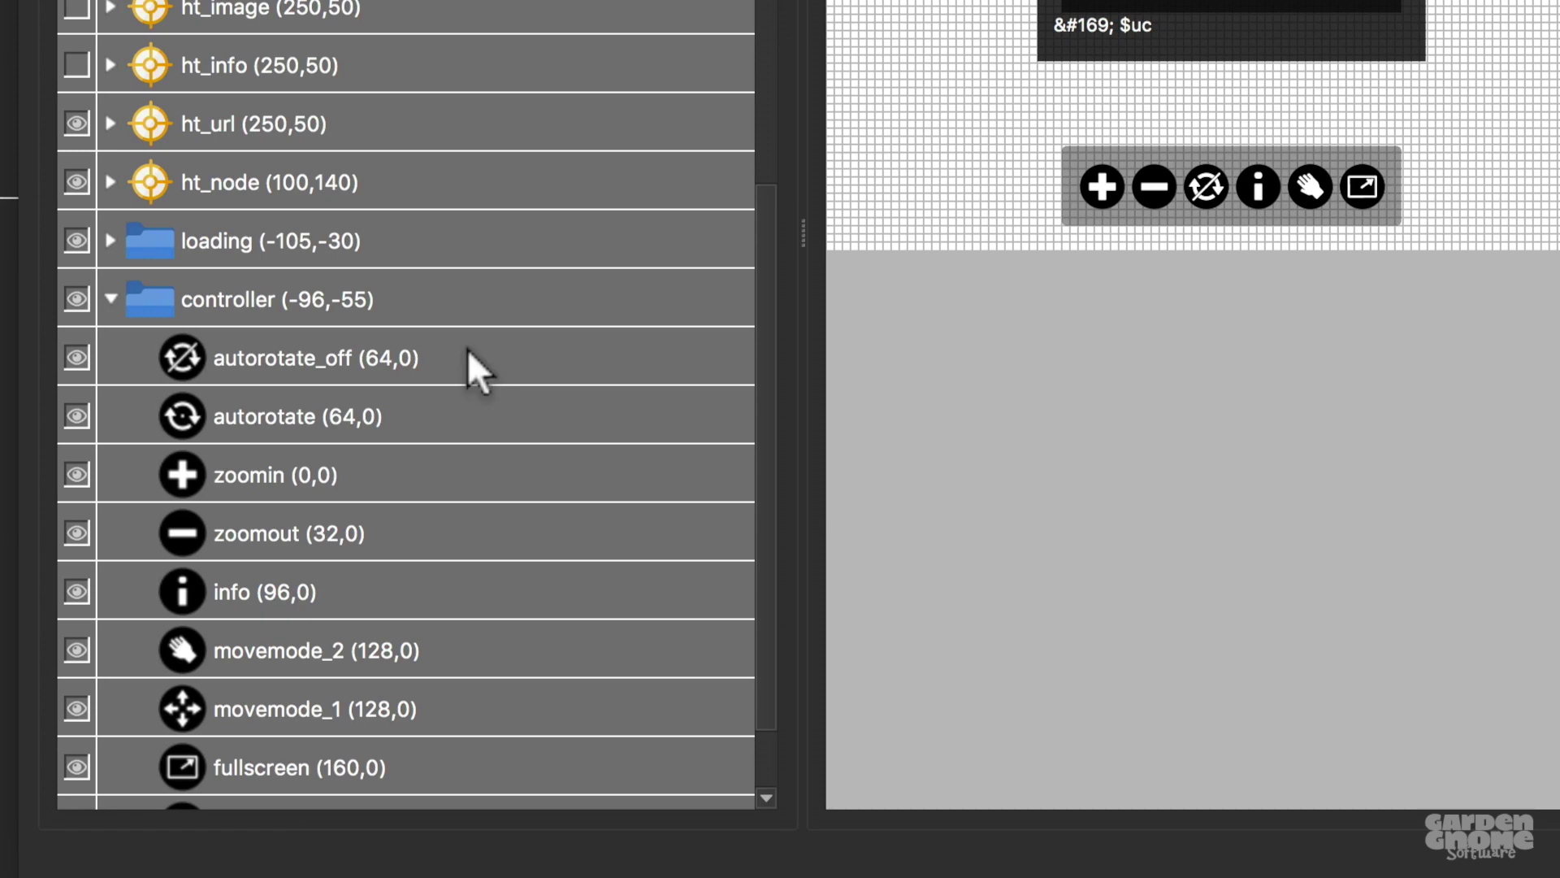
{"action": "left_click", "coordinate": [466, 349]}
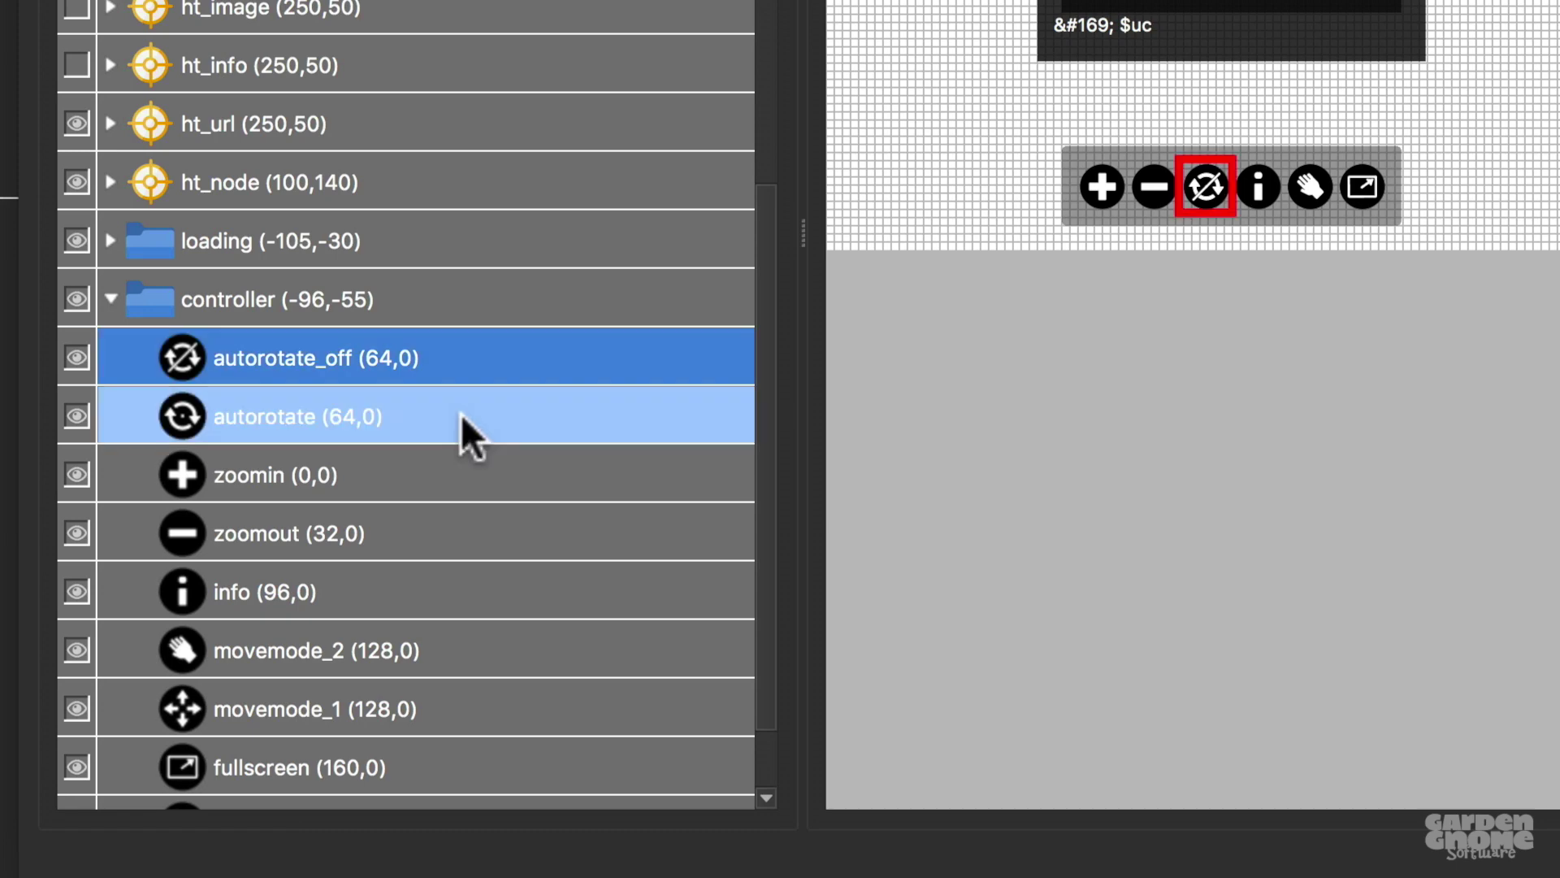
{"action": "key", "text": "Delete"}
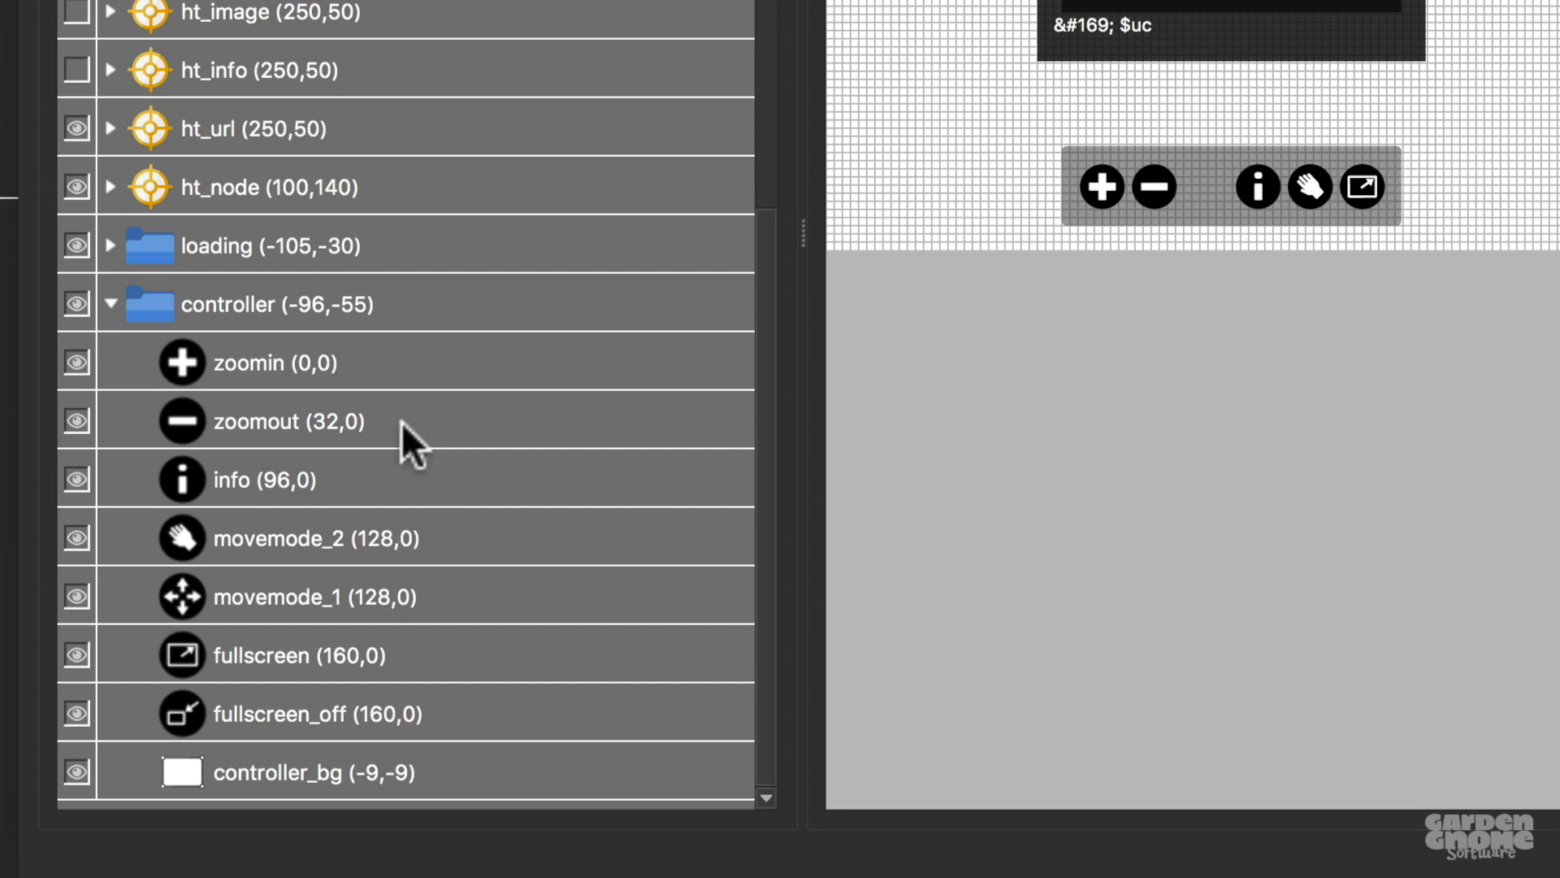
Step: Distribute zoomin, zoomout, info, movemode_2 and fullscreen by horizontal centers, then check movemode_2's position
{"action": "left_click", "coordinate": [363, 358]}
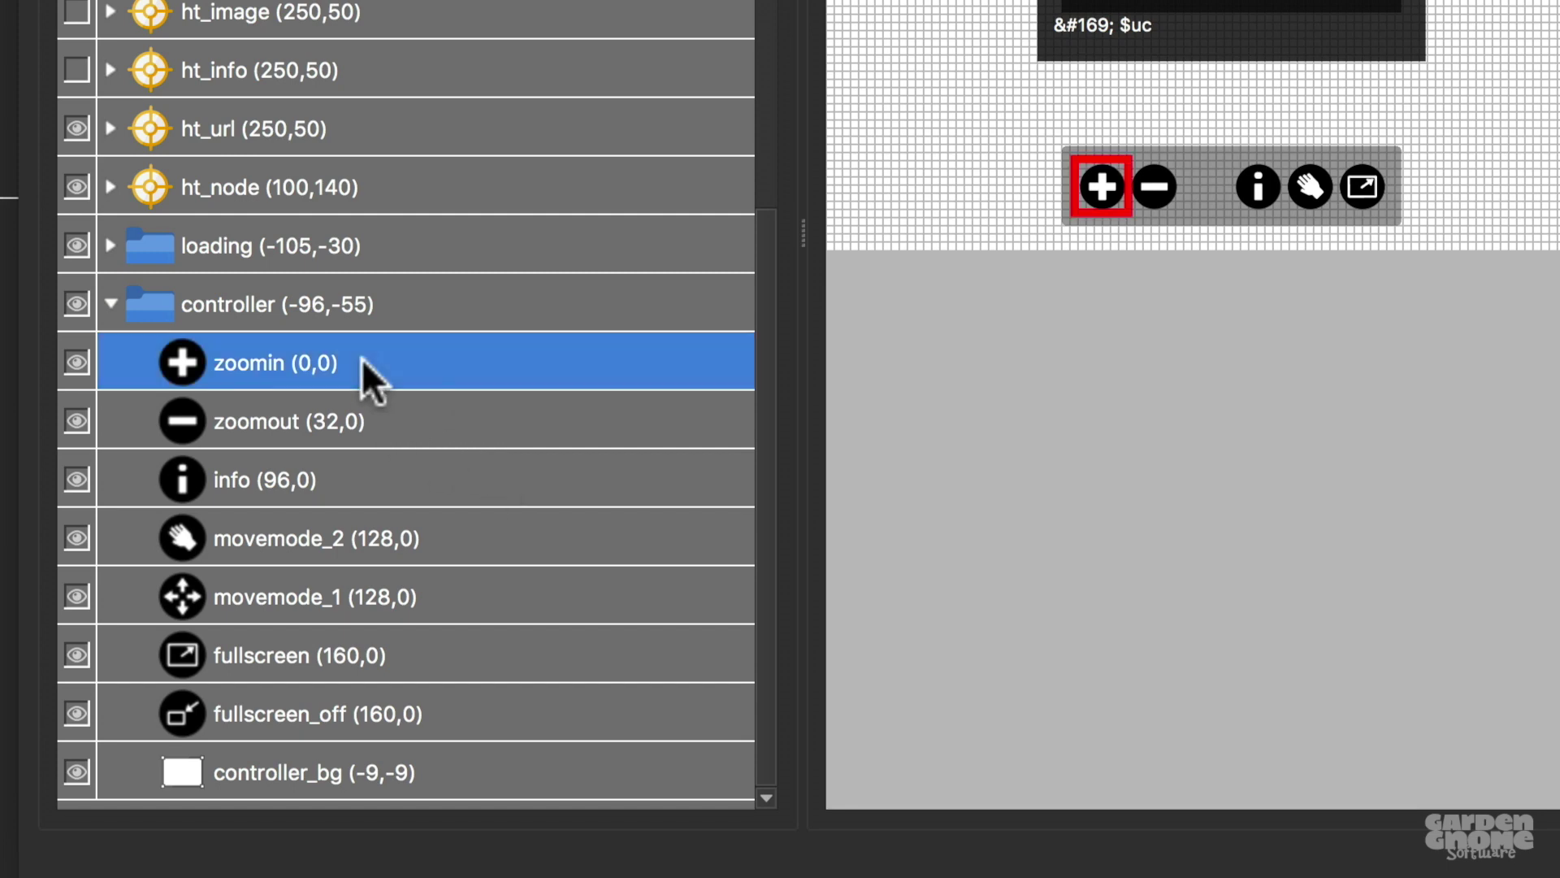
{"action": "left_click", "coordinate": [363, 420], "text": "shift"}
{"action": "left_click", "coordinate": [447, 476], "text": "shift"}
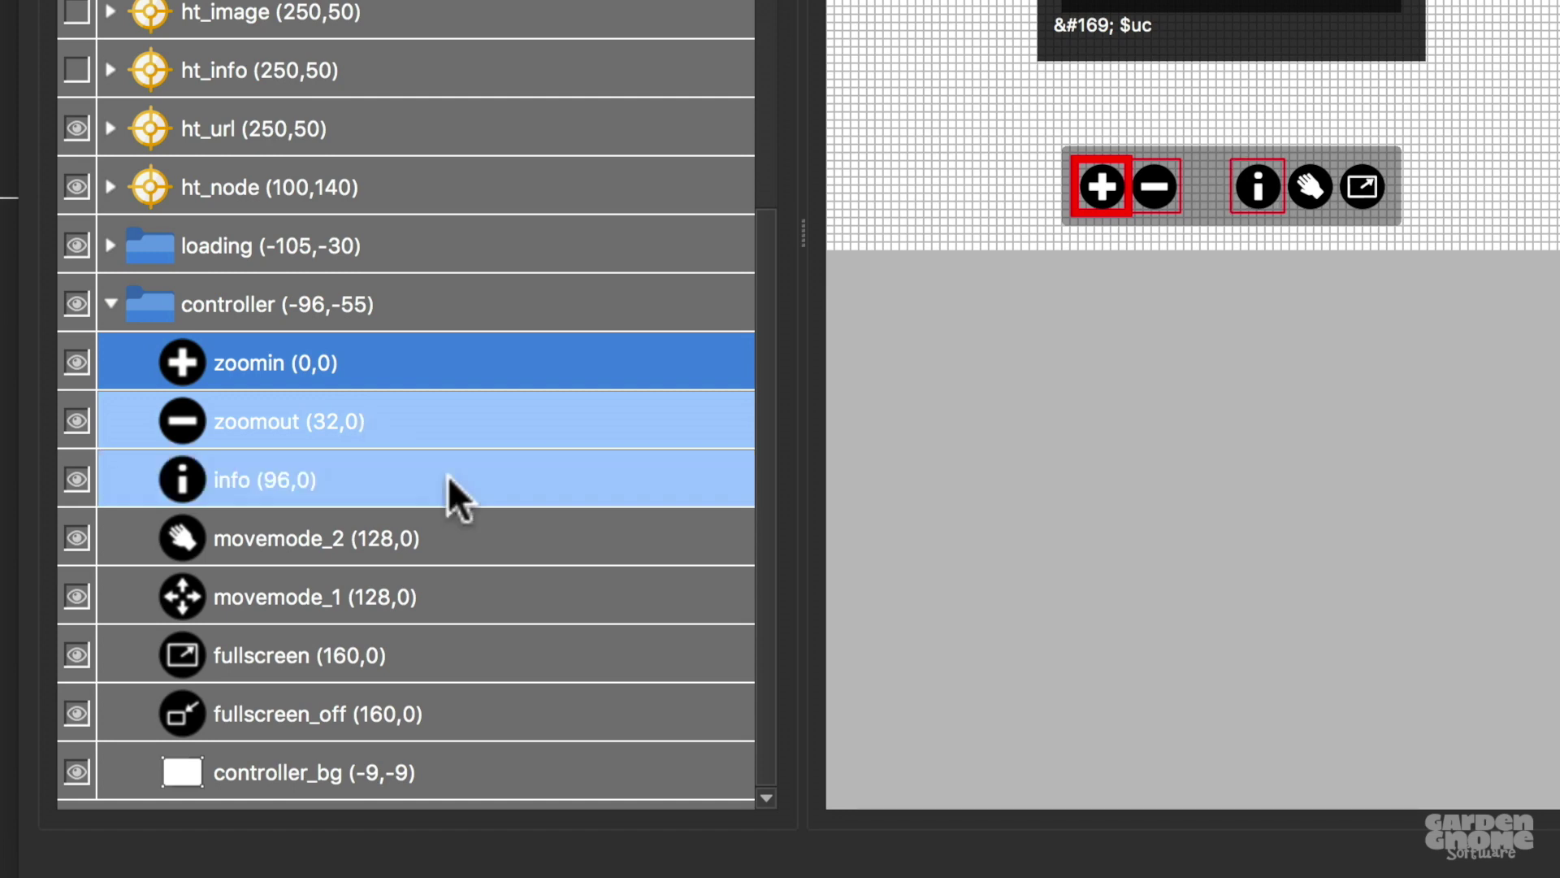
{"action": "left_click", "coordinate": [462, 532], "text": "shift"}
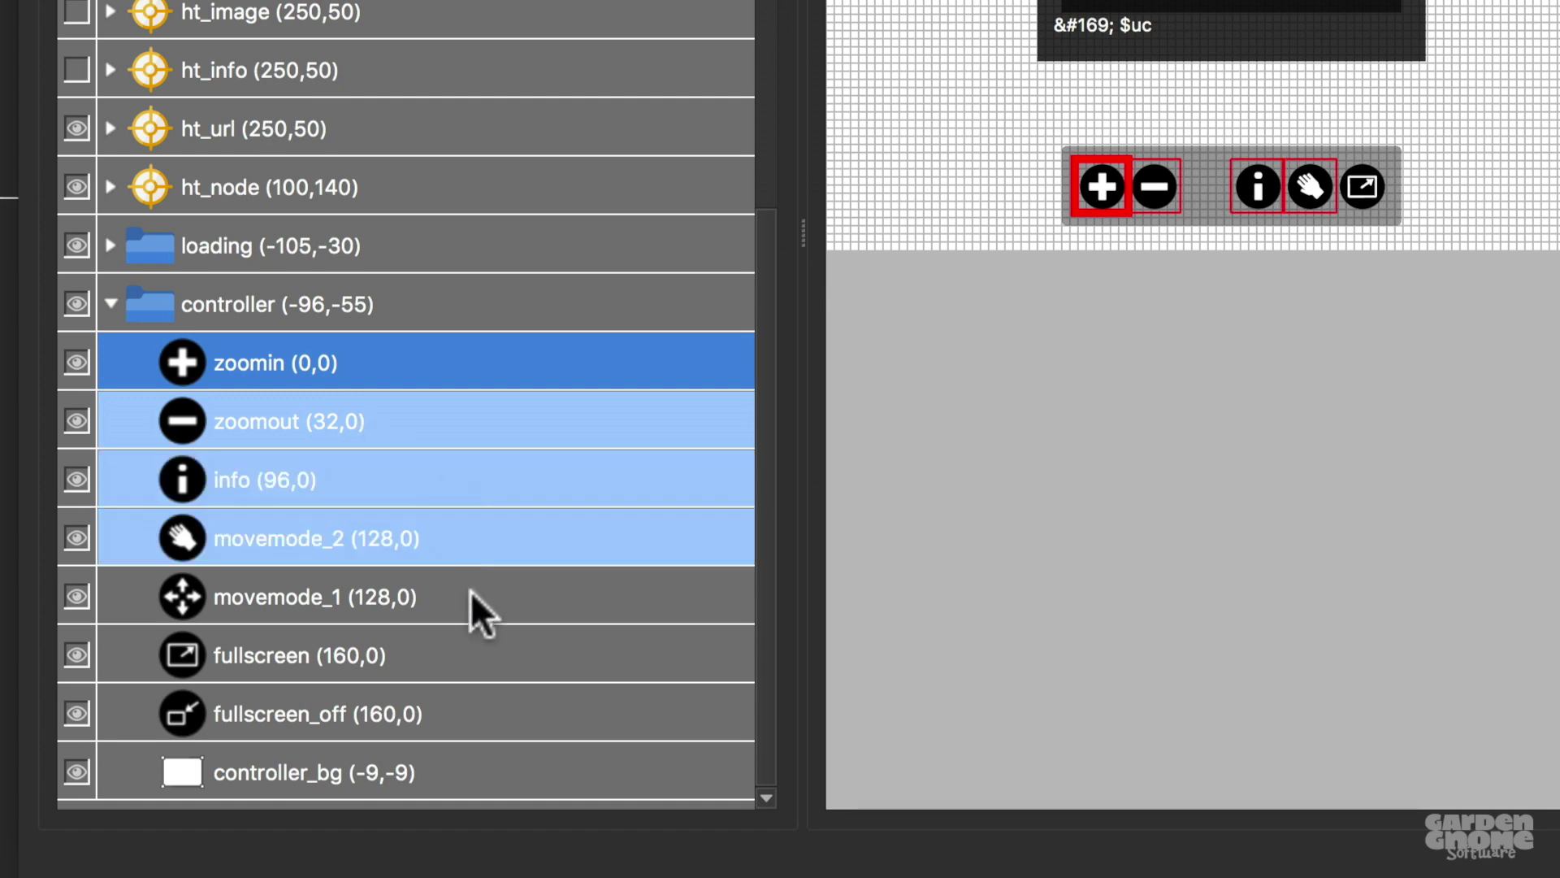
{"action": "left_click", "coordinate": [453, 648], "text": "shift"}
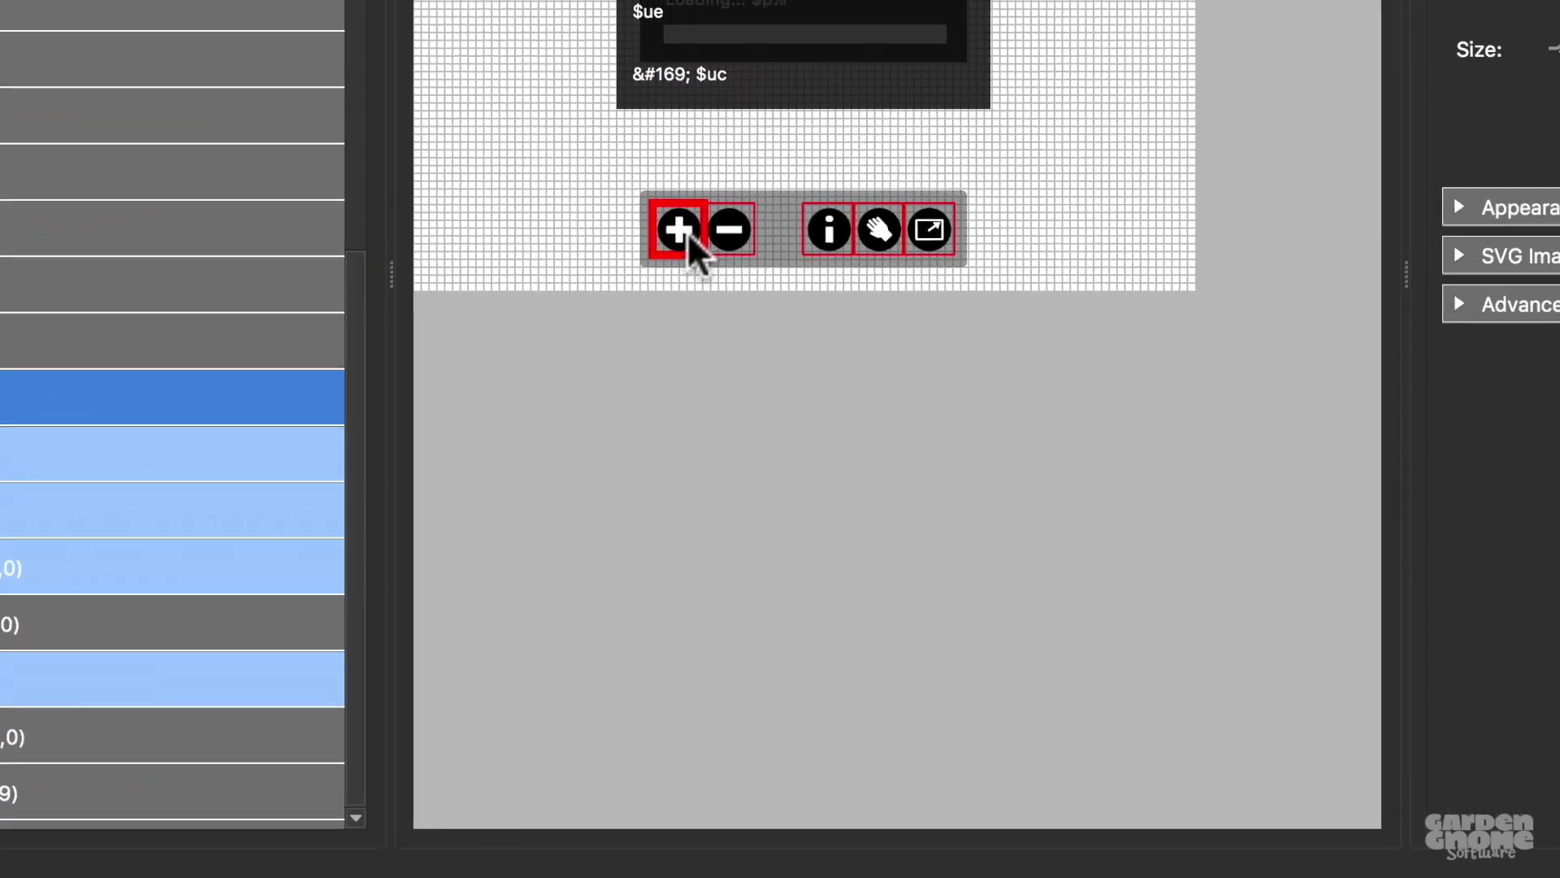
{"action": "right_click", "coordinate": [1110, 194]}
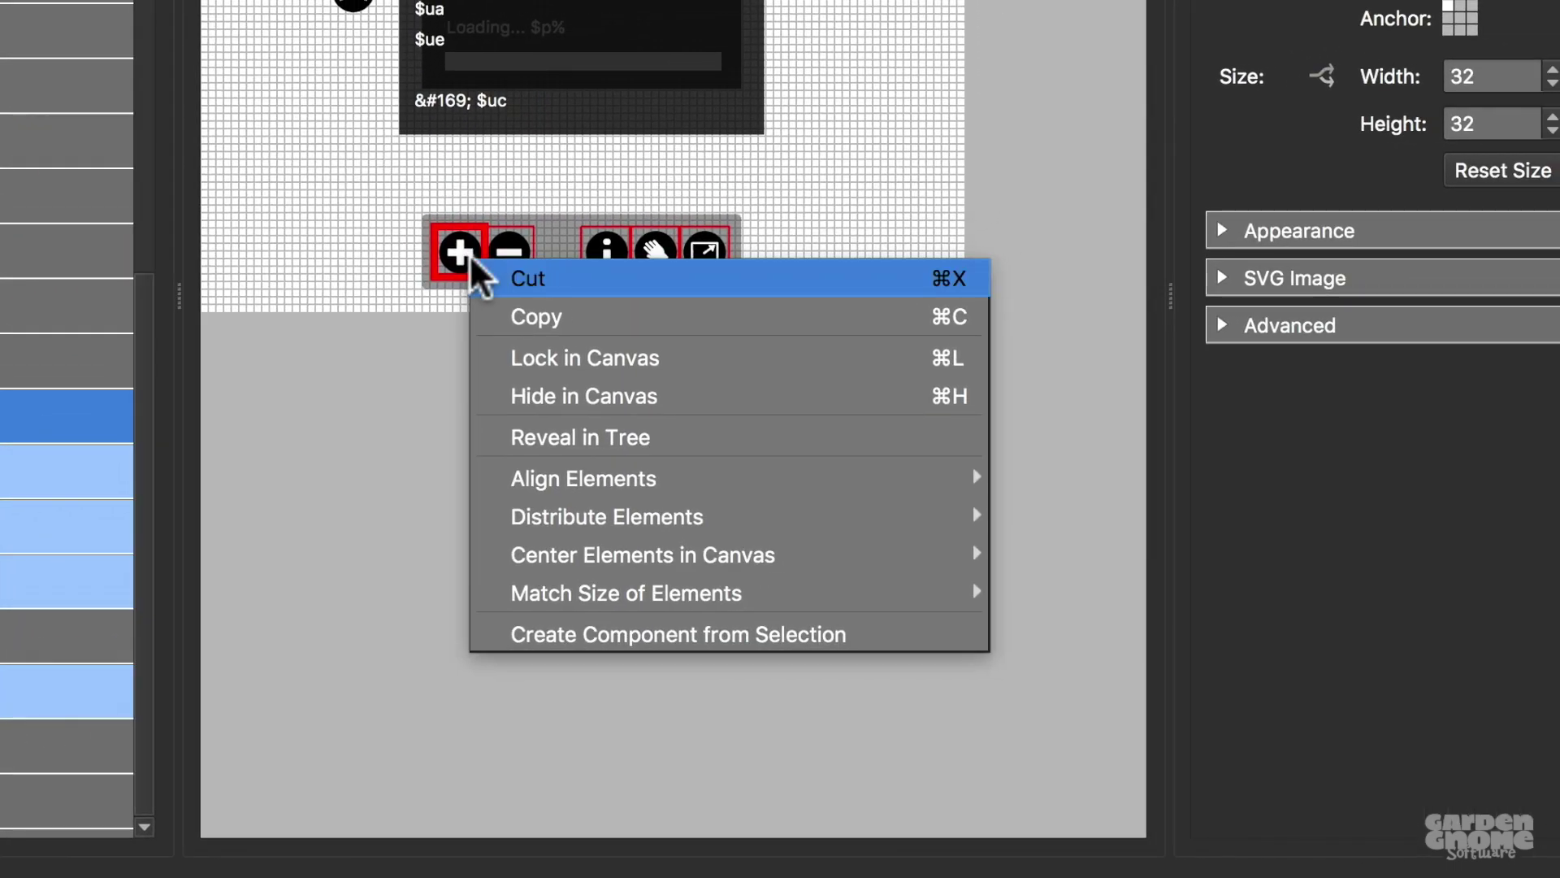
{"action": "mouse_move", "coordinate": [744, 481]}
{"action": "mouse_move", "coordinate": [773, 527]}
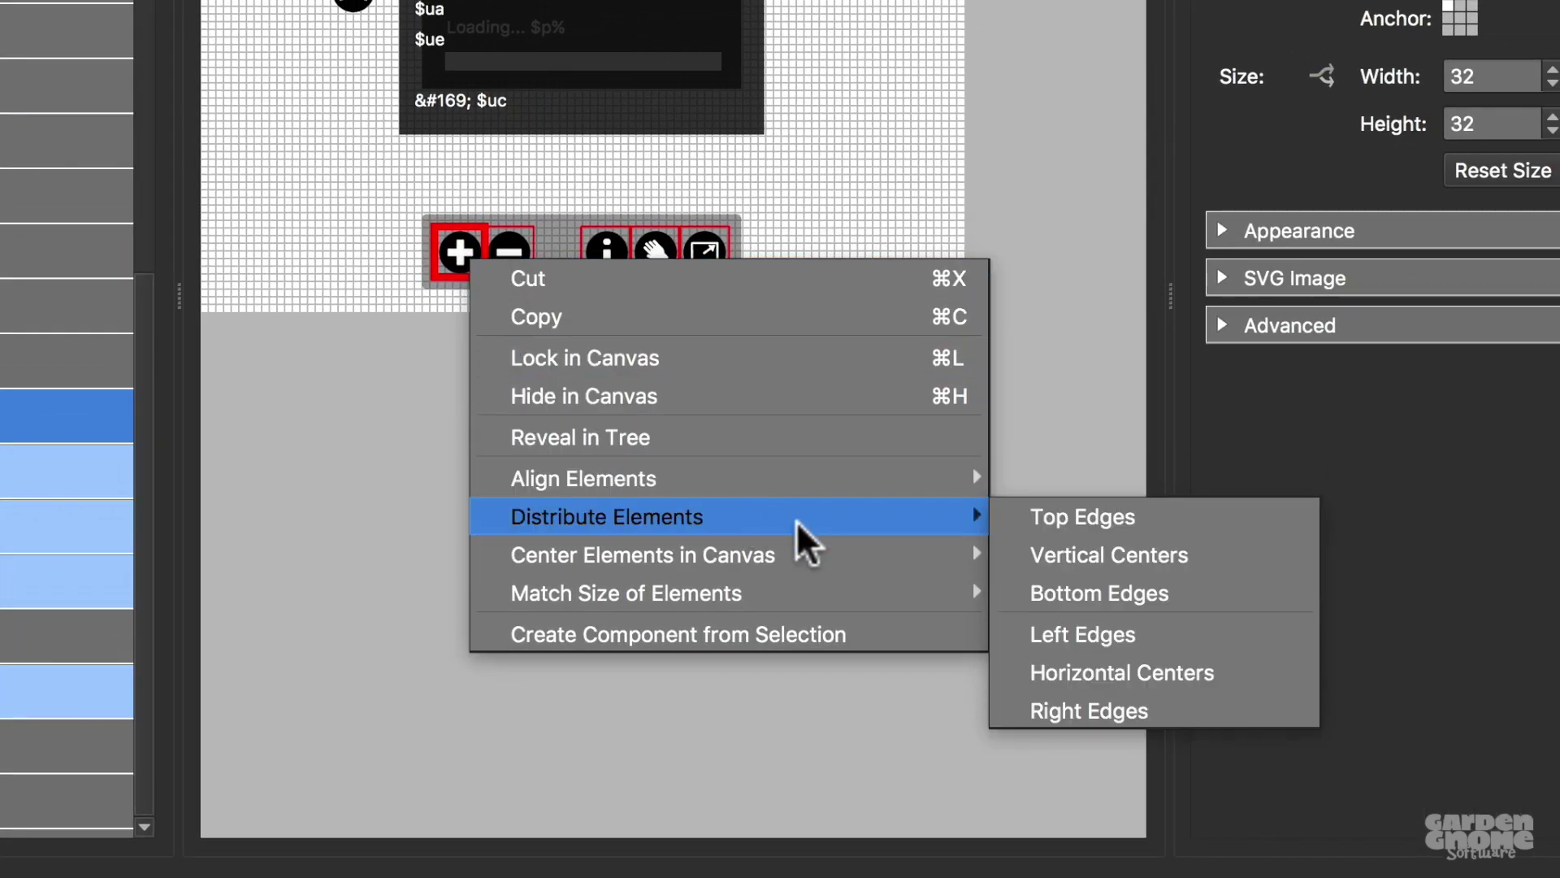
{"action": "left_click", "coordinate": [1152, 674]}
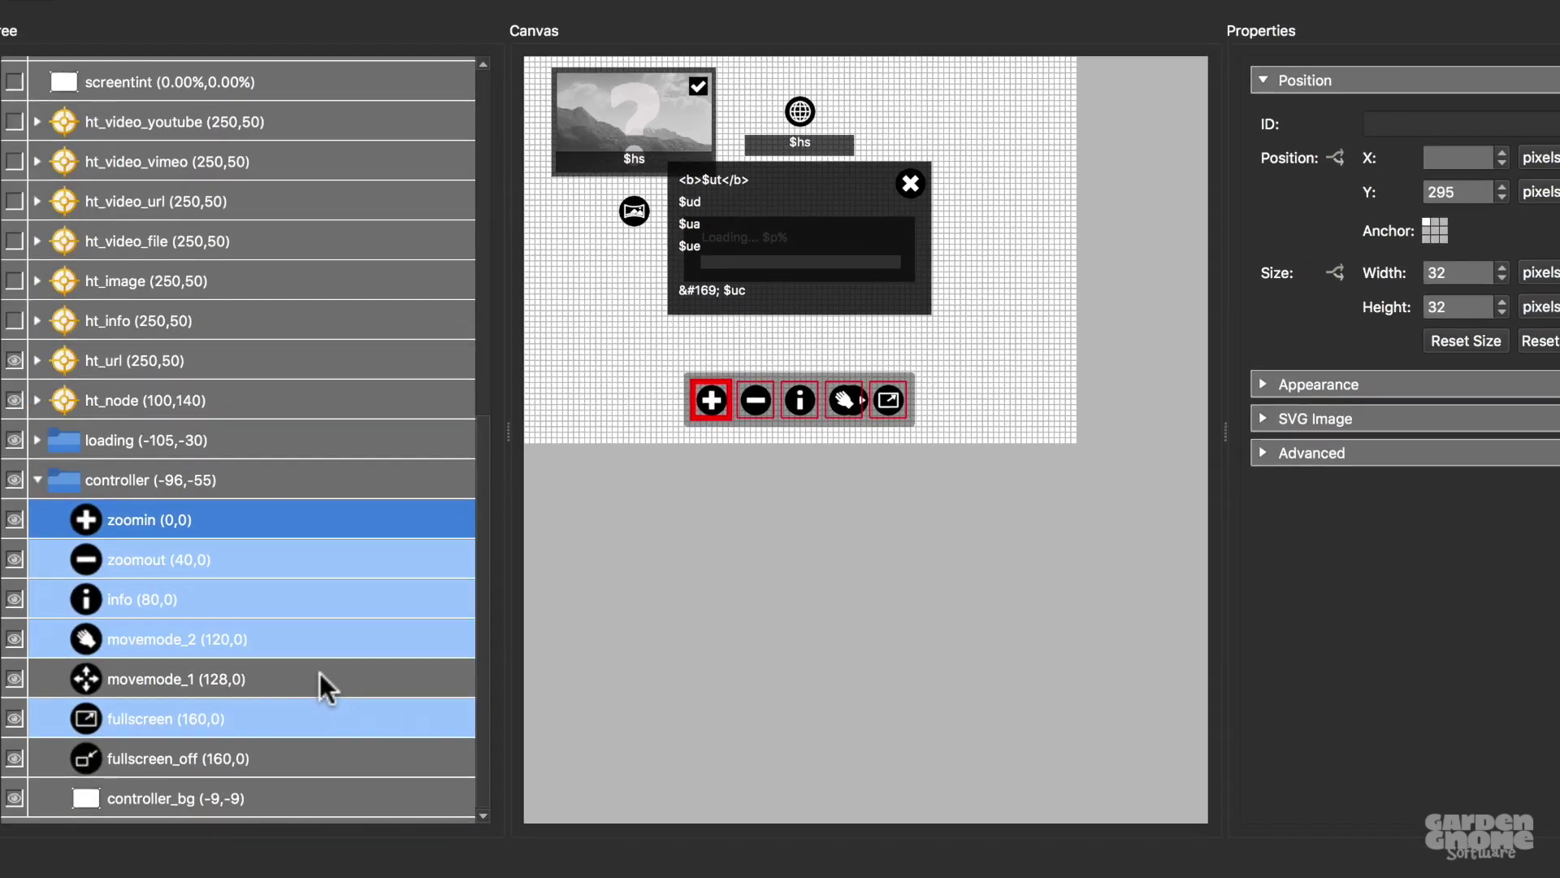
{"action": "left_click", "coordinate": [81, 638]}
{"action": "left_click", "coordinate": [322, 640]}
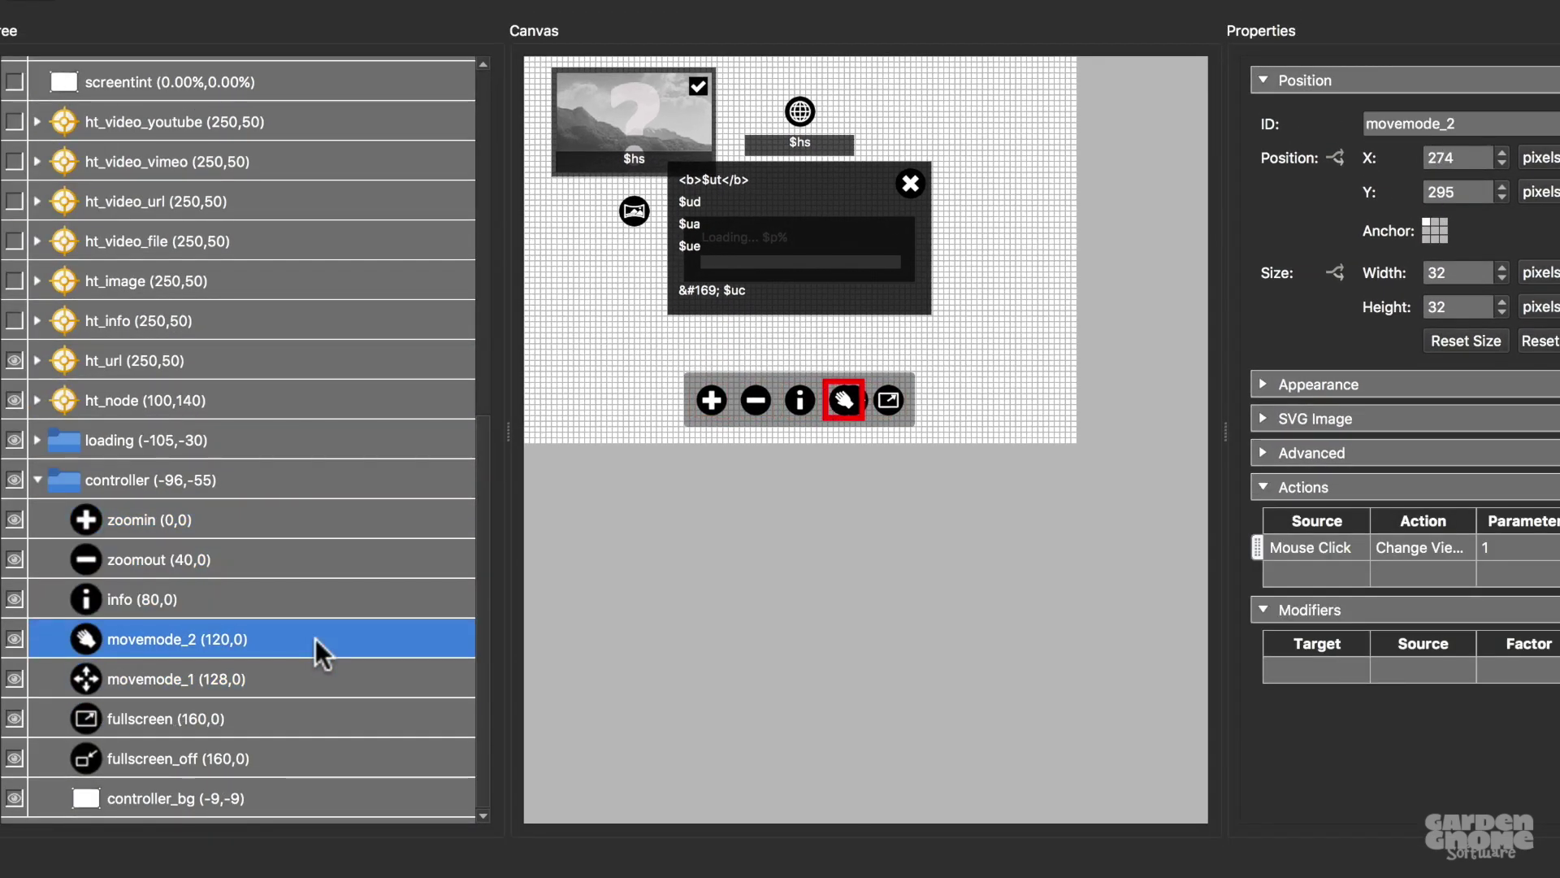
Step: Align movemode_1 with movemode_2 by their left edges
{"action": "left_click", "coordinate": [310, 670], "text": "shift"}
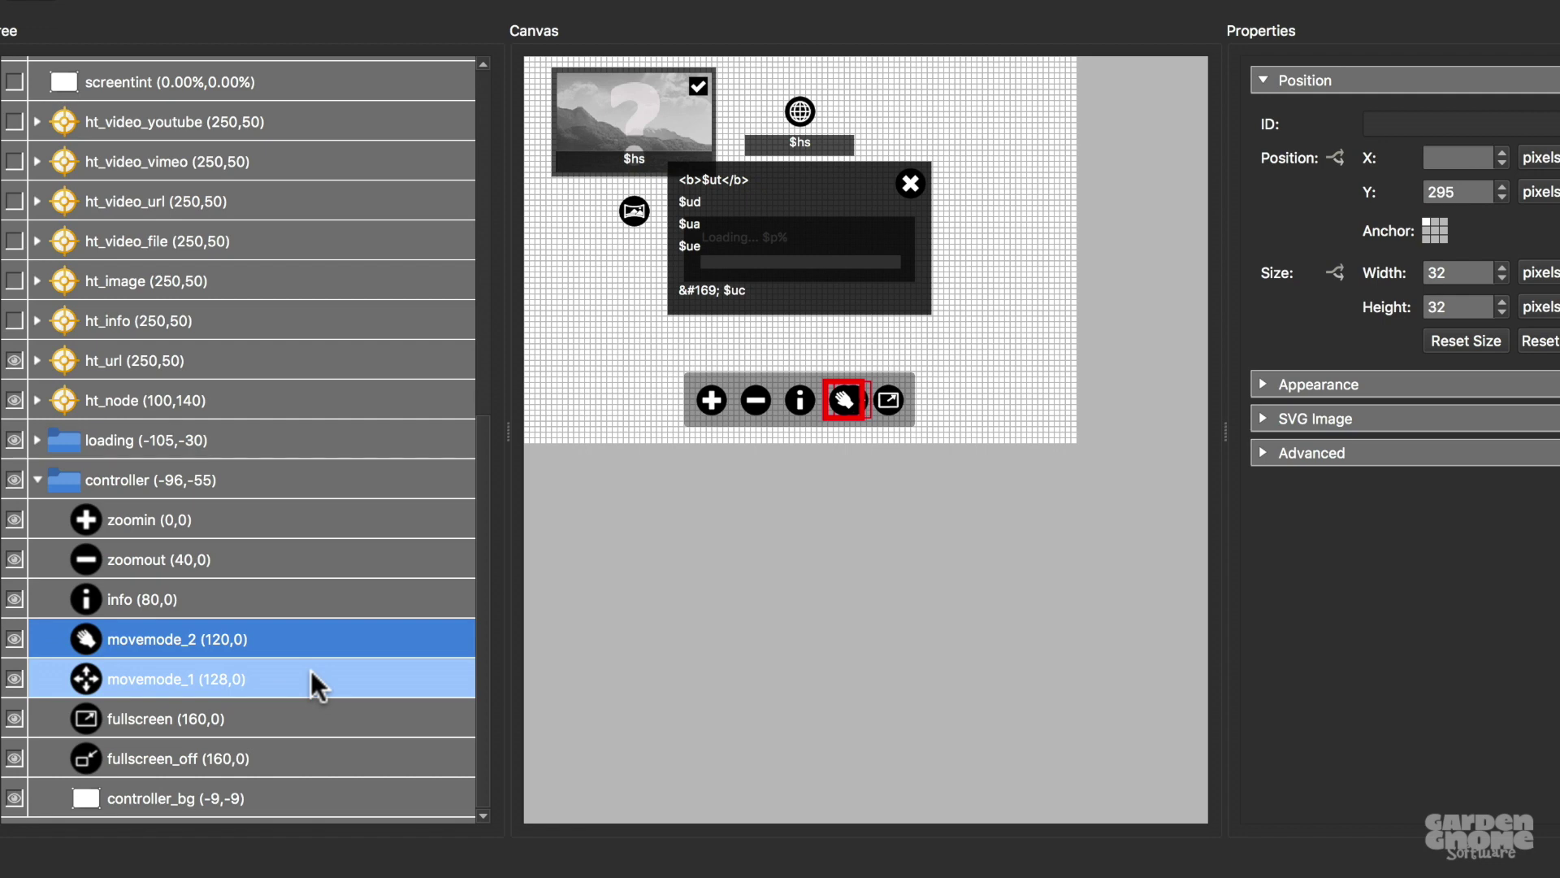
{"action": "right_click", "coordinate": [854, 397]}
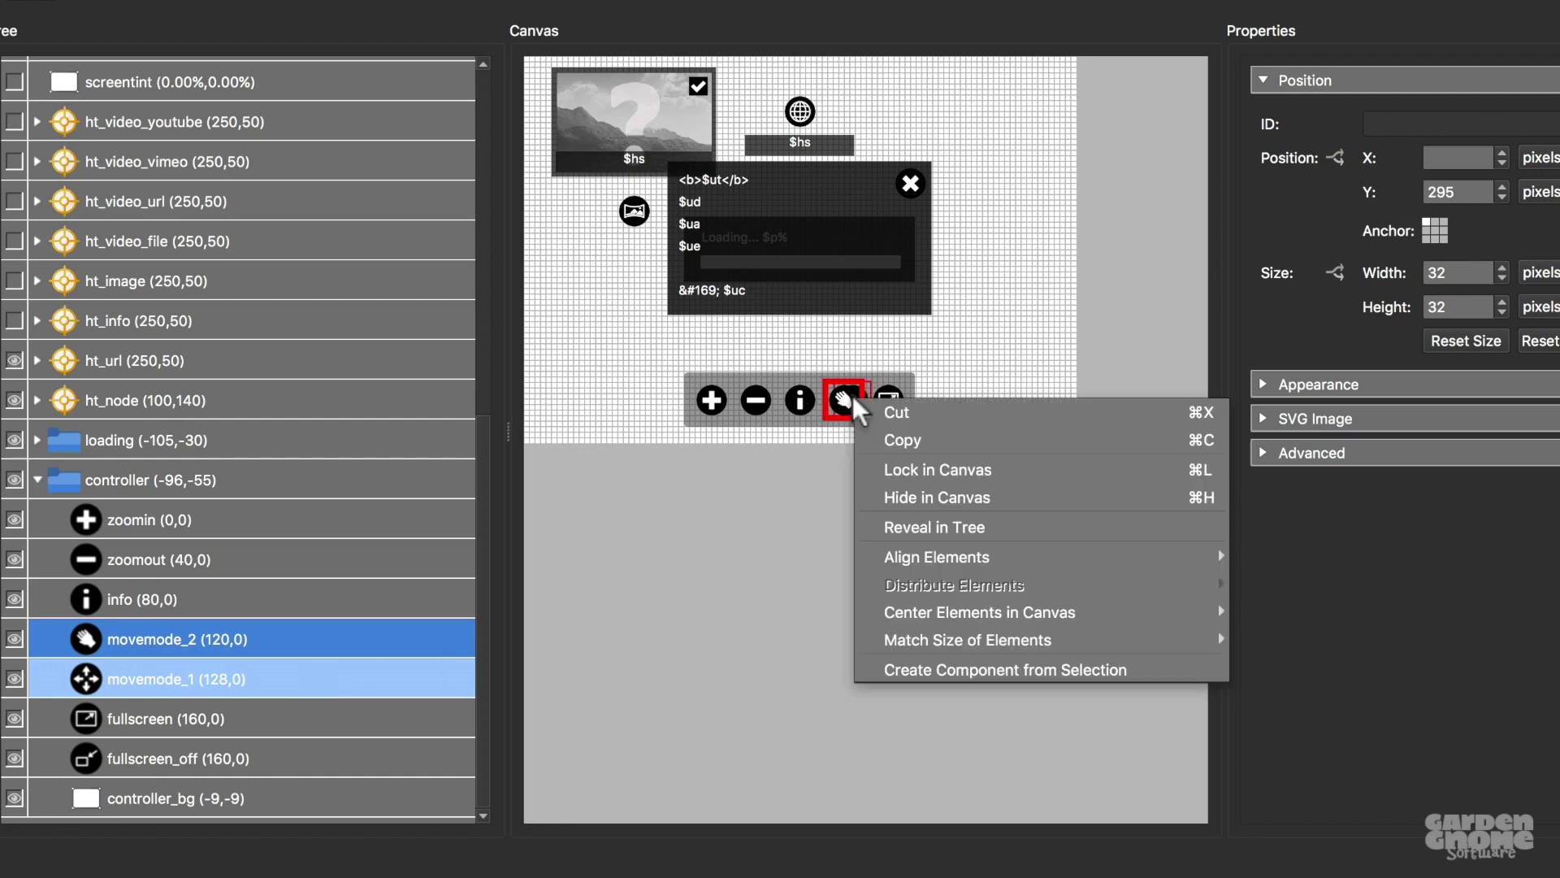
{"action": "mouse_move", "coordinate": [978, 558]}
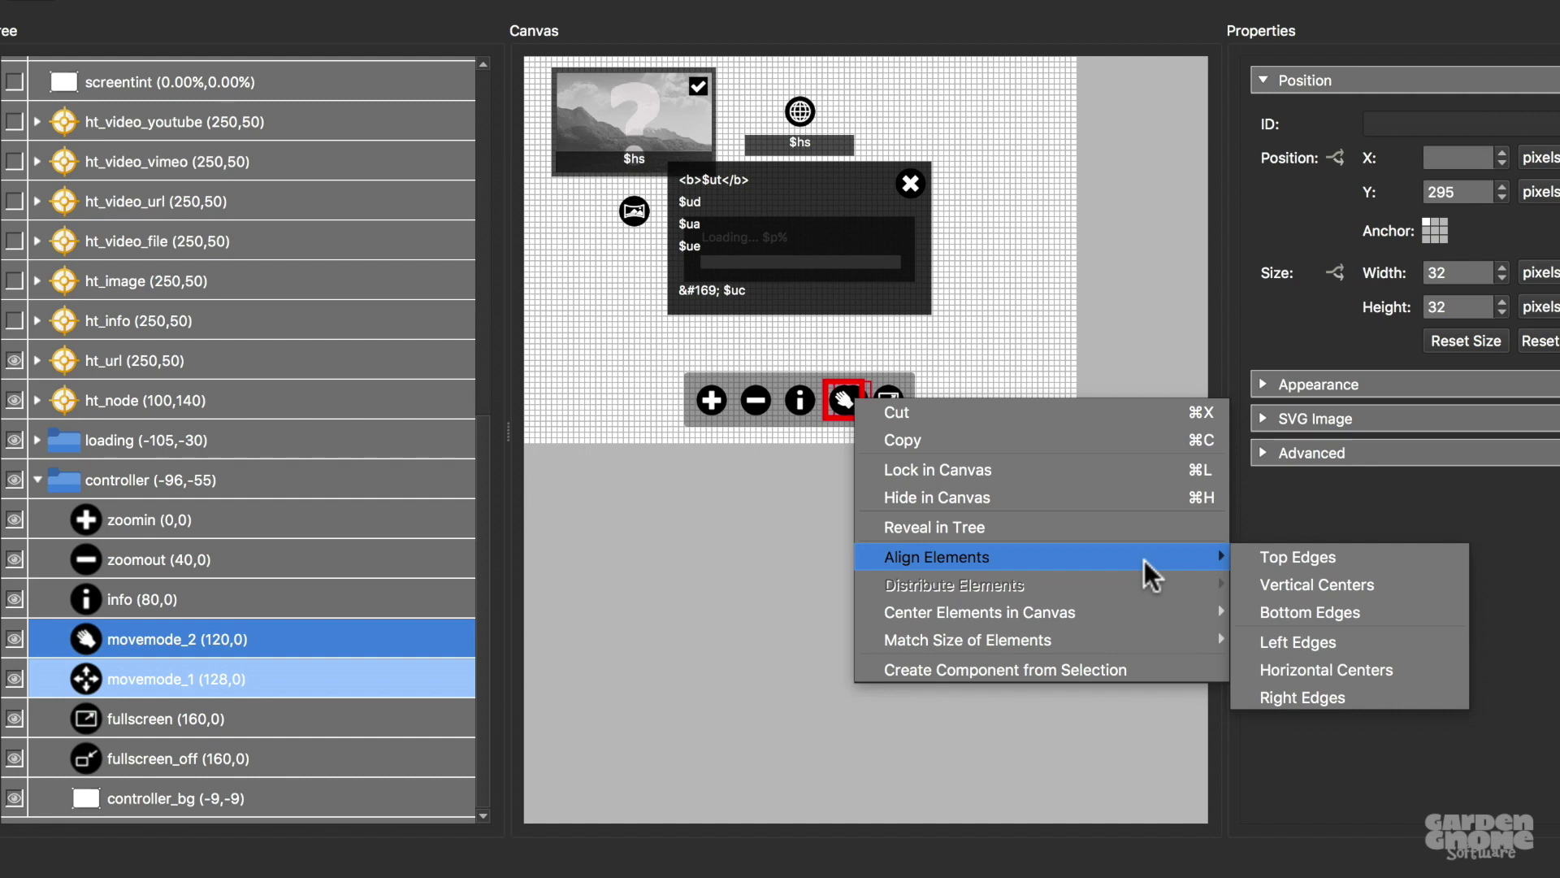
{"action": "left_click", "coordinate": [1284, 634]}
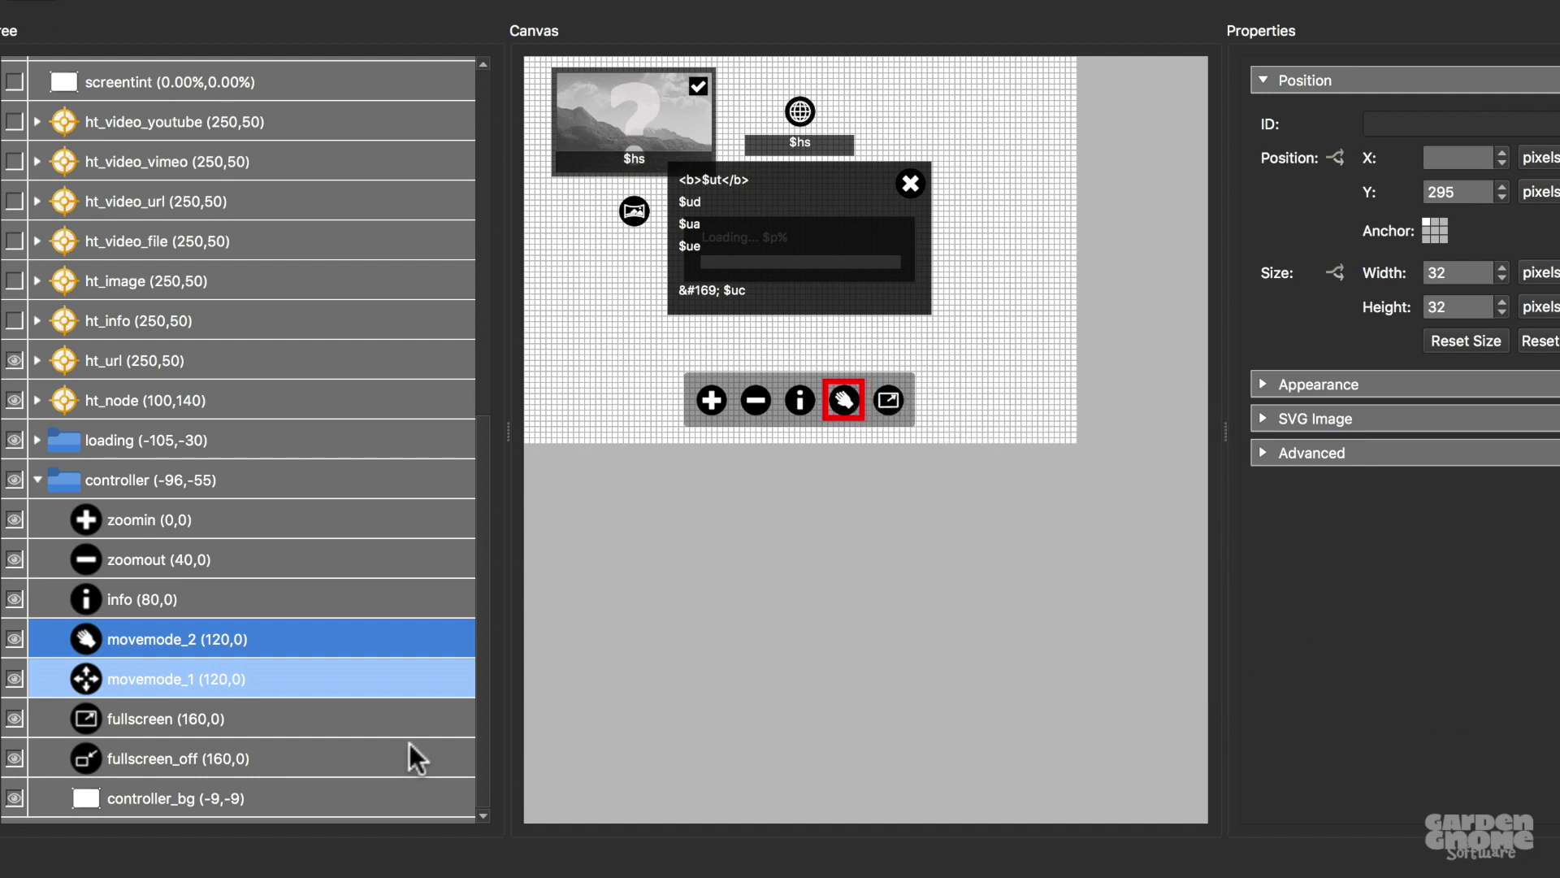
Step: Align fullscreen and fullscreen_off by their left edges, then deselect them
{"action": "left_click", "coordinate": [285, 715]}
{"action": "left_click", "coordinate": [280, 749], "text": "shift"}
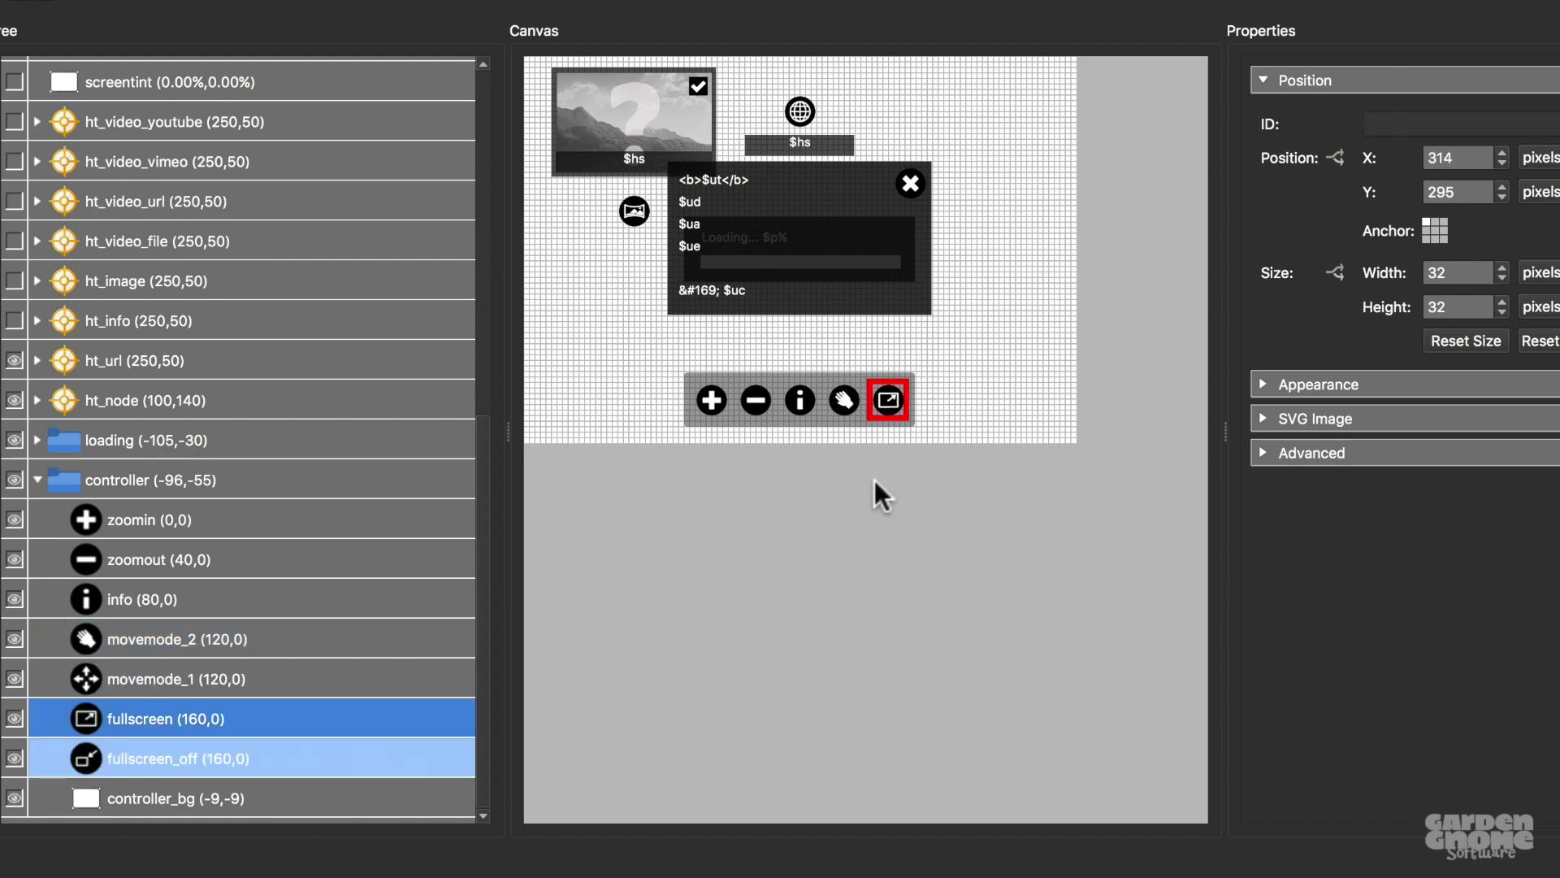
{"action": "right_click", "coordinate": [882, 407]}
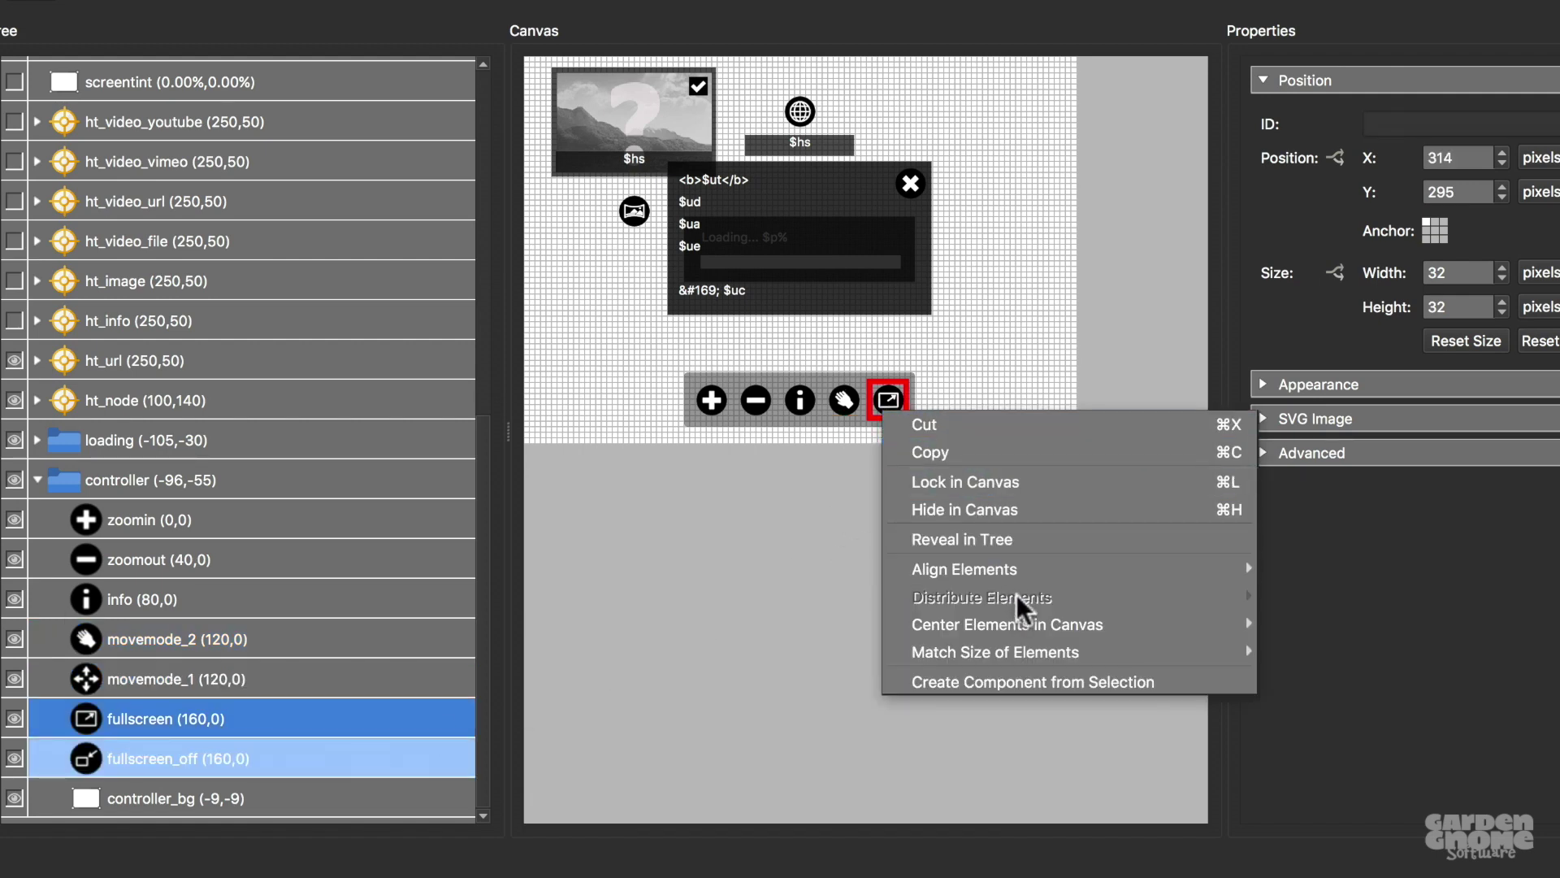
{"action": "mouse_move", "coordinate": [1032, 577]}
{"action": "left_click", "coordinate": [1331, 649]}
{"action": "left_click", "coordinate": [1045, 624]}
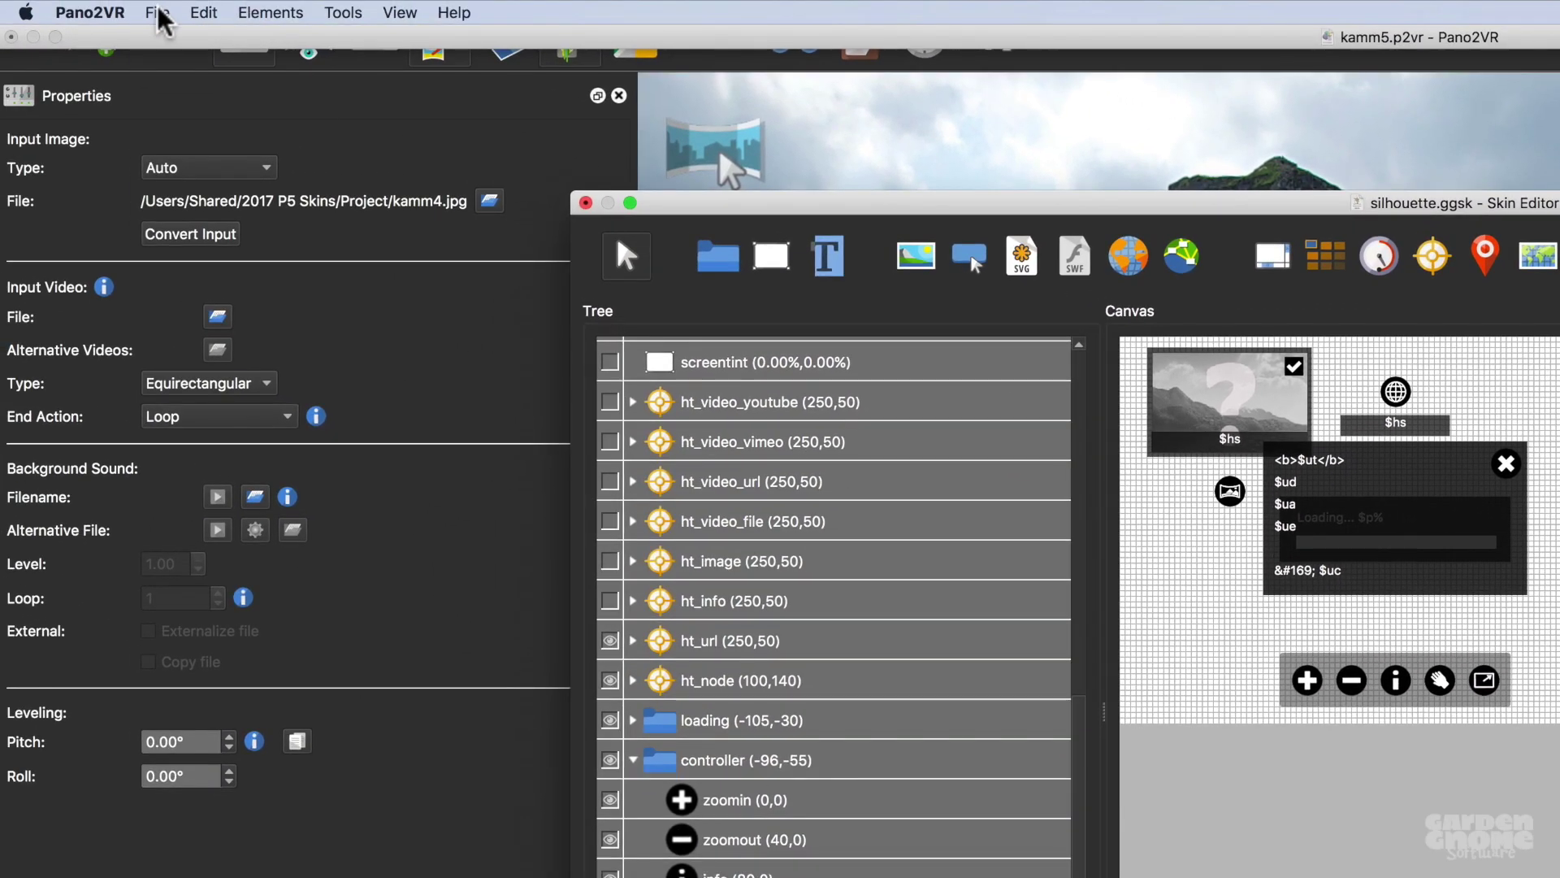
Step: Save the skin as my-new-skin after the write-protection error on silhouette
{"action": "left_click", "coordinate": [157, 13]}
{"action": "left_click", "coordinate": [174, 82]}
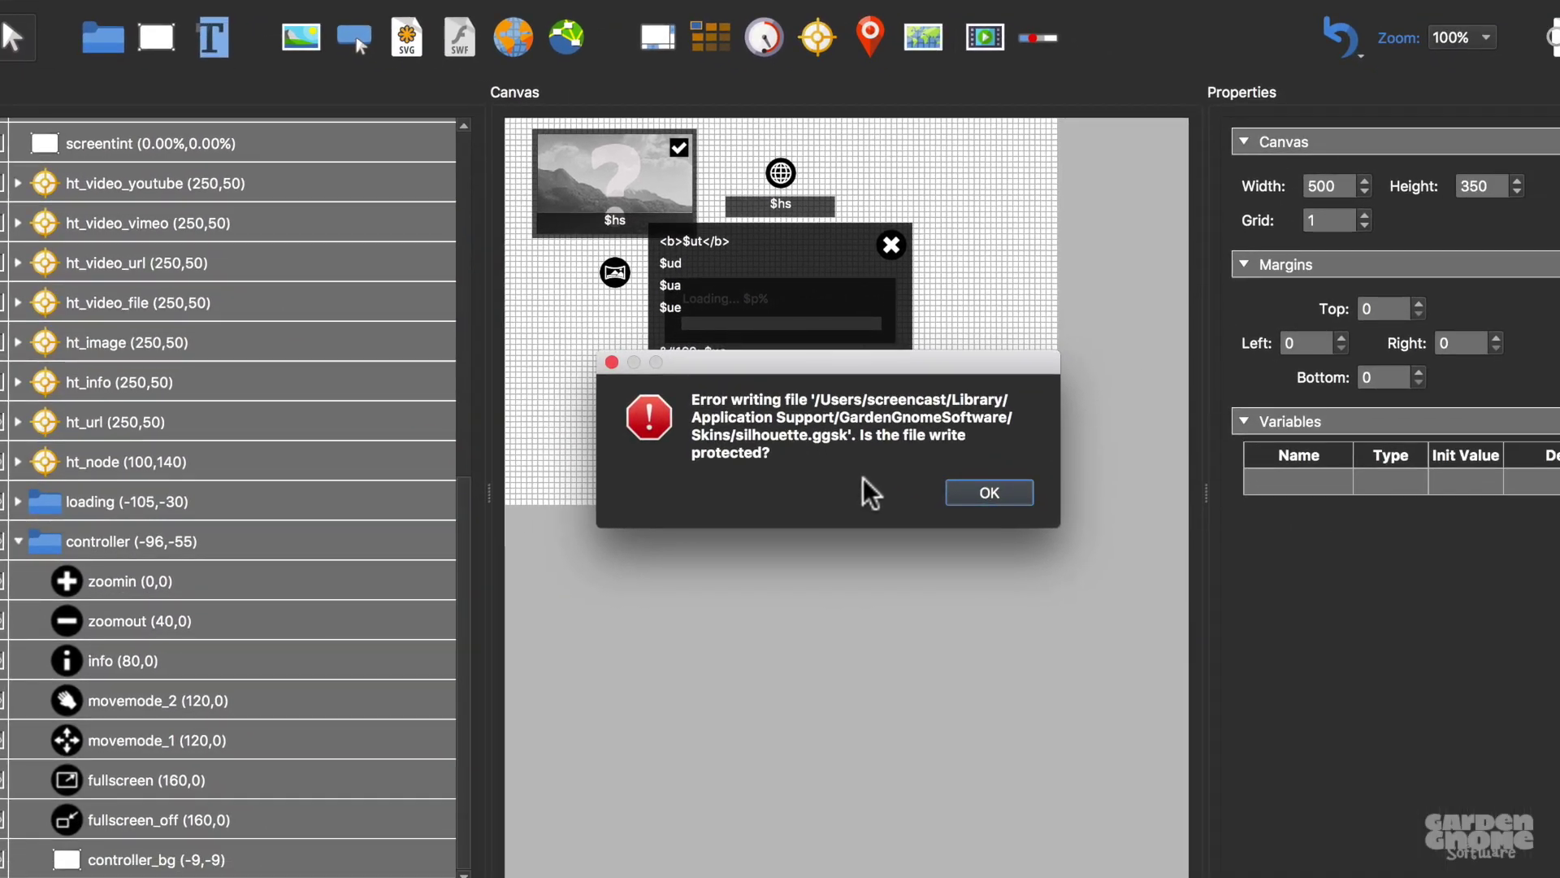
{"action": "left_click", "coordinate": [986, 492]}
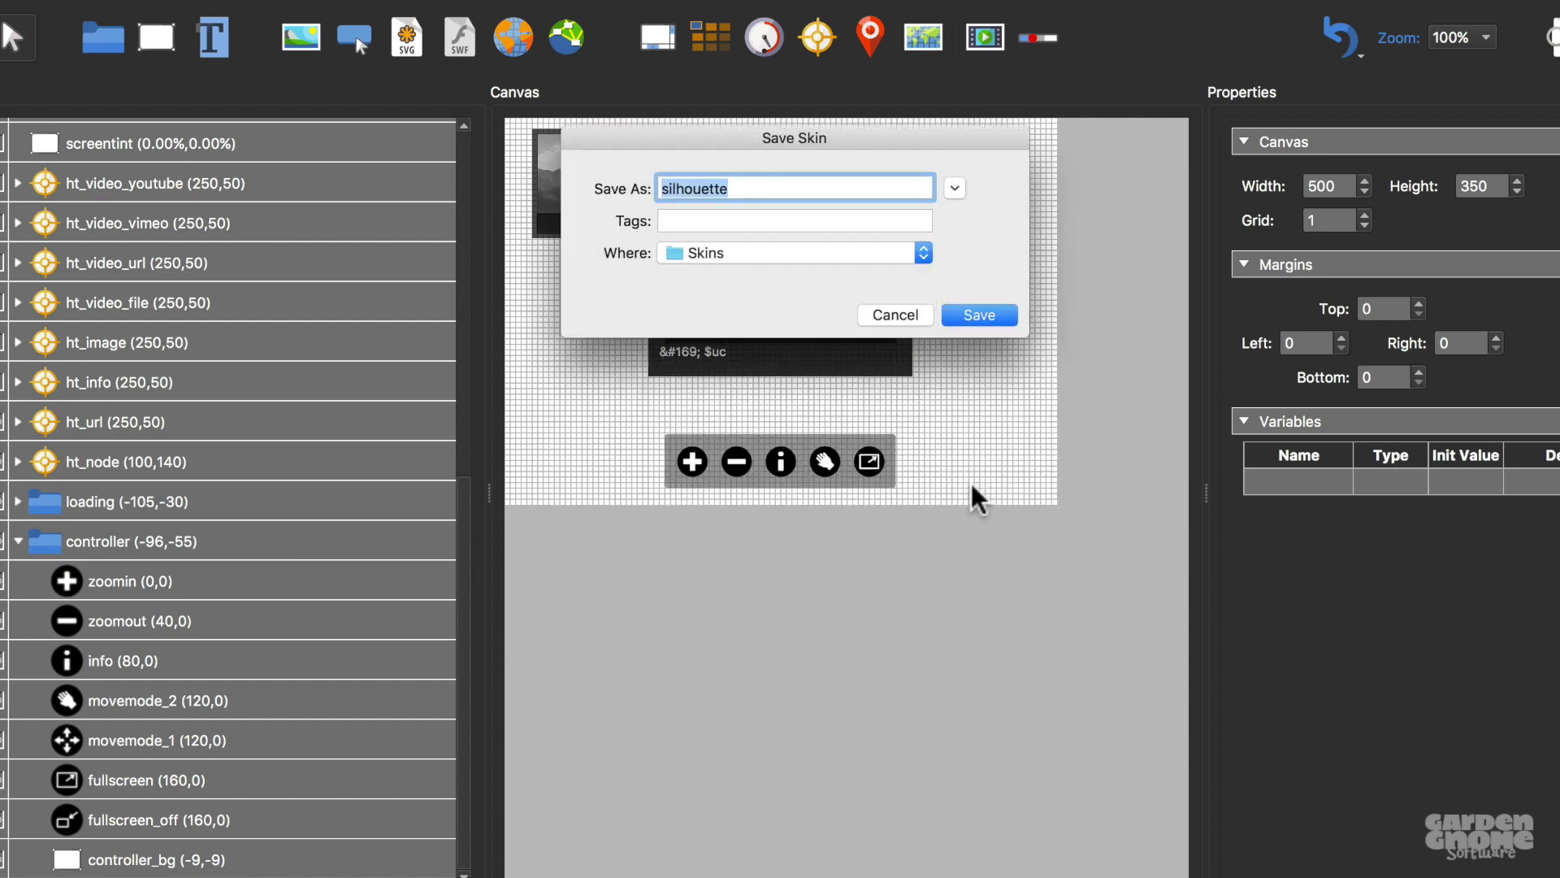
{"action": "type", "text": "my-new-ski"}
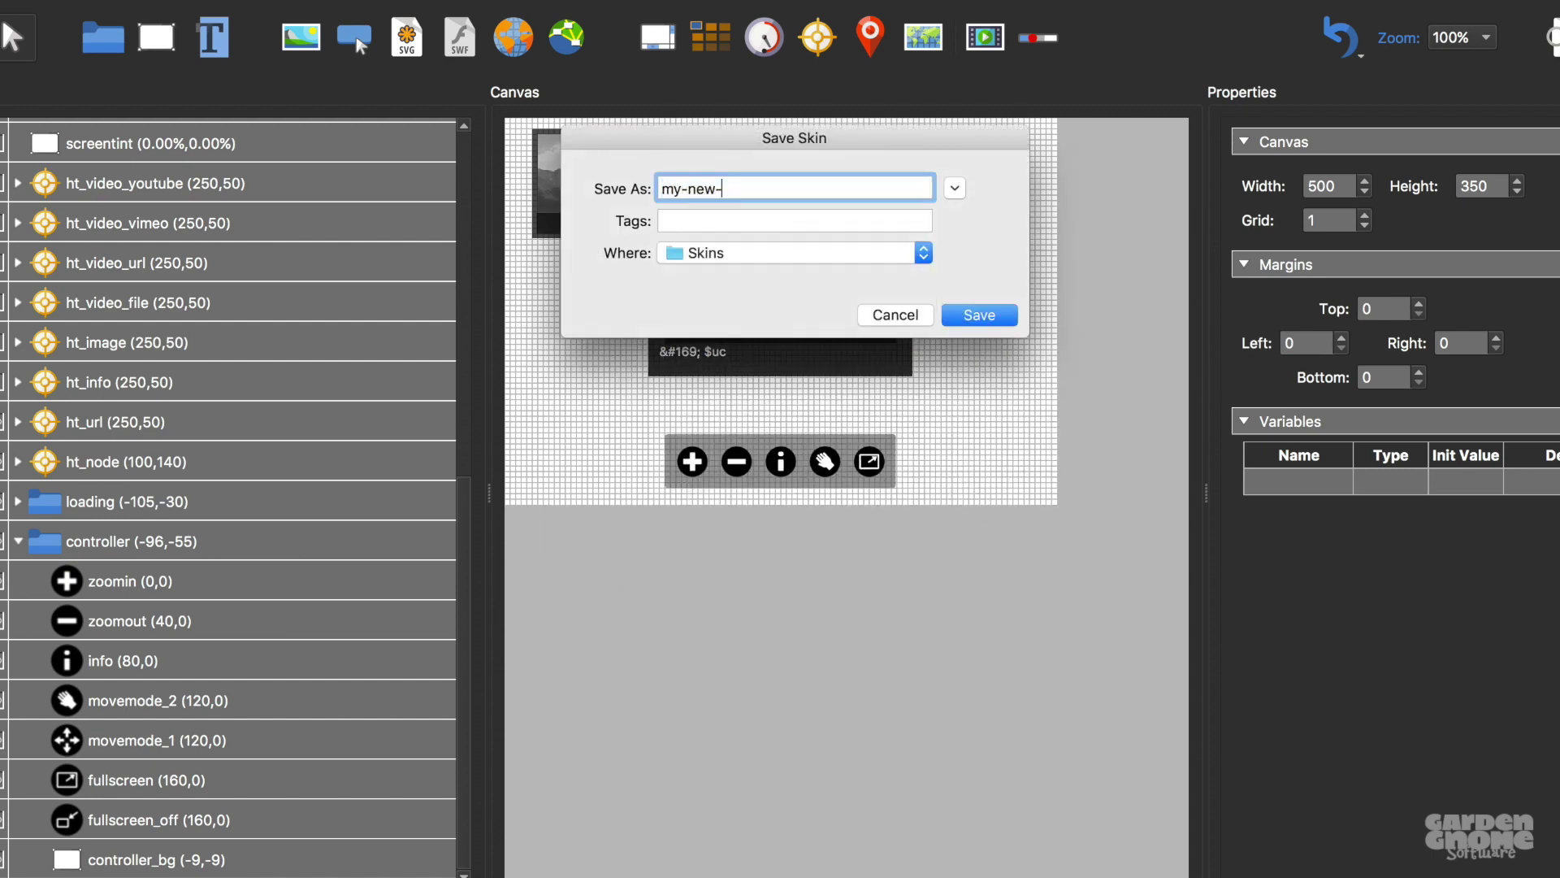
{"action": "type", "text": "n"}
{"action": "key", "text": "Return"}
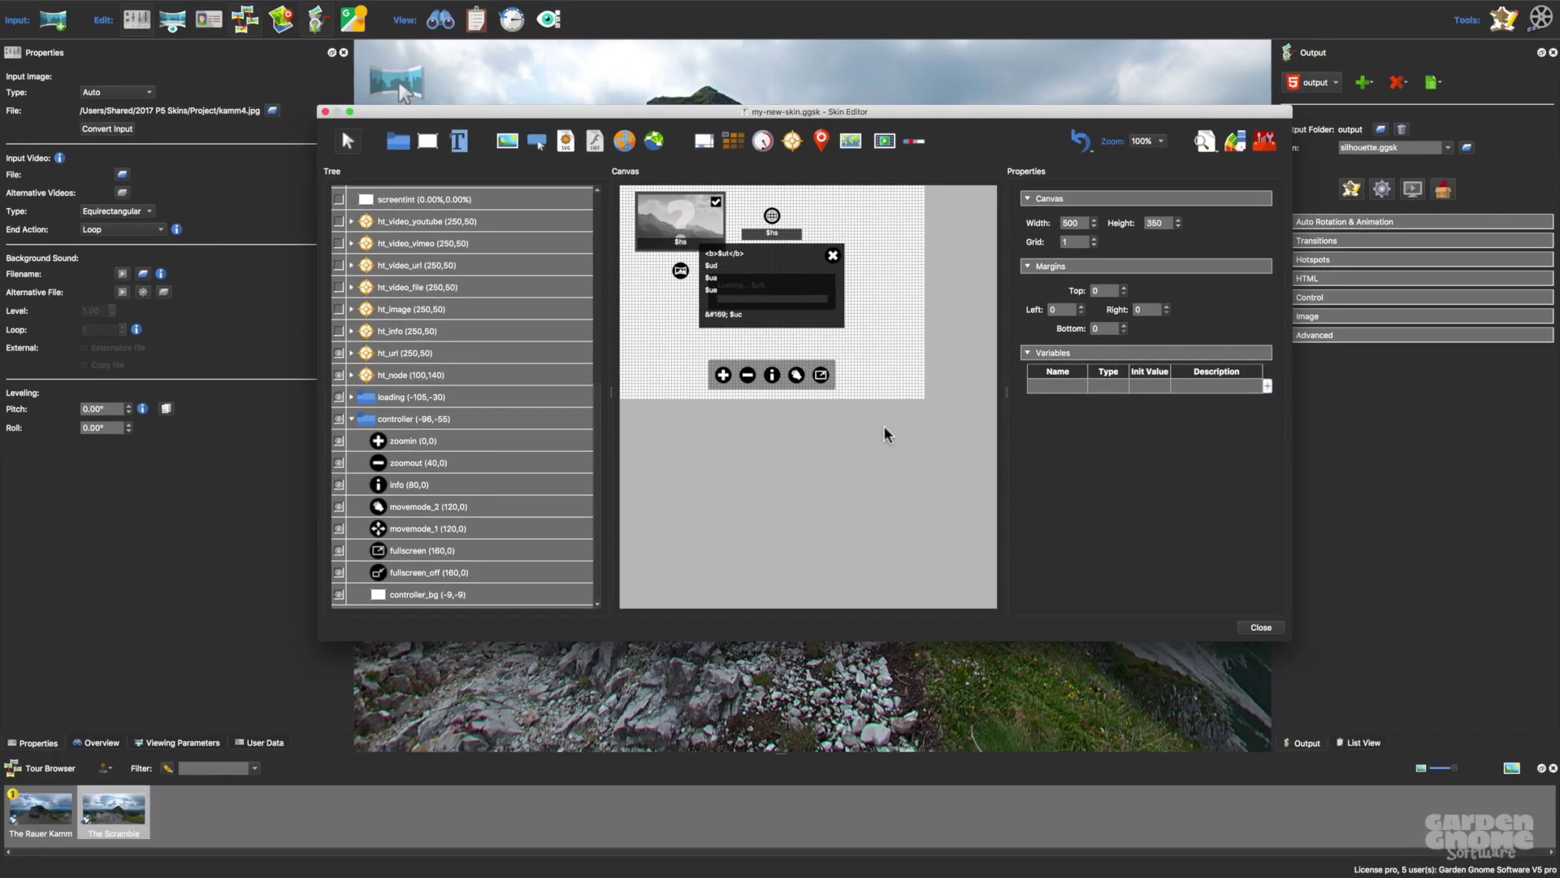
Step: Close the Skin Editor and generate the HTML5 output with my-new-skin.ggsk
{"action": "left_click", "coordinate": [1260, 627]}
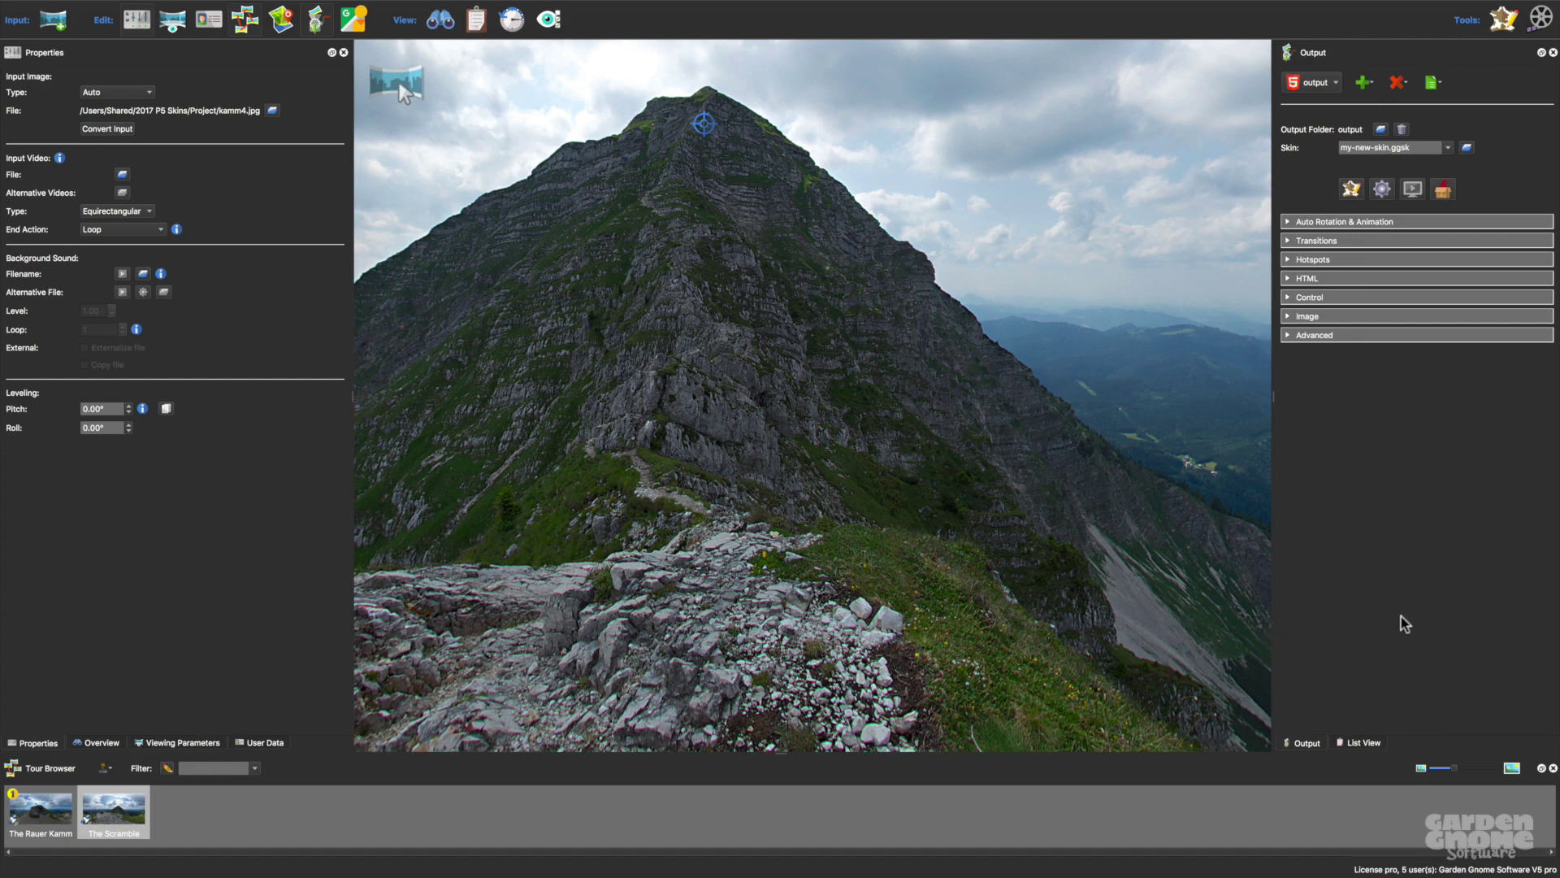
{"action": "left_click", "coordinate": [1382, 190]}
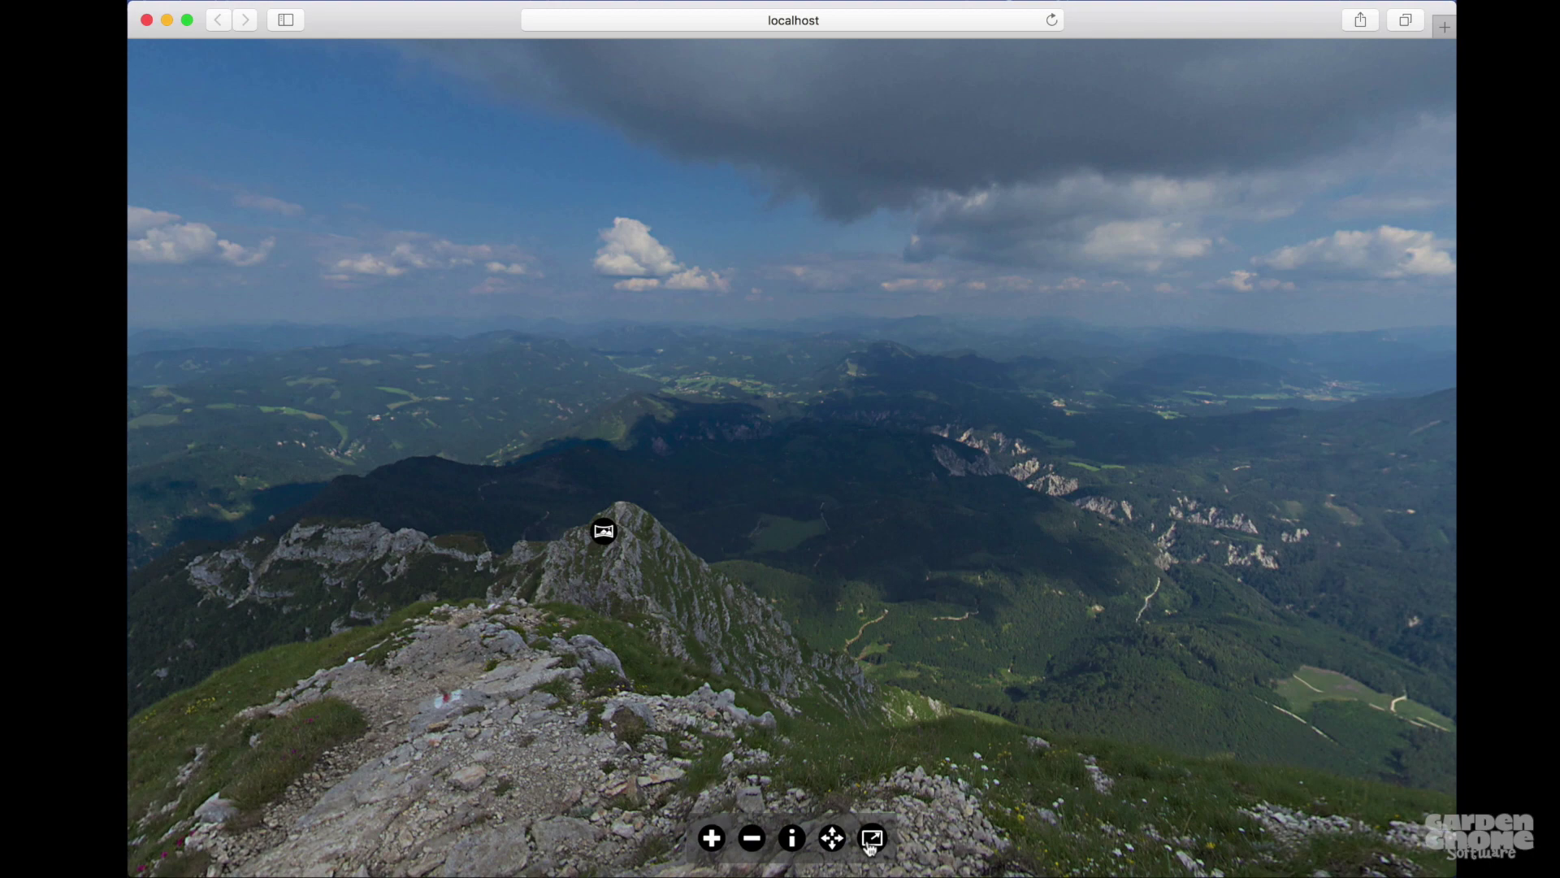
Step: Open and close the info box, then jump via hotspot and pan to the mountain peak
{"action": "left_click", "coordinate": [794, 840]}
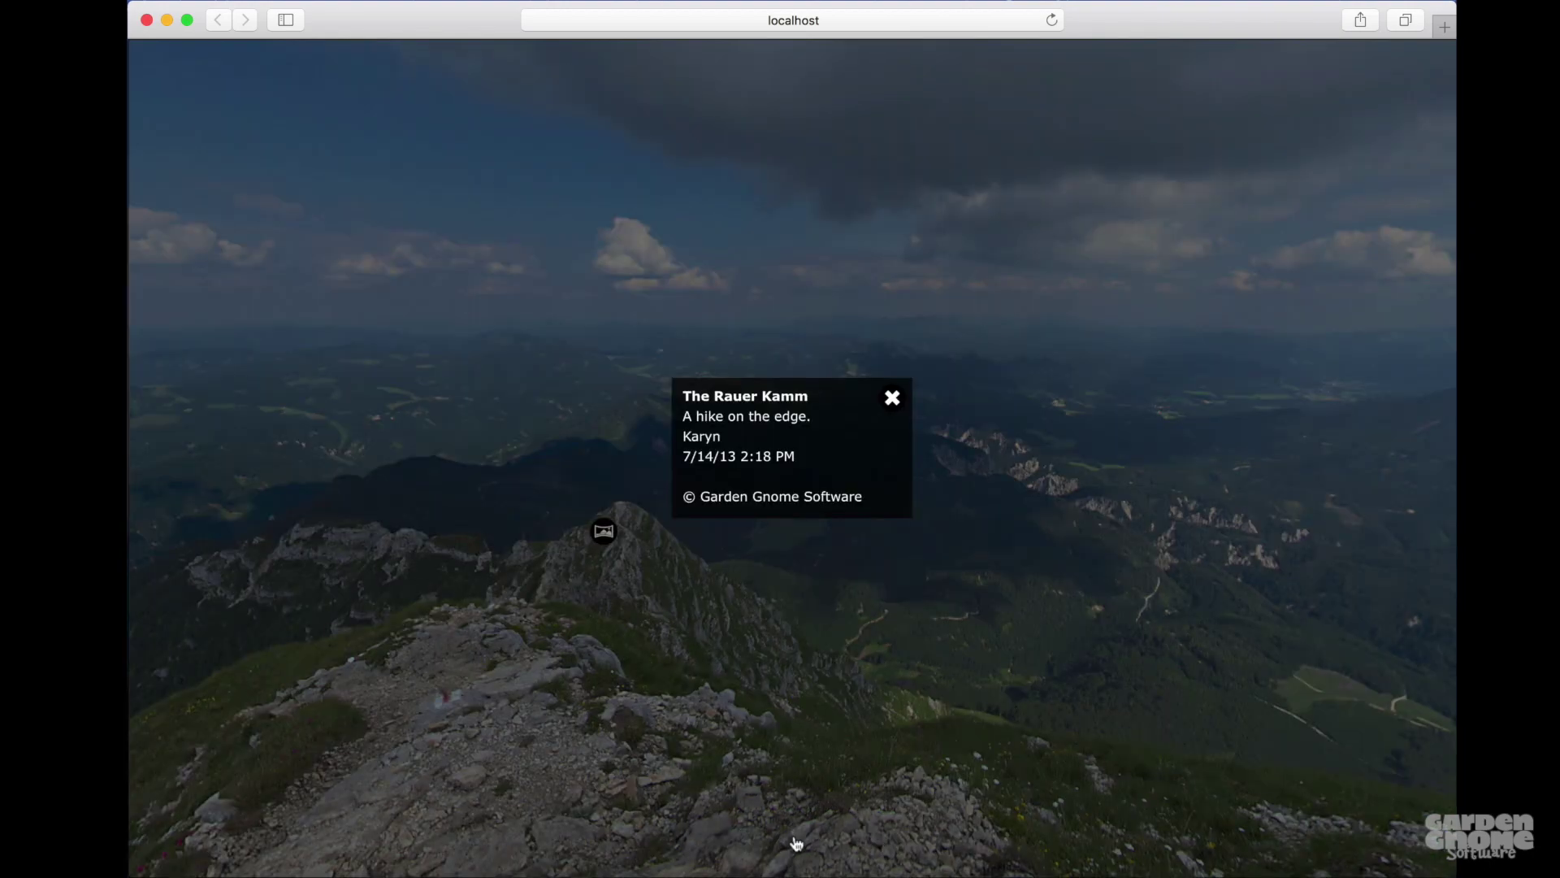
{"action": "left_click", "coordinate": [819, 656]}
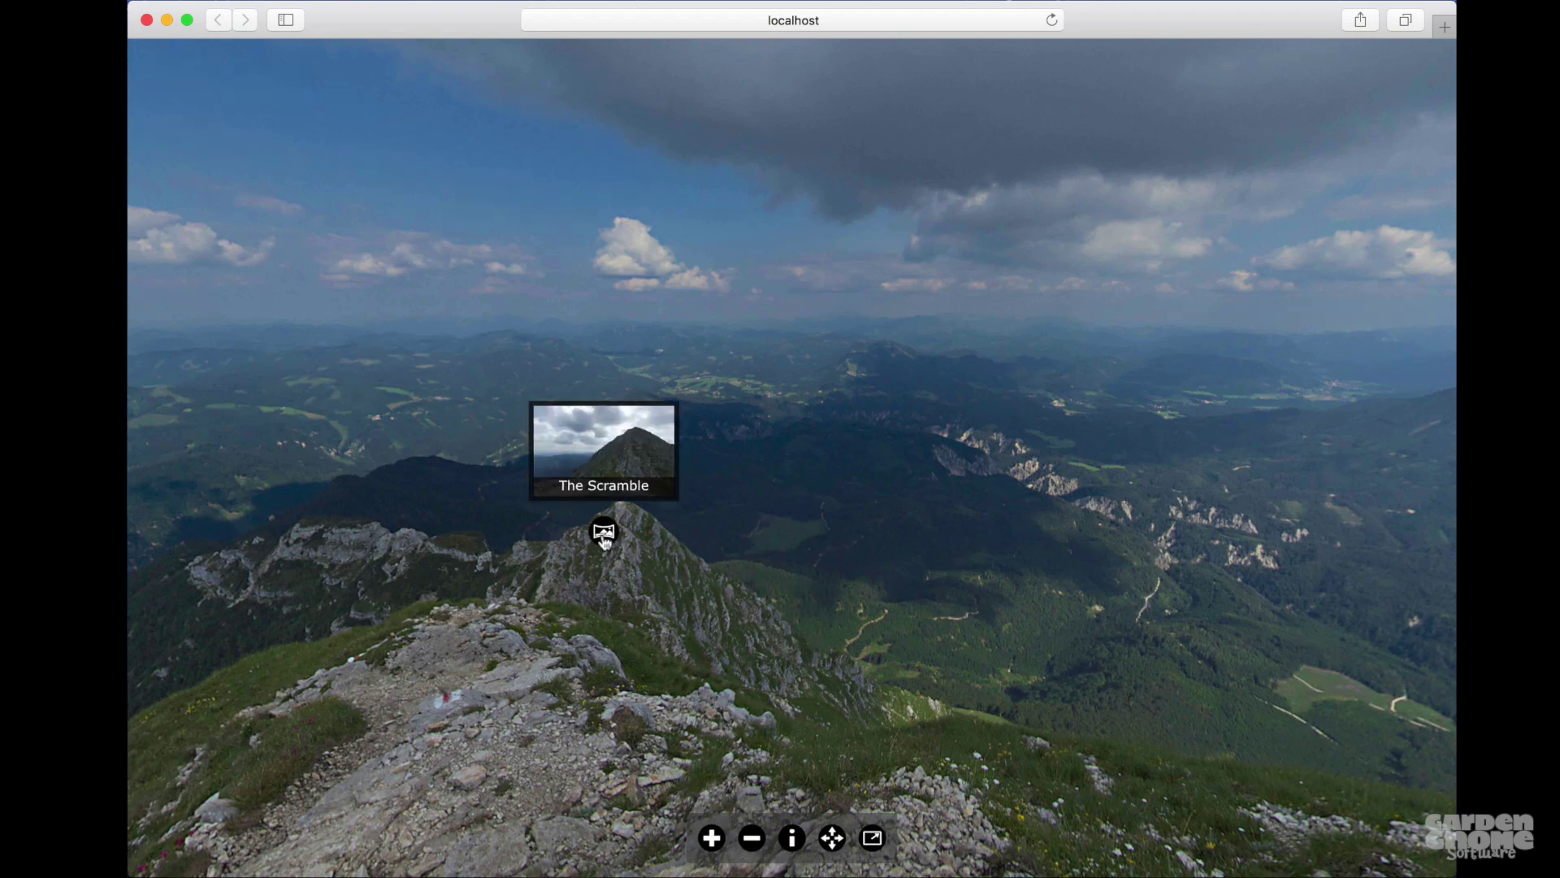
{"action": "left_click", "coordinate": [604, 532]}
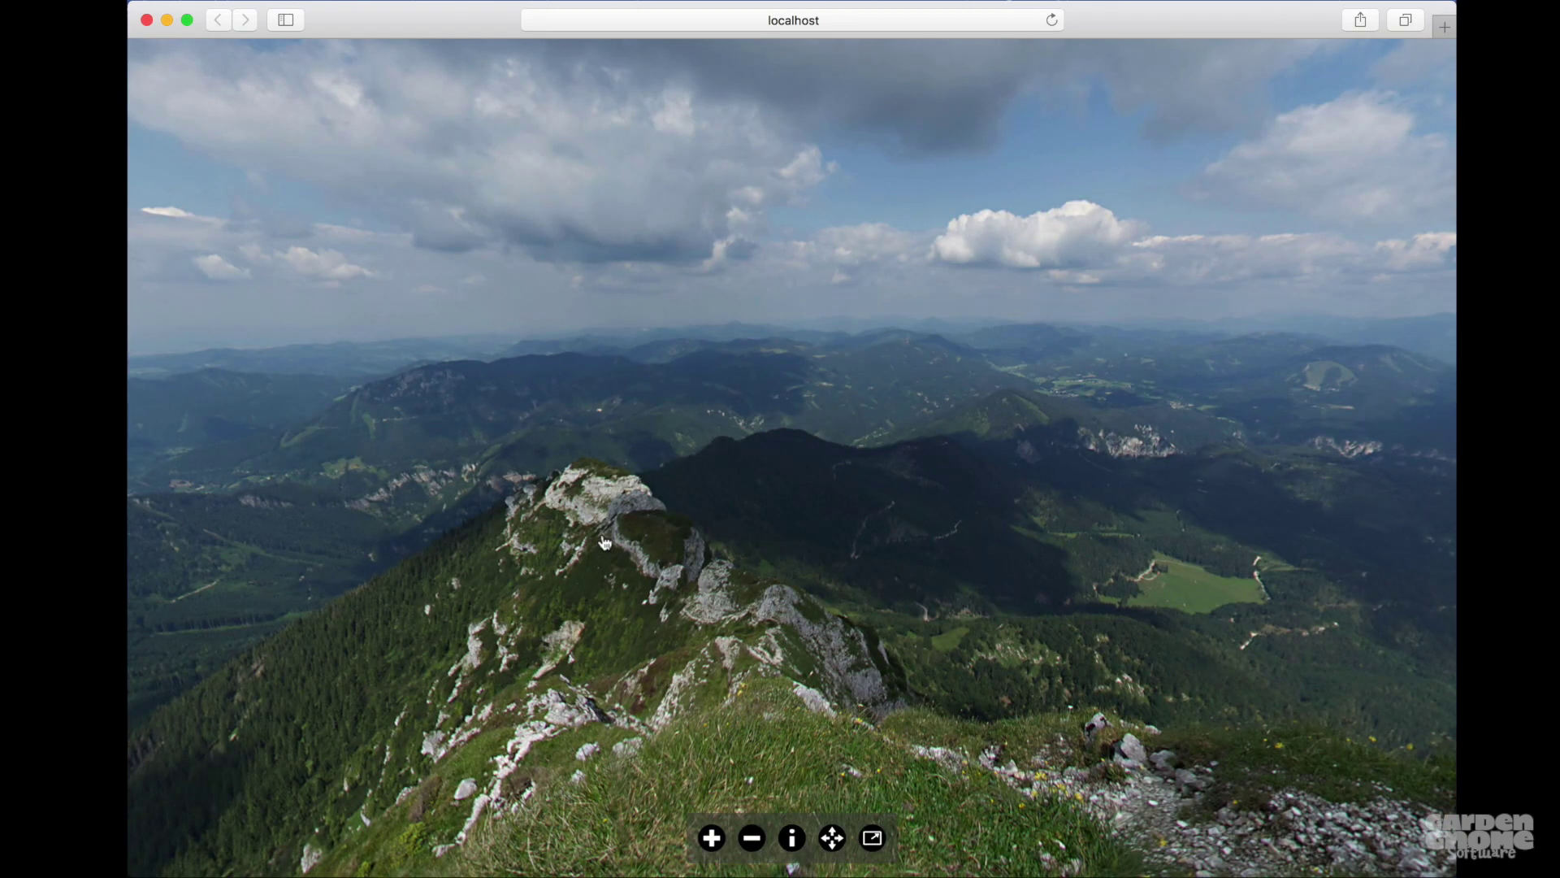
{"action": "left_click_drag", "start_coordinate": [418, 611], "coordinate": [1008, 595]}
{"action": "left_click_drag", "start_coordinate": [558, 478], "coordinate": [983, 601]}
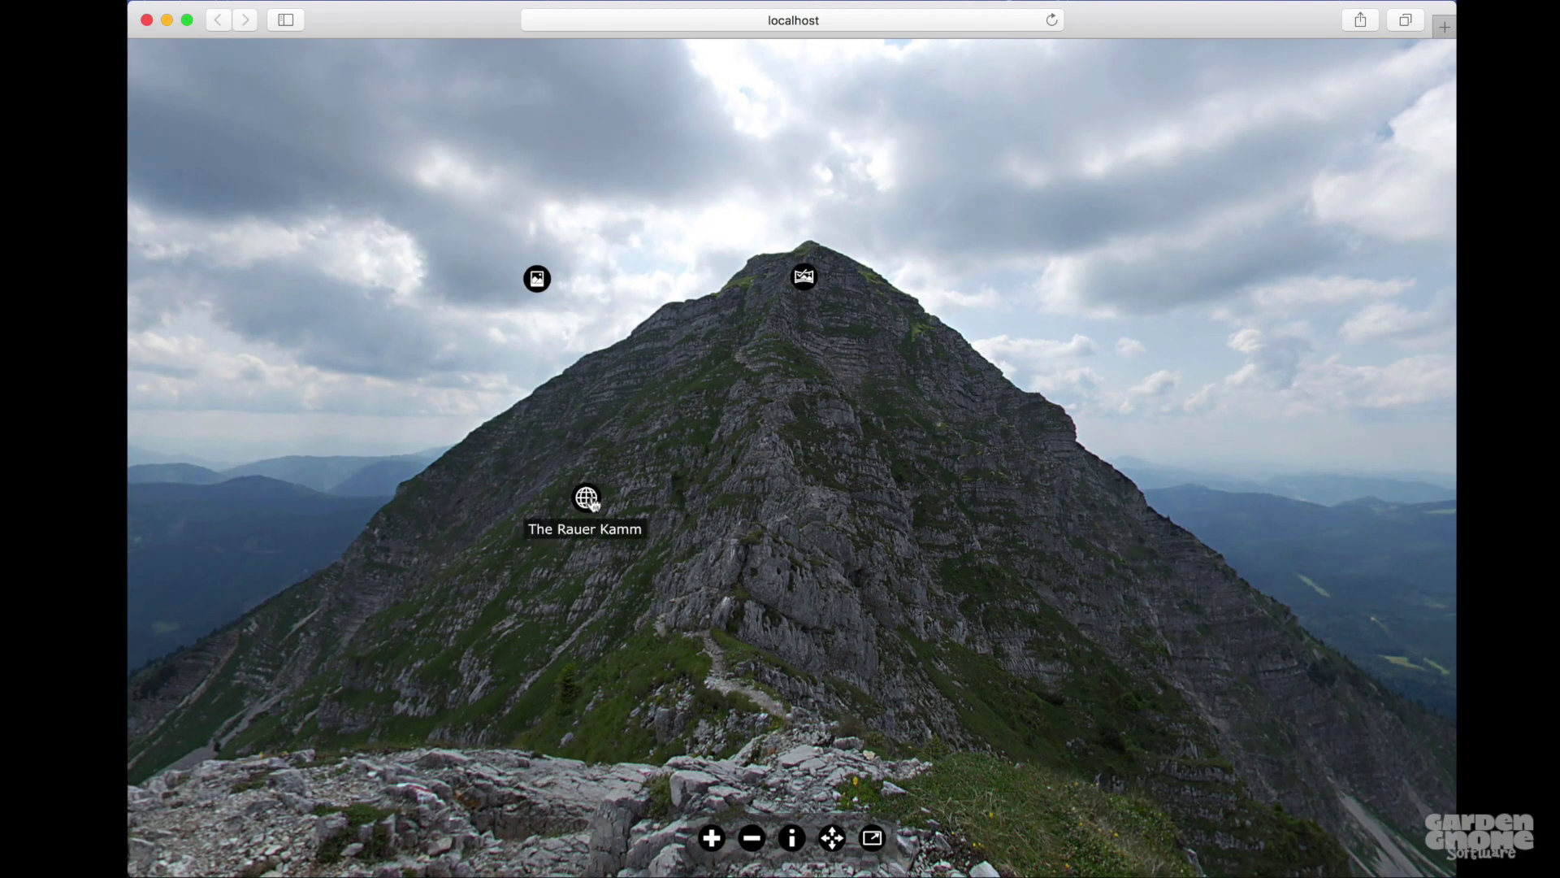
Step: Open and close The Rauer Kamm web link and the image hotspot's photo popup
{"action": "left_click", "coordinate": [589, 499]}
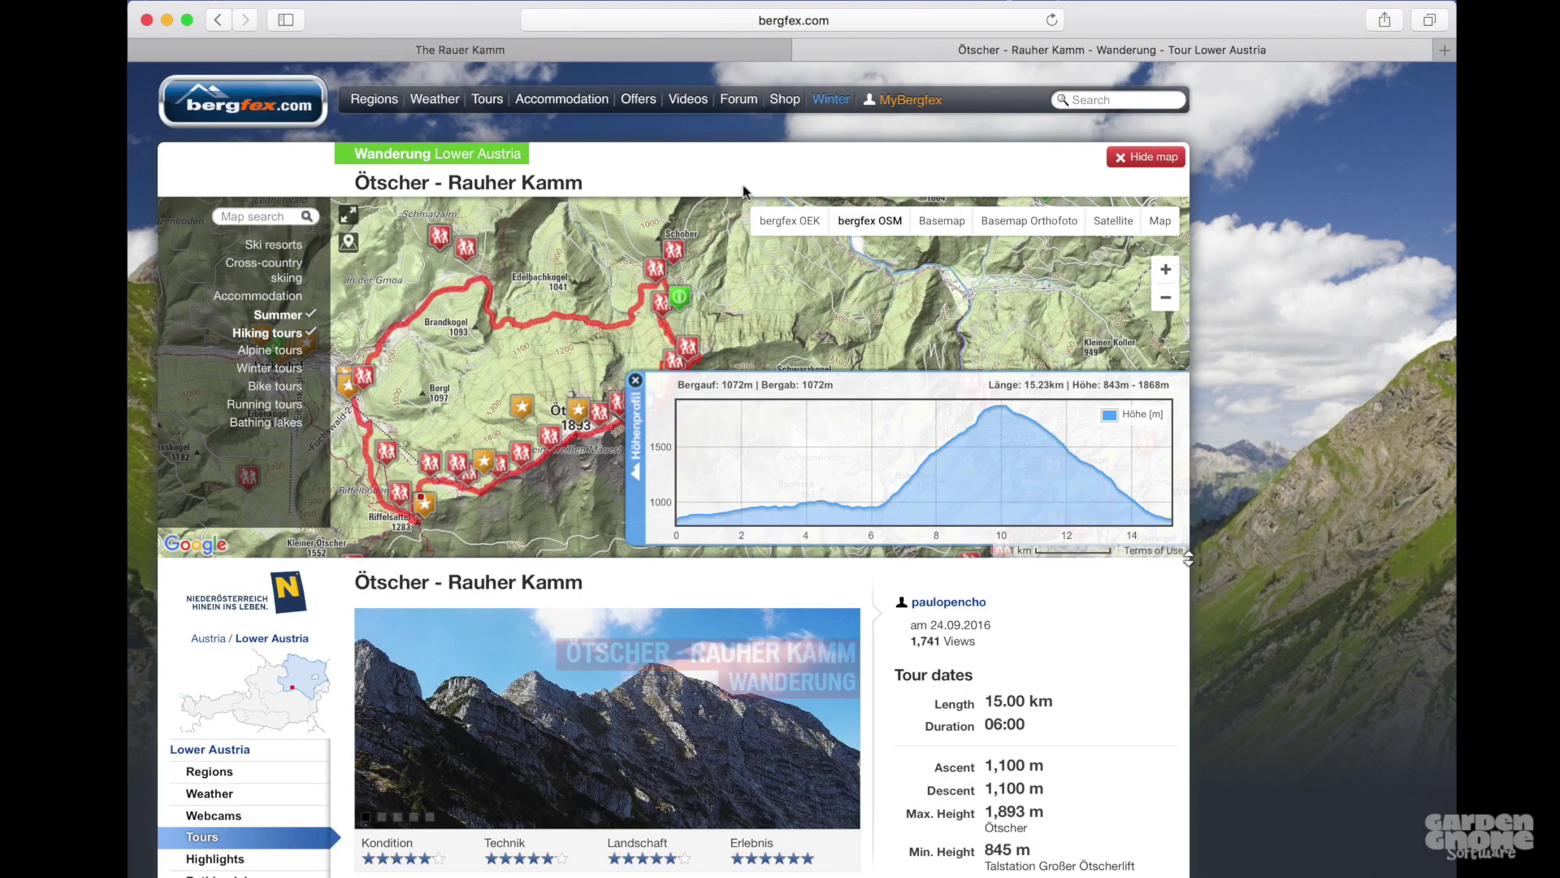
{"action": "left_click", "coordinate": [802, 50]}
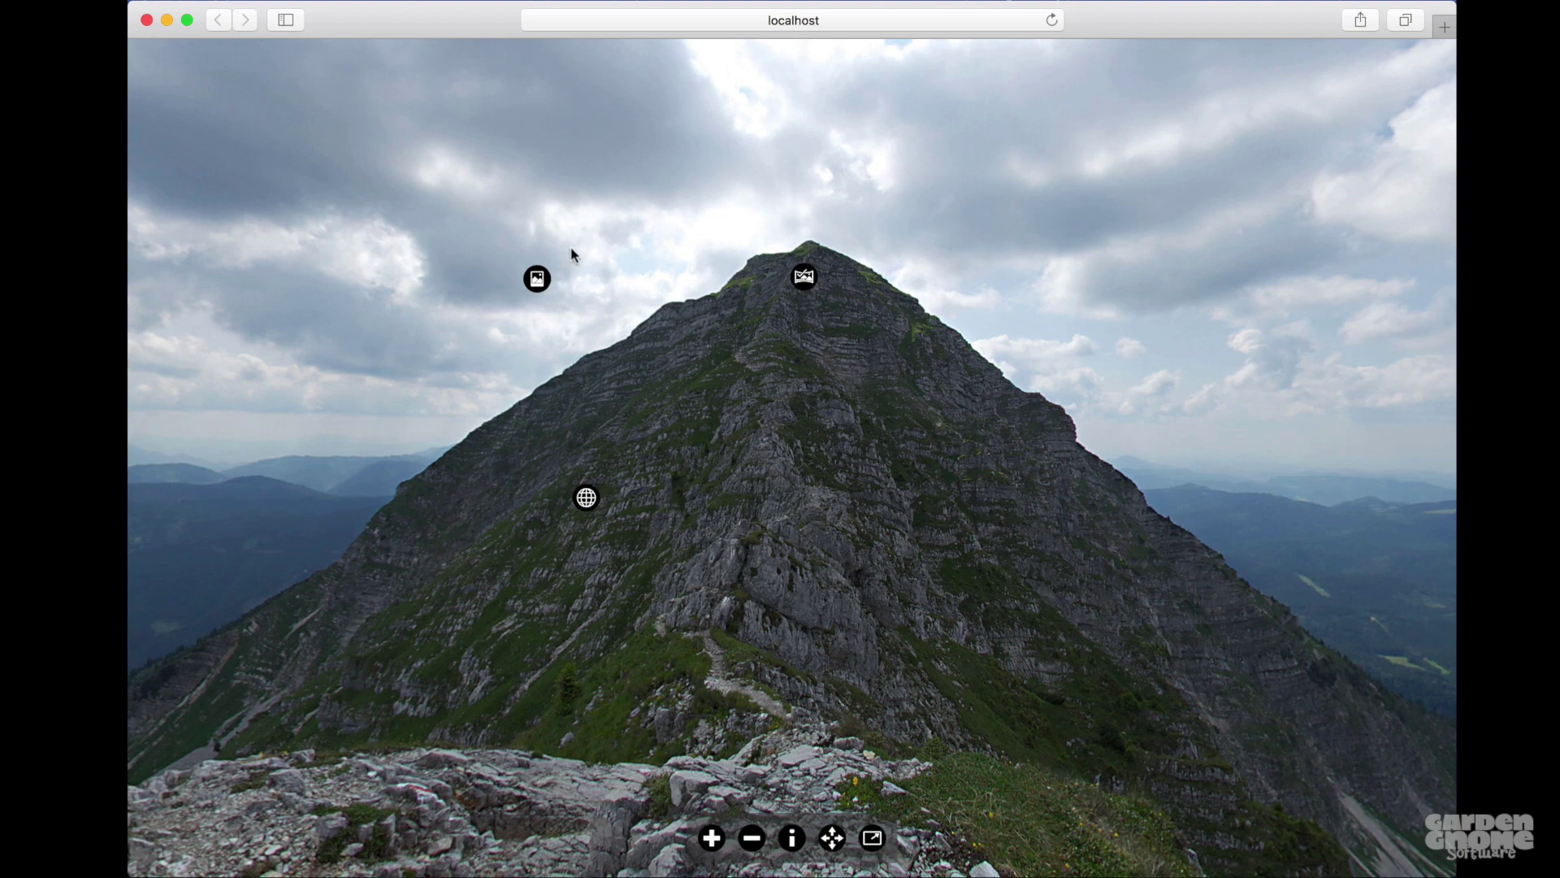
{"action": "left_click", "coordinate": [537, 280]}
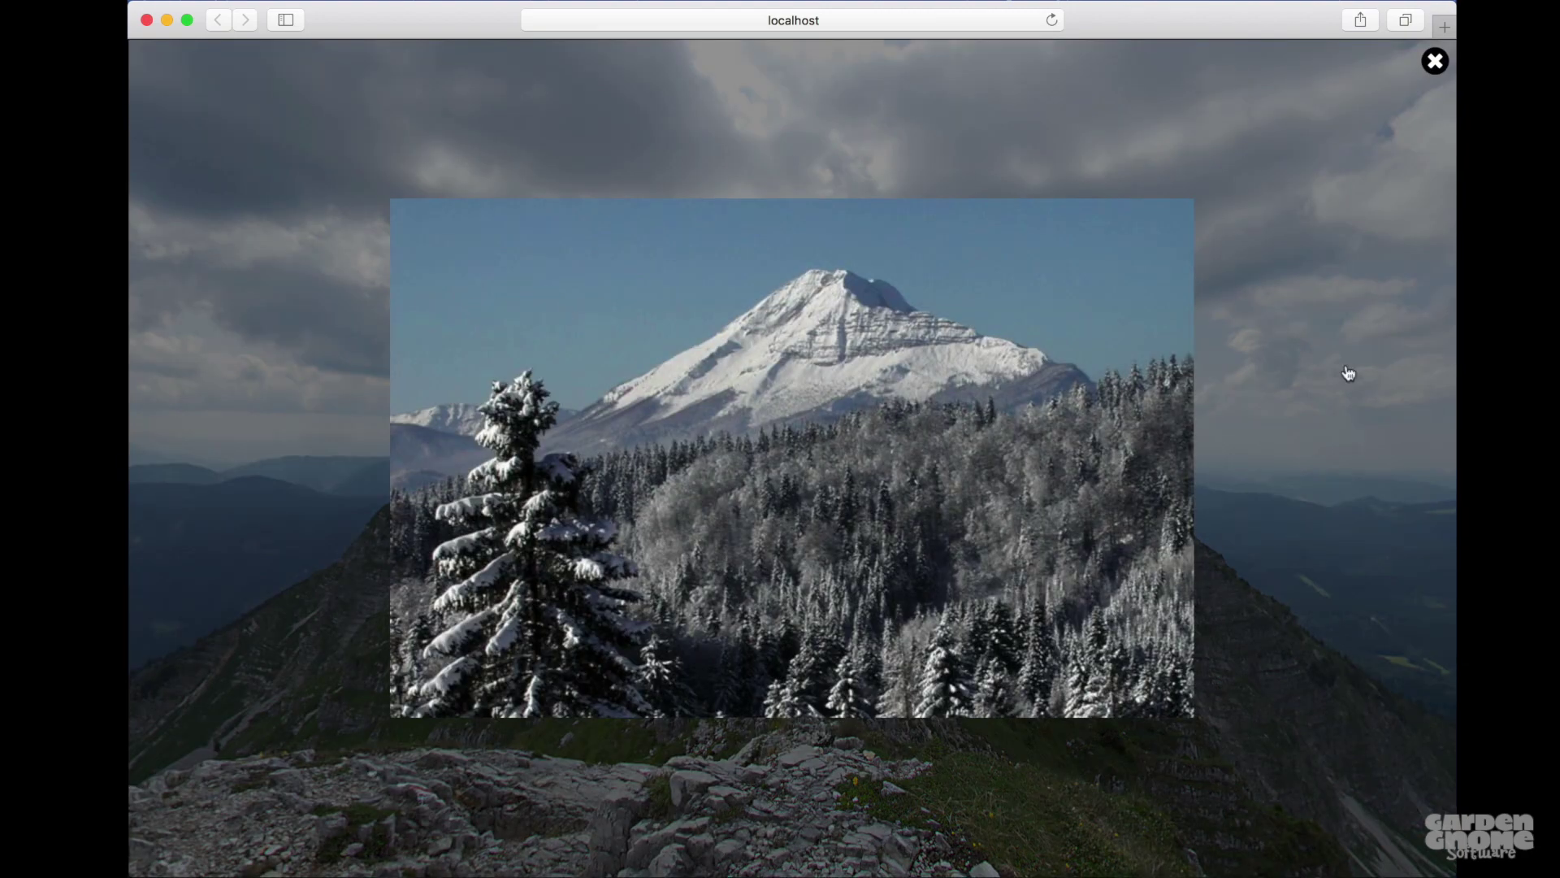
{"action": "left_click", "coordinate": [1436, 65]}
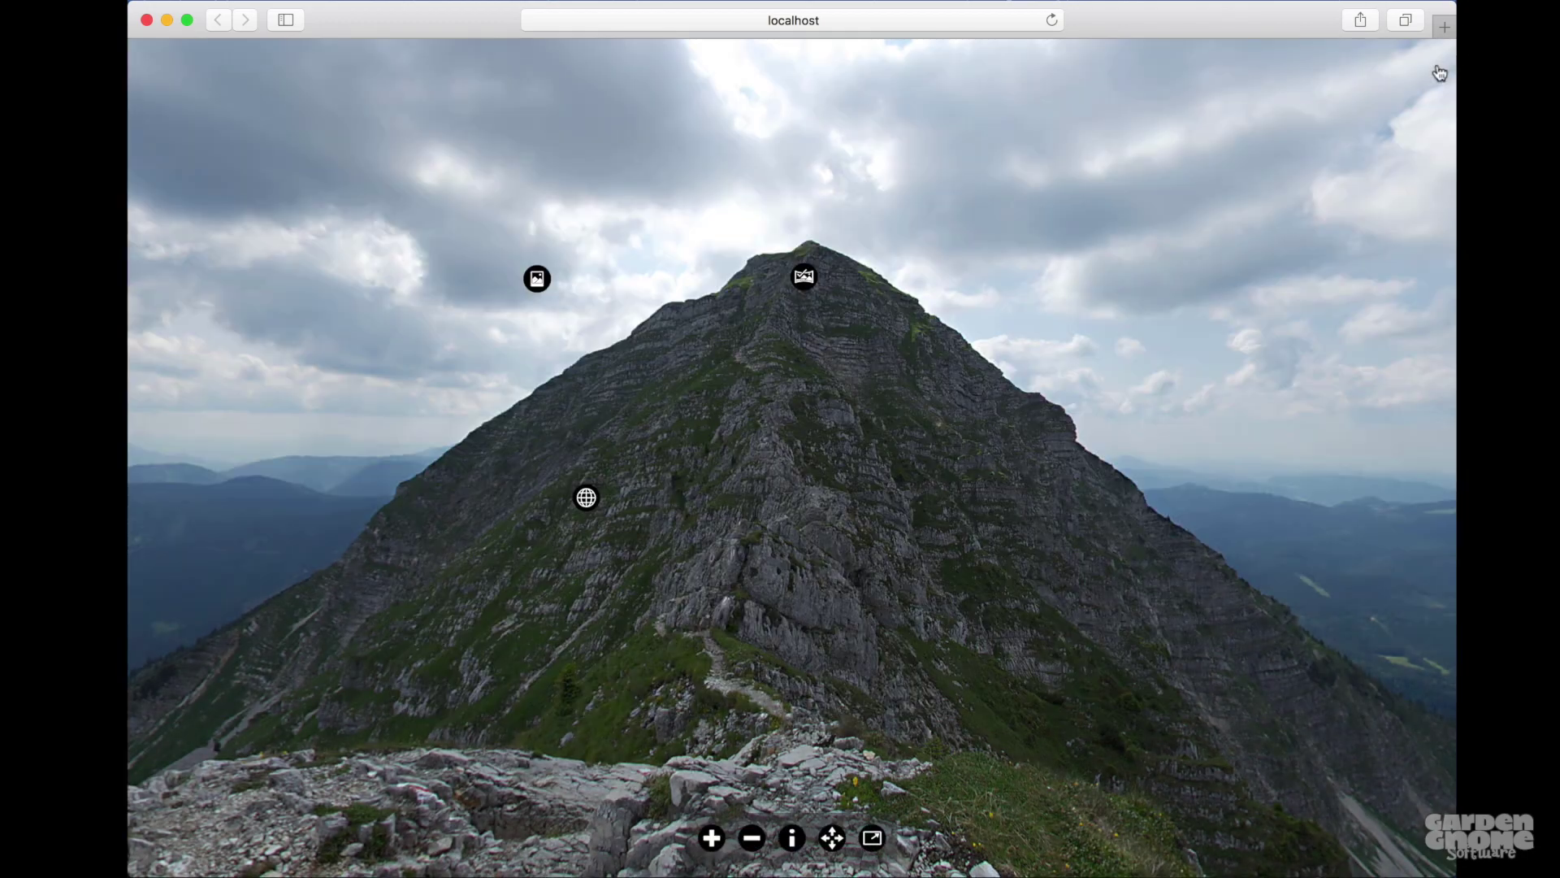